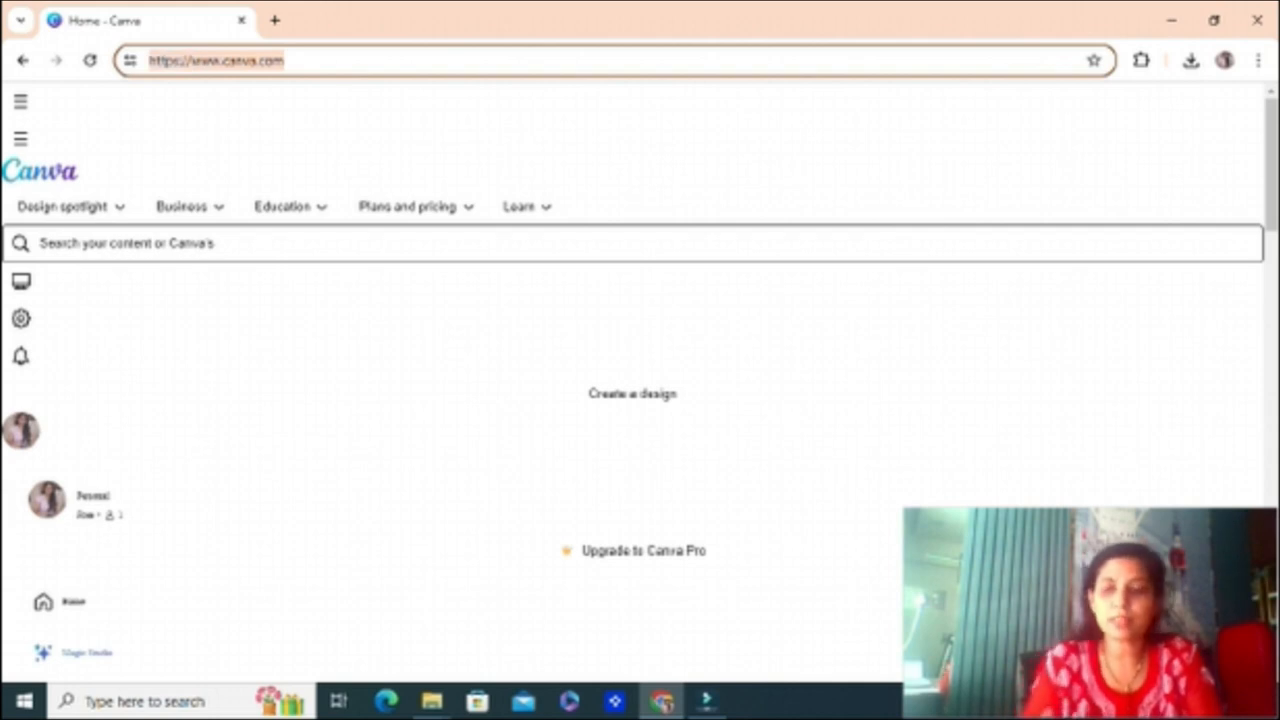
Step: Load canva.com and open a new blank YouTube Thumbnail design
key("Return")
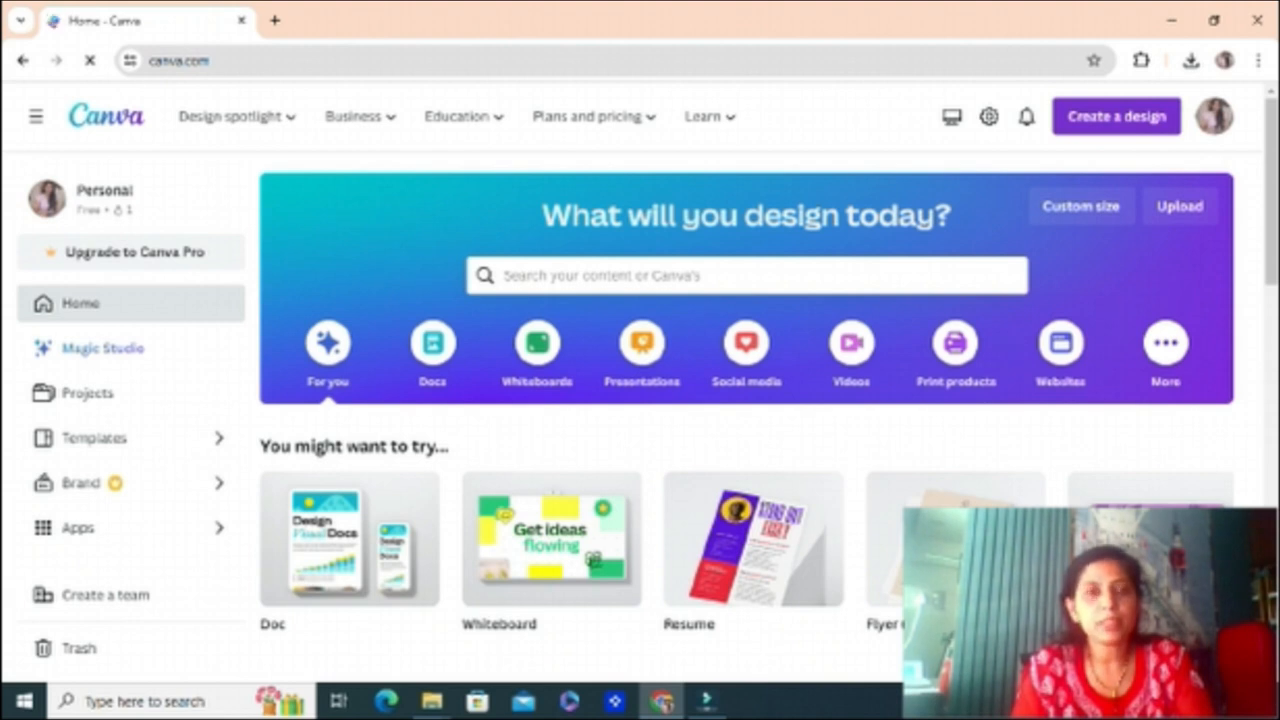
left_click(1116, 117)
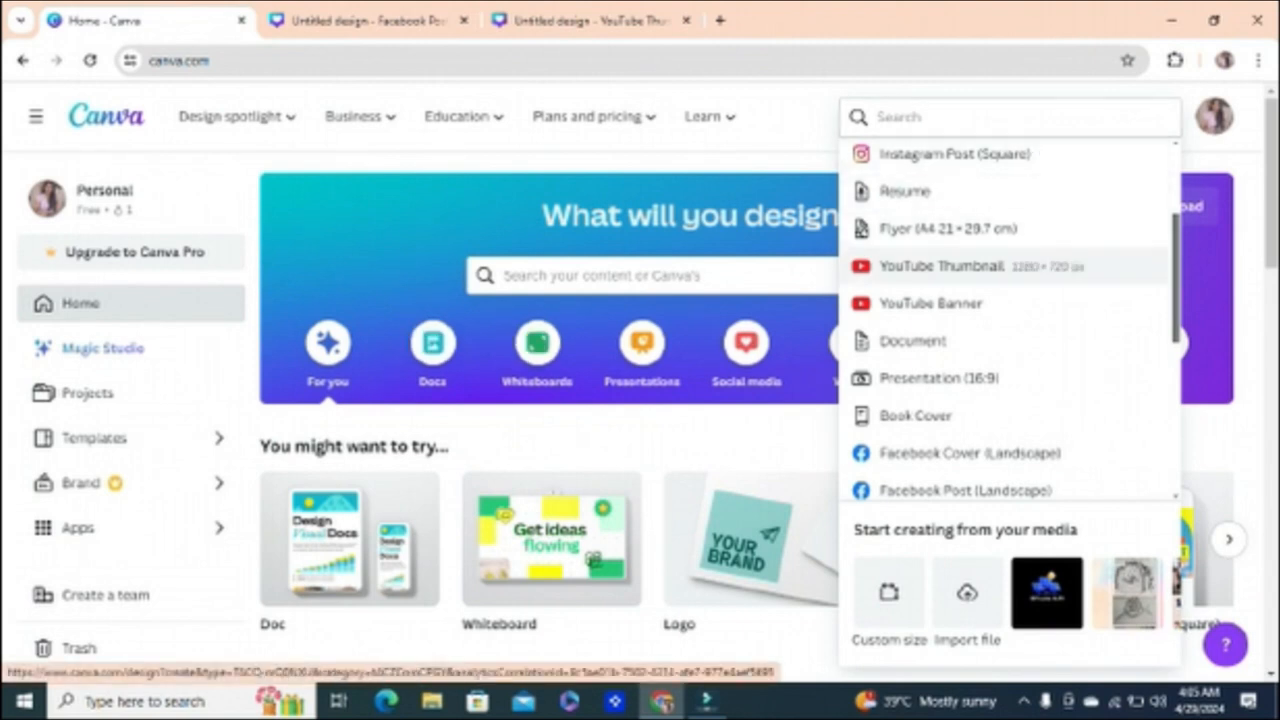
left_click(590, 20)
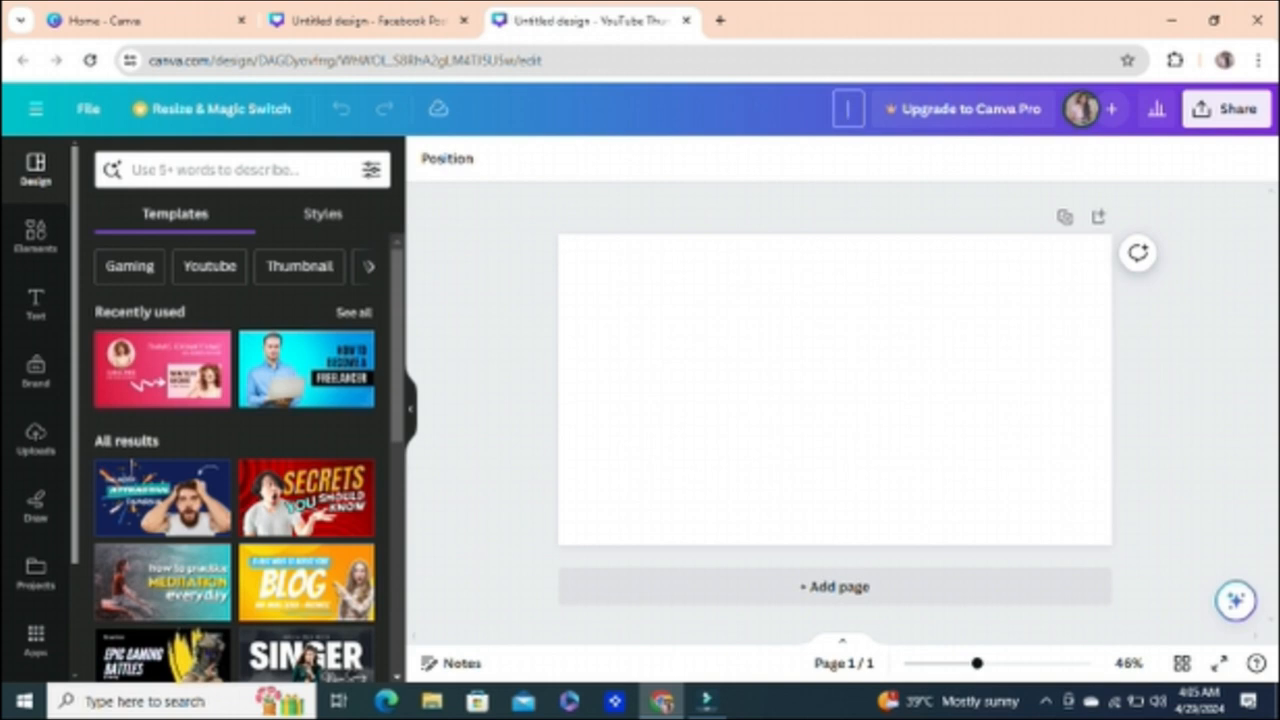
Step: Name the YouTube Thumbnail design "solar channel"
type("solar ch")
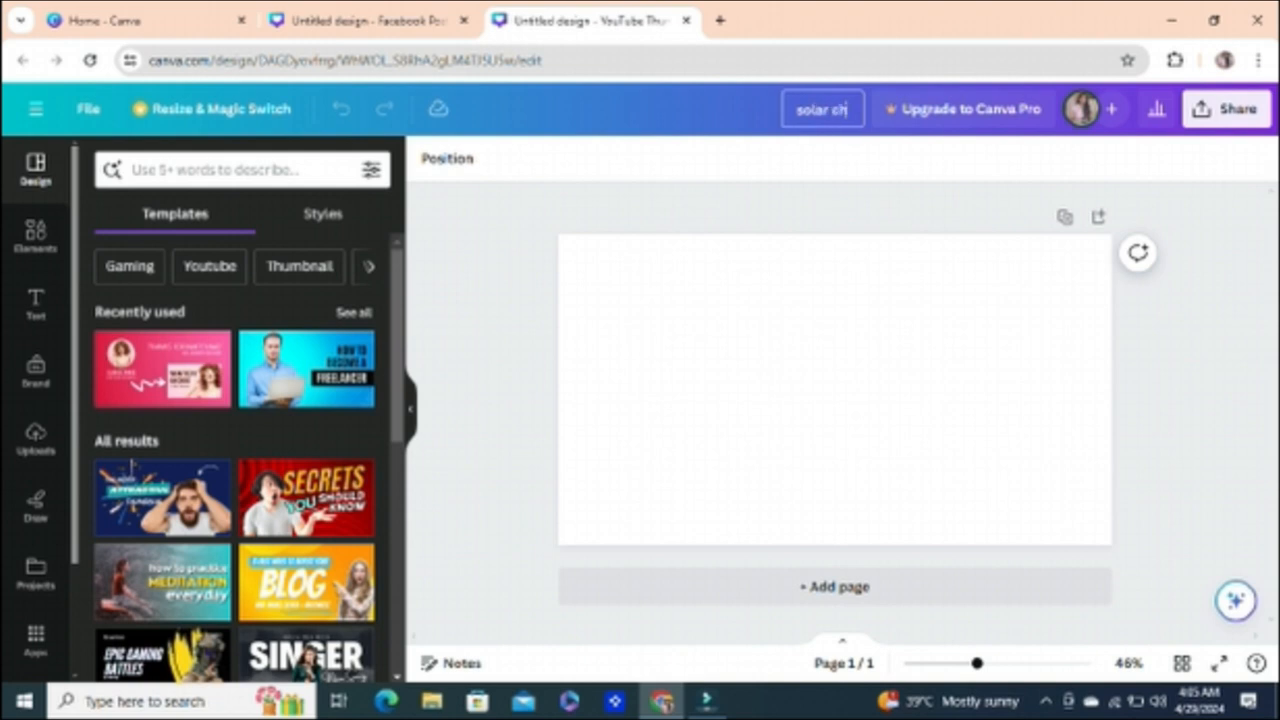
type("annel")
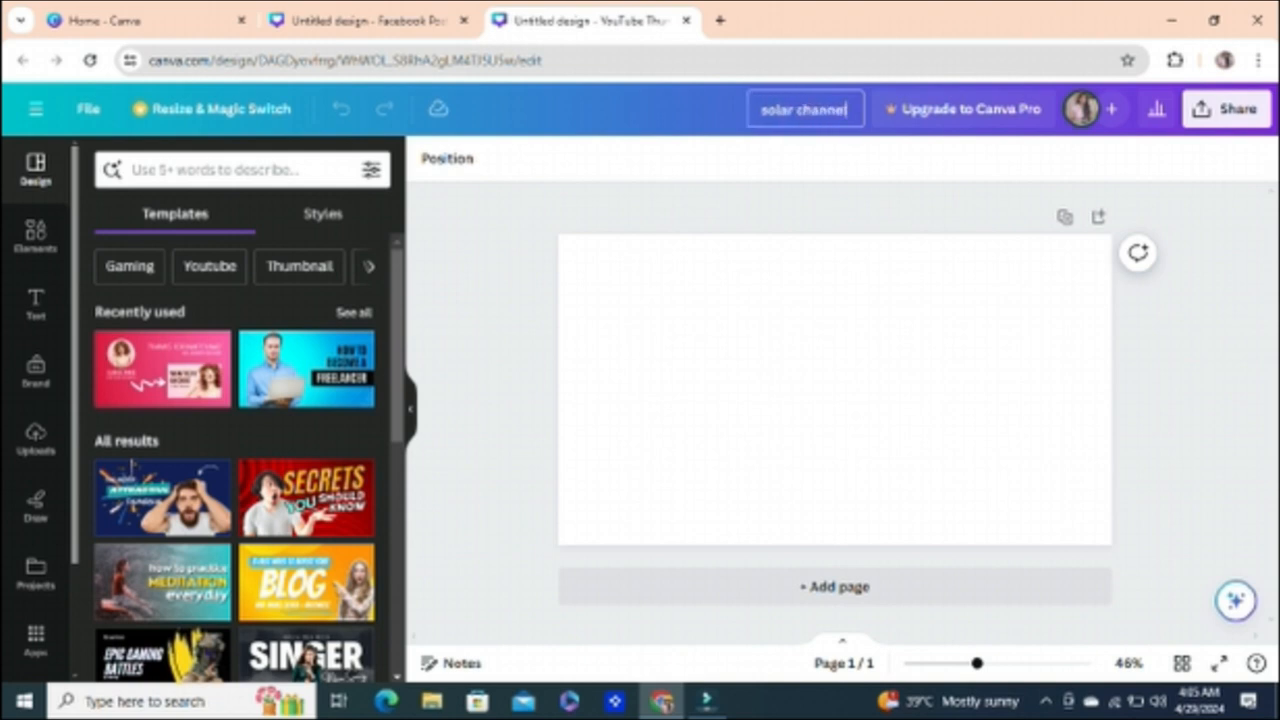
key("Return")
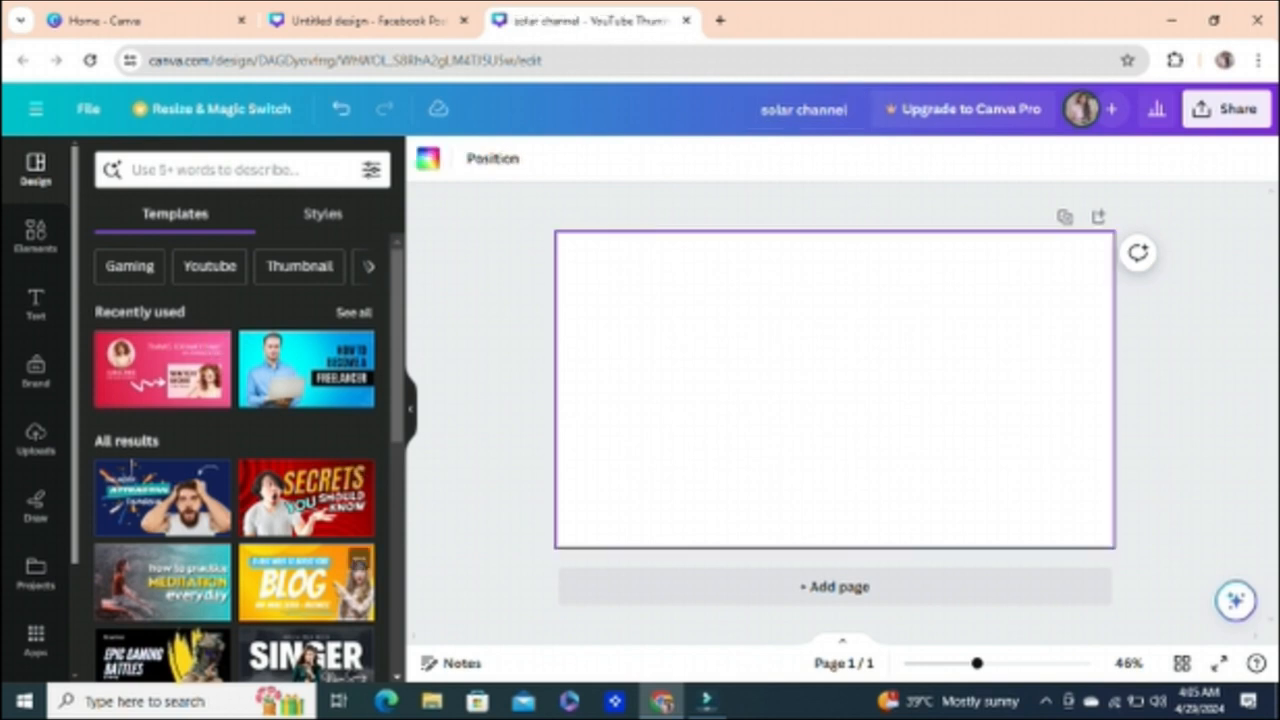
Step: Apply the orange Marketing Blog YouTube Thumbnail template to the blank page
left_click(306, 582)
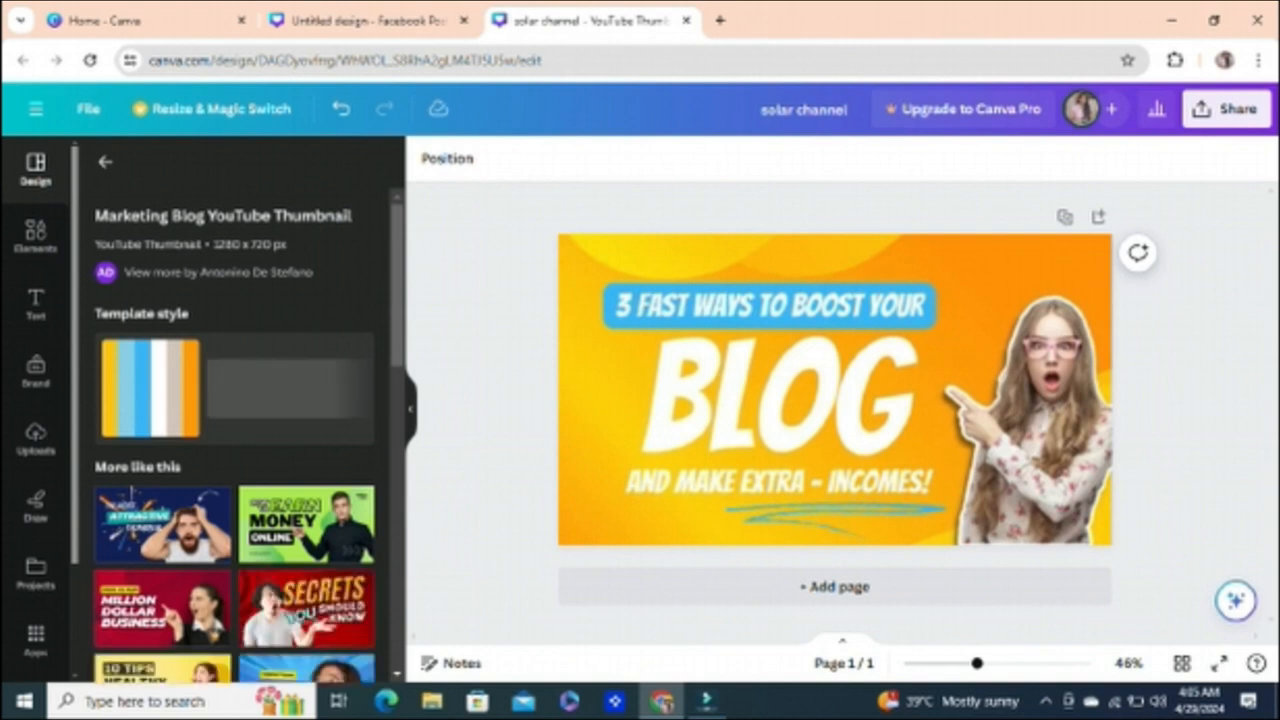
left_click(604, 420)
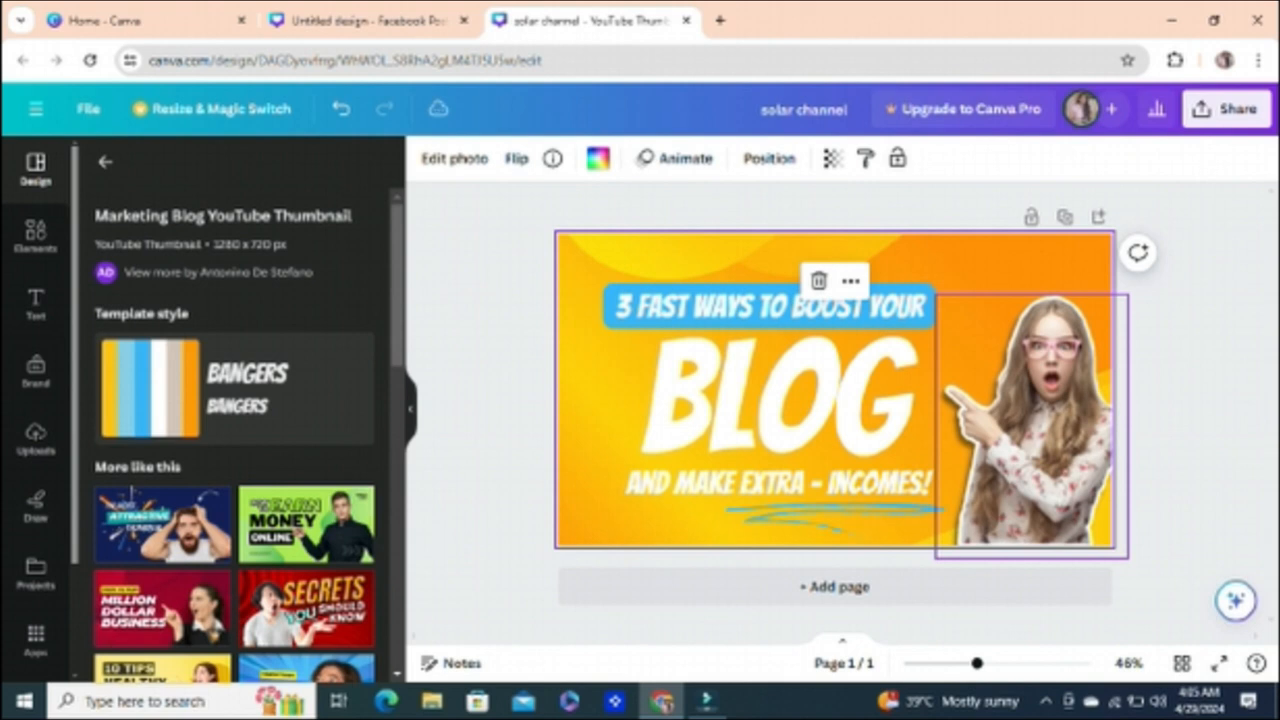
left_click(819, 281)
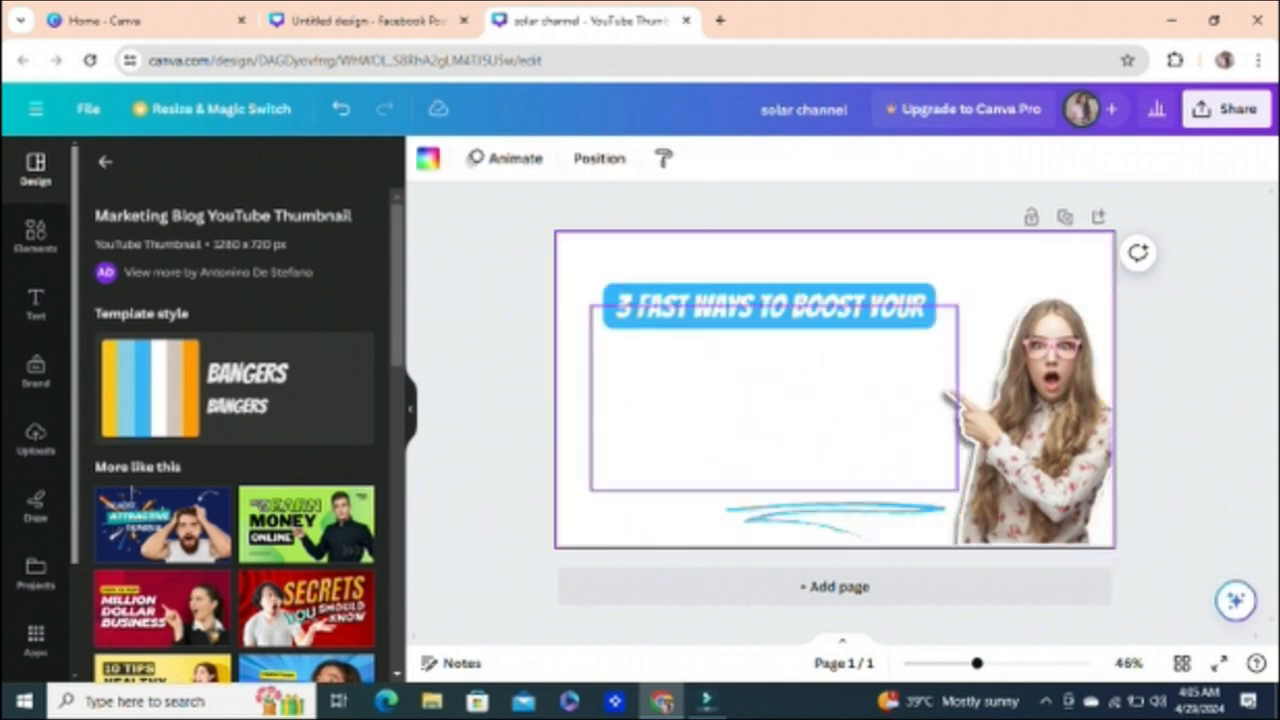
key("ctrl+z")
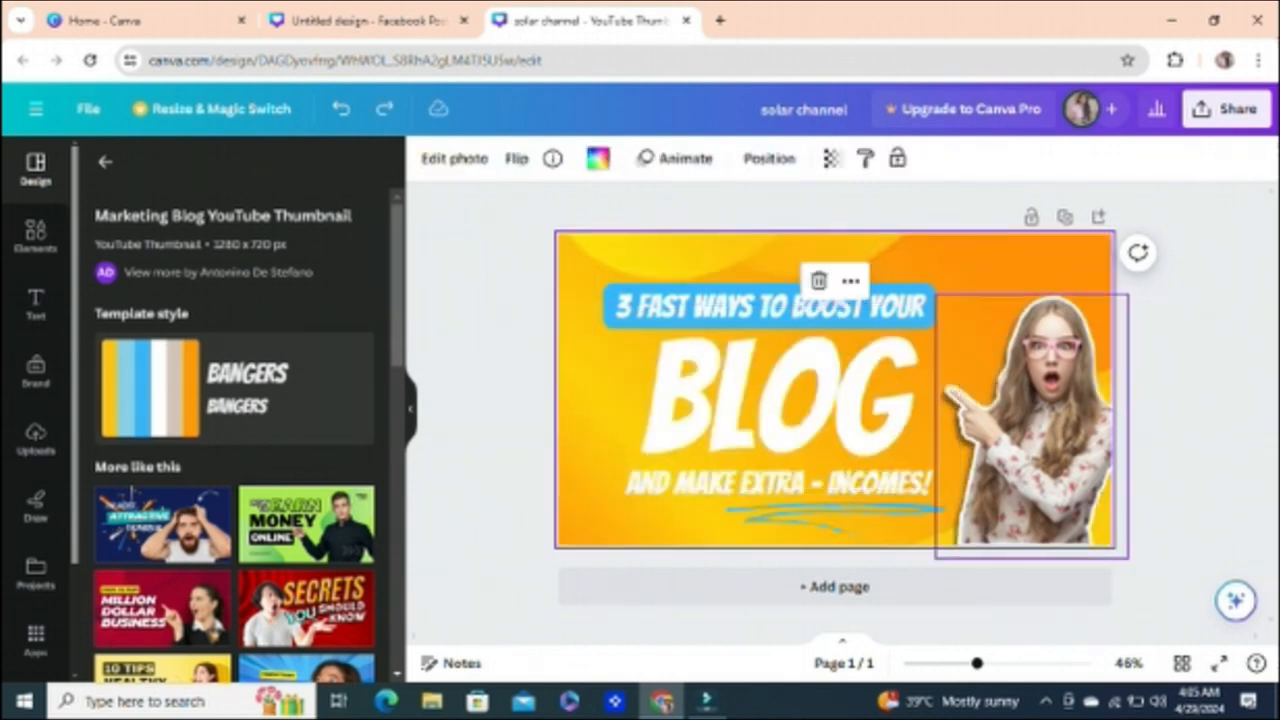
Step: Replace the template's pointing woman with the uploaded purple-circle photo of a woman in a sari, placed beside the BLOG headline
left_click(1030, 400)
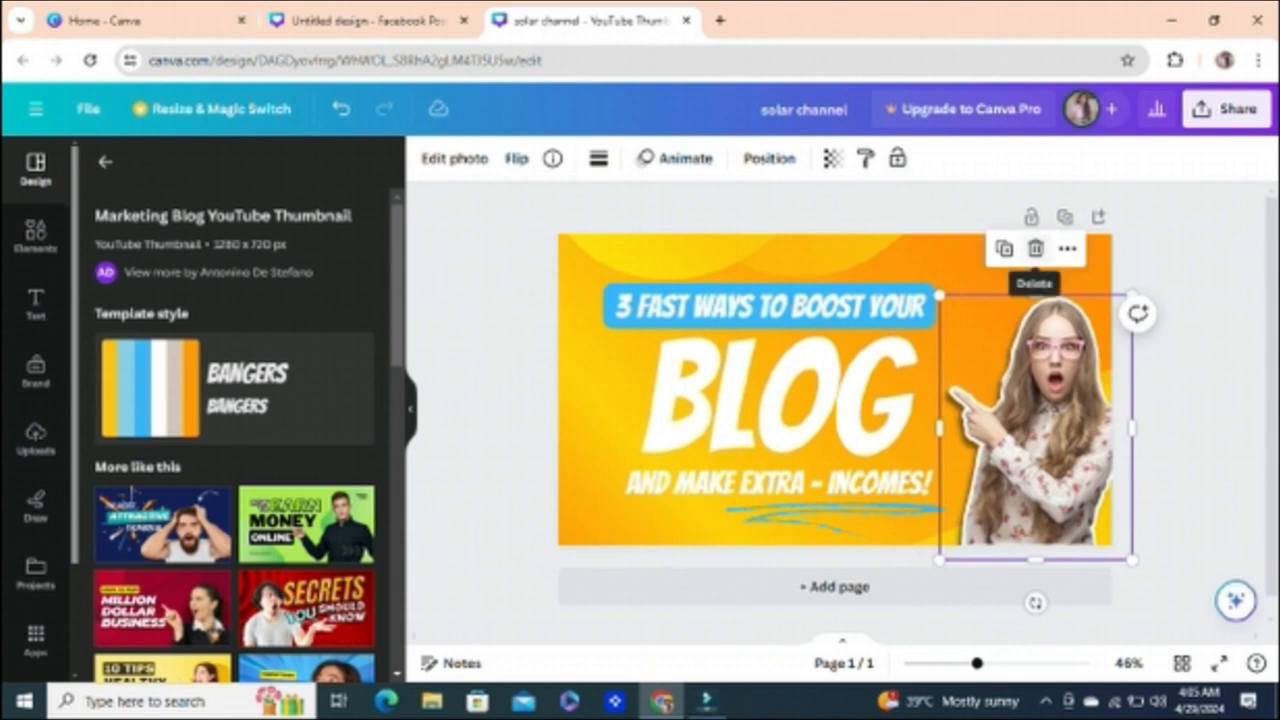
left_click(1036, 250)
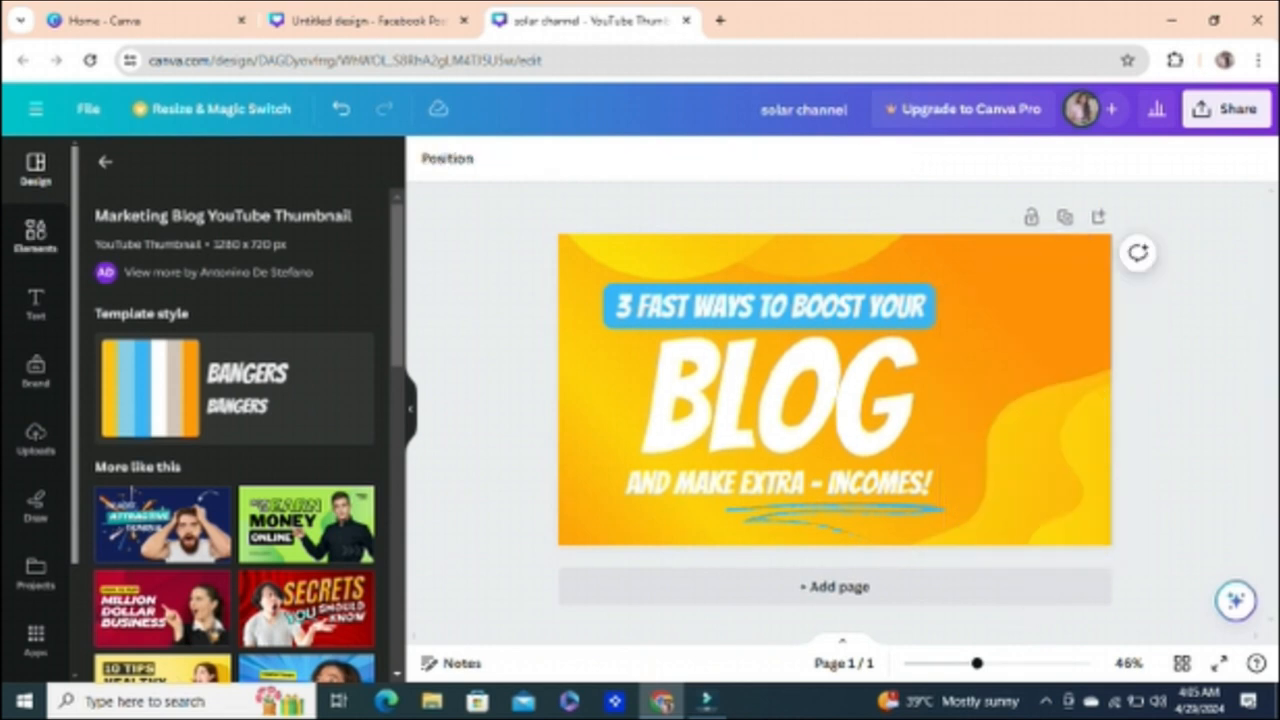
left_click(36, 439)
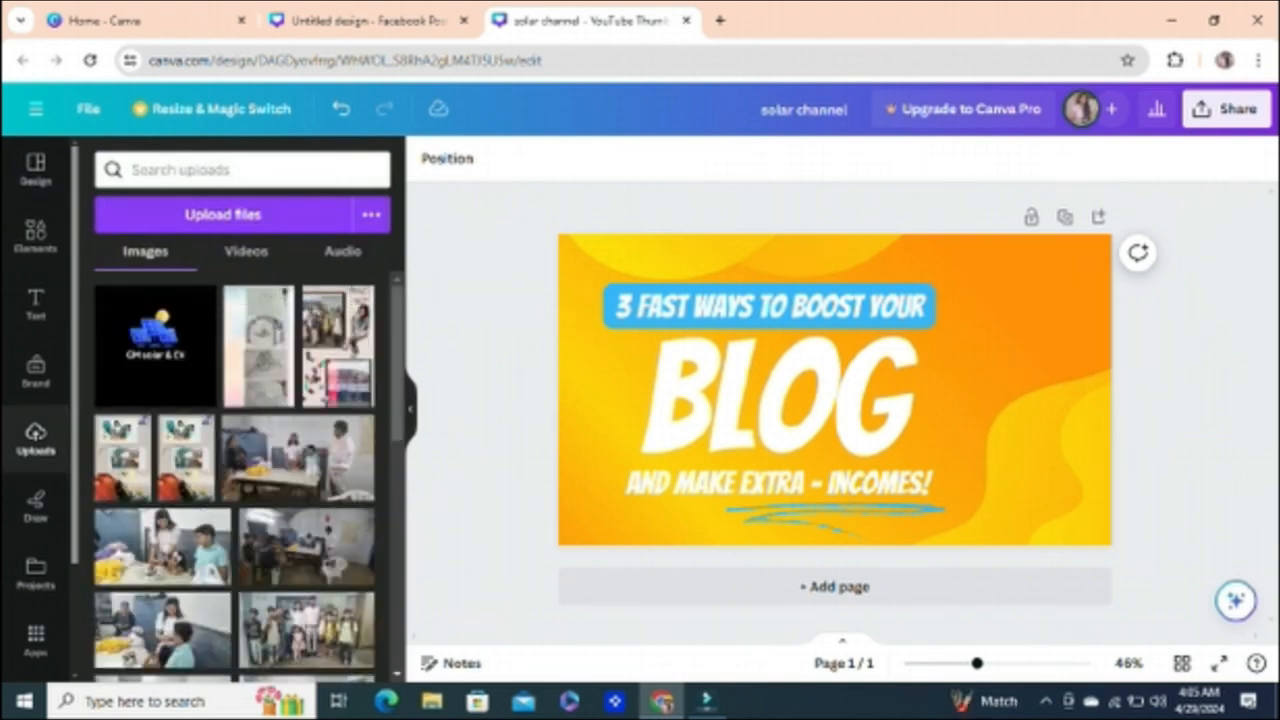
scroll(235, 480, "down", 5)
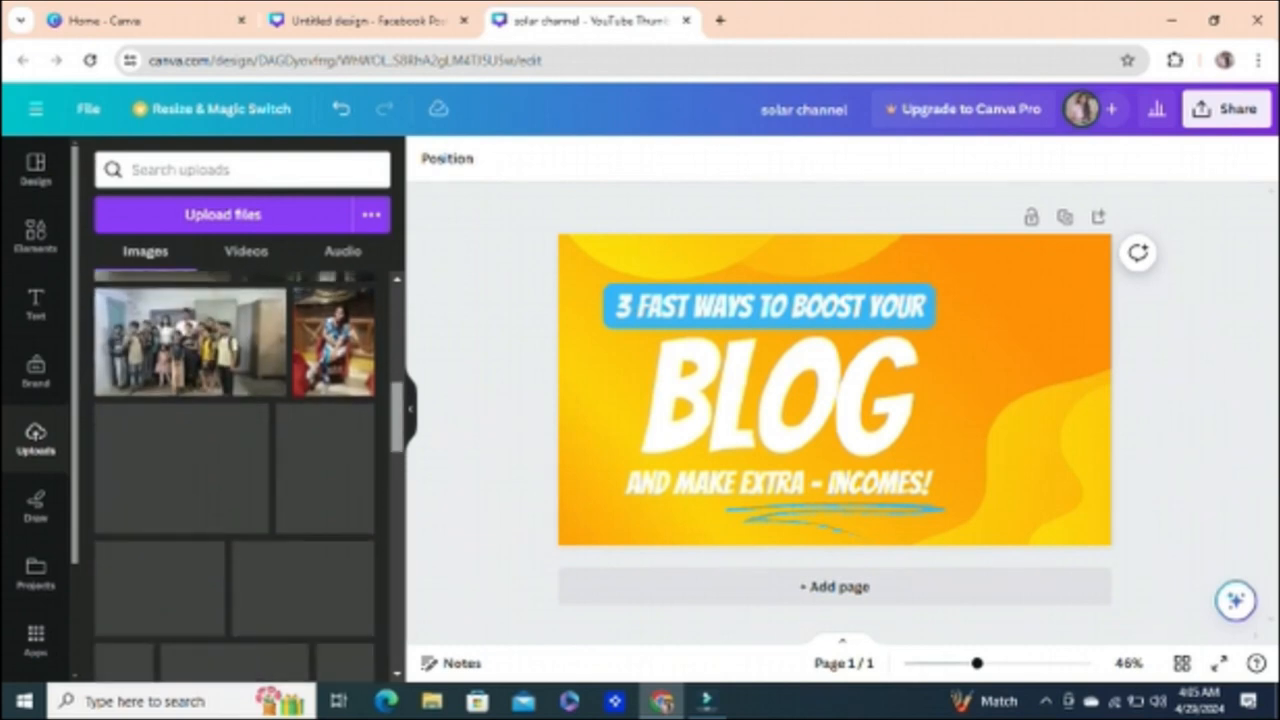
scroll(235, 480, "down", 4)
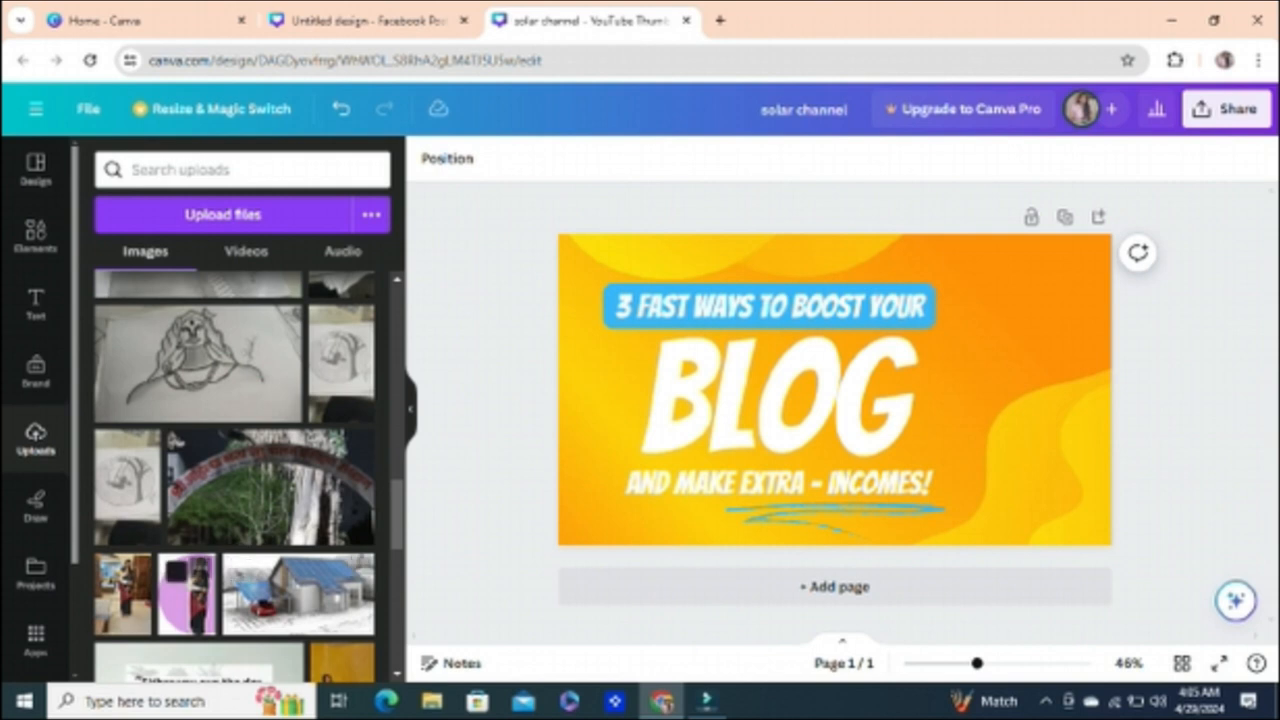
left_click(187, 594)
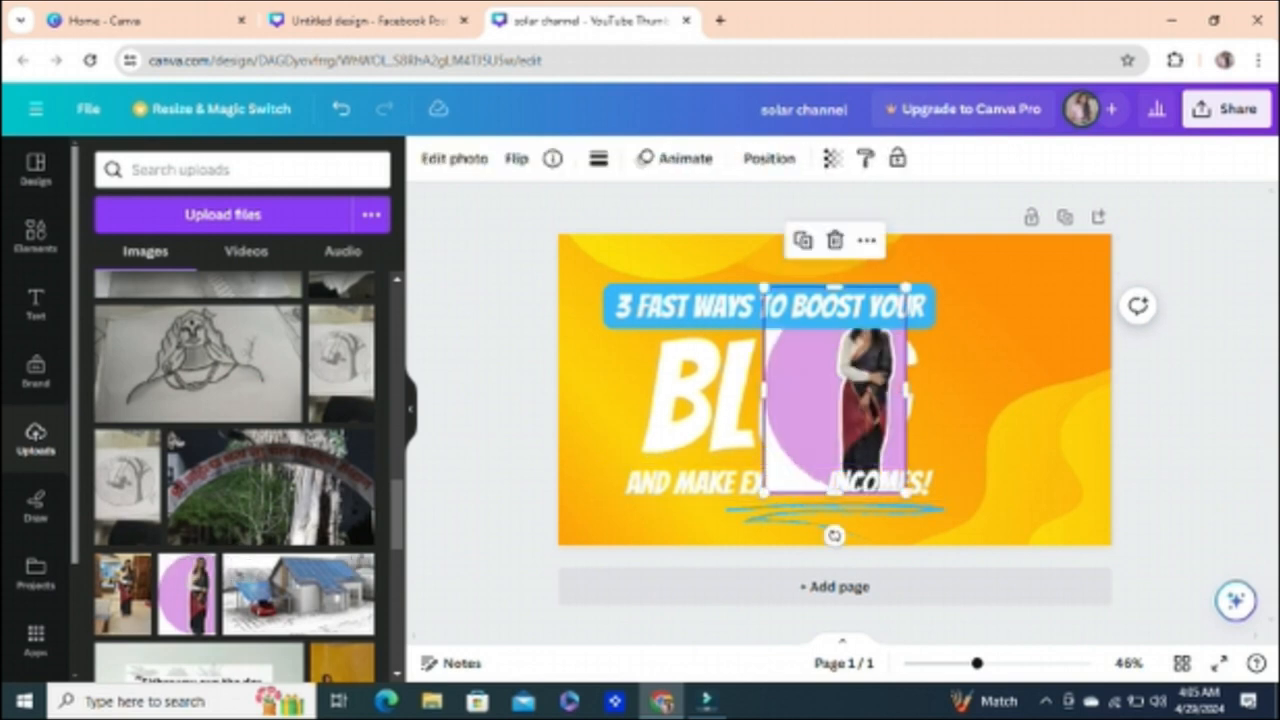
left_click_drag(835, 390, 1046, 394)
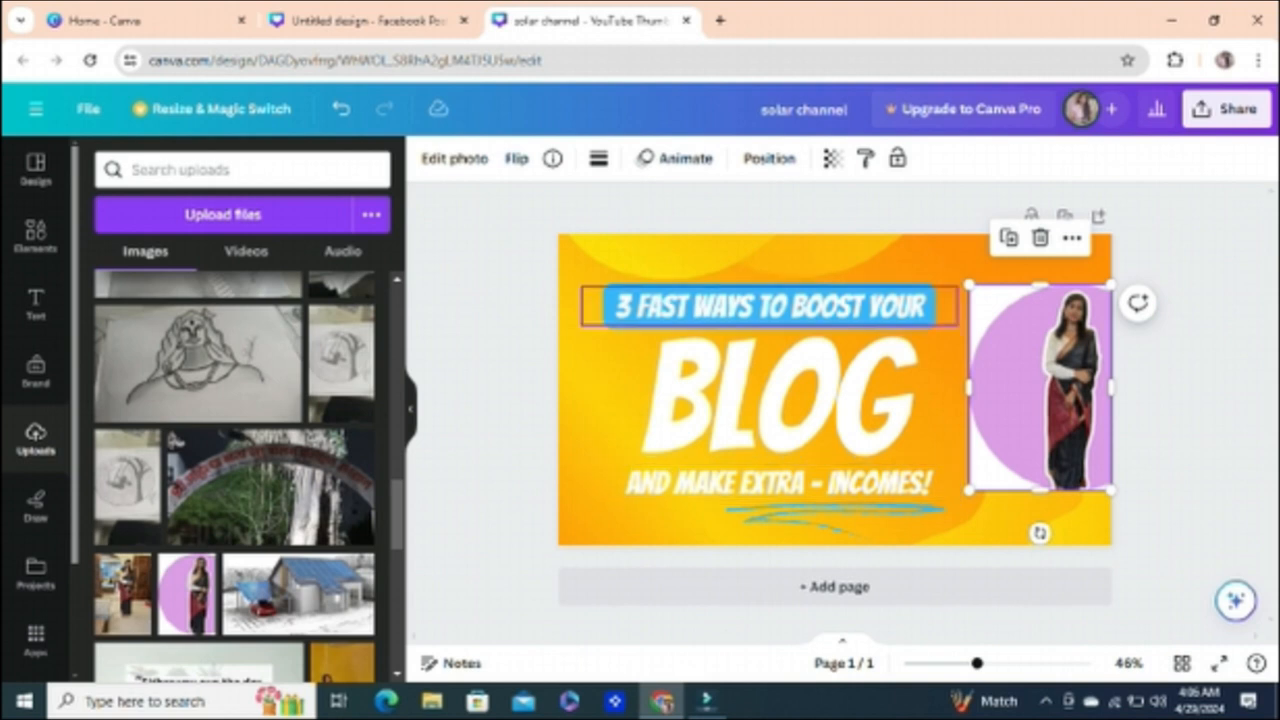
Step: Replace the thumbnail's yellow-orange background with the orange room photo showing a wicker chair
left_click(850, 262)
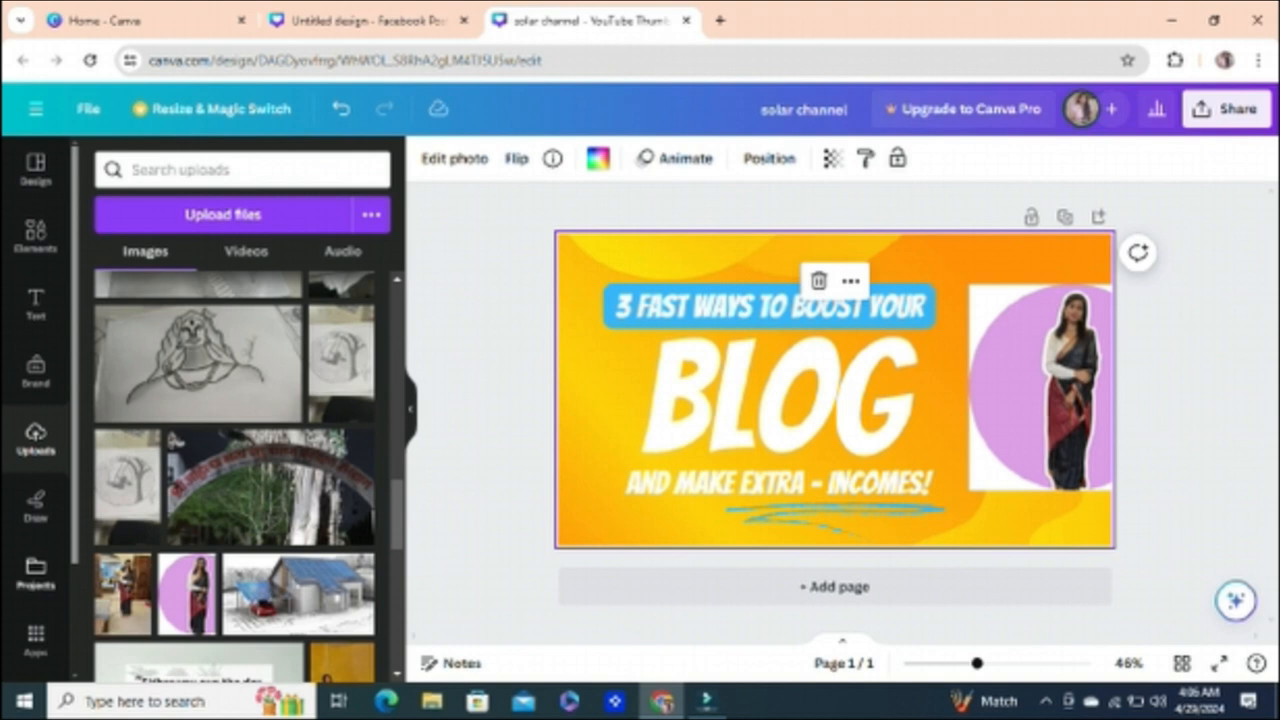
scroll(35, 400, "down", 3)
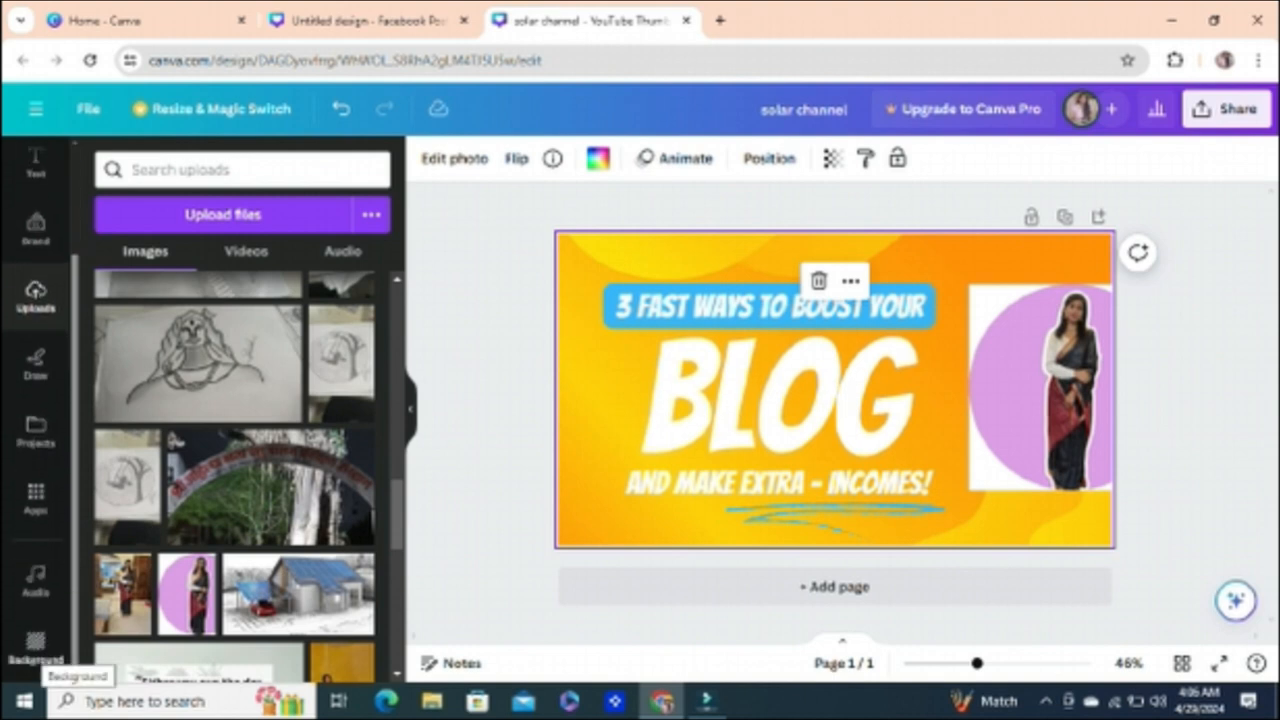
left_click(35, 645)
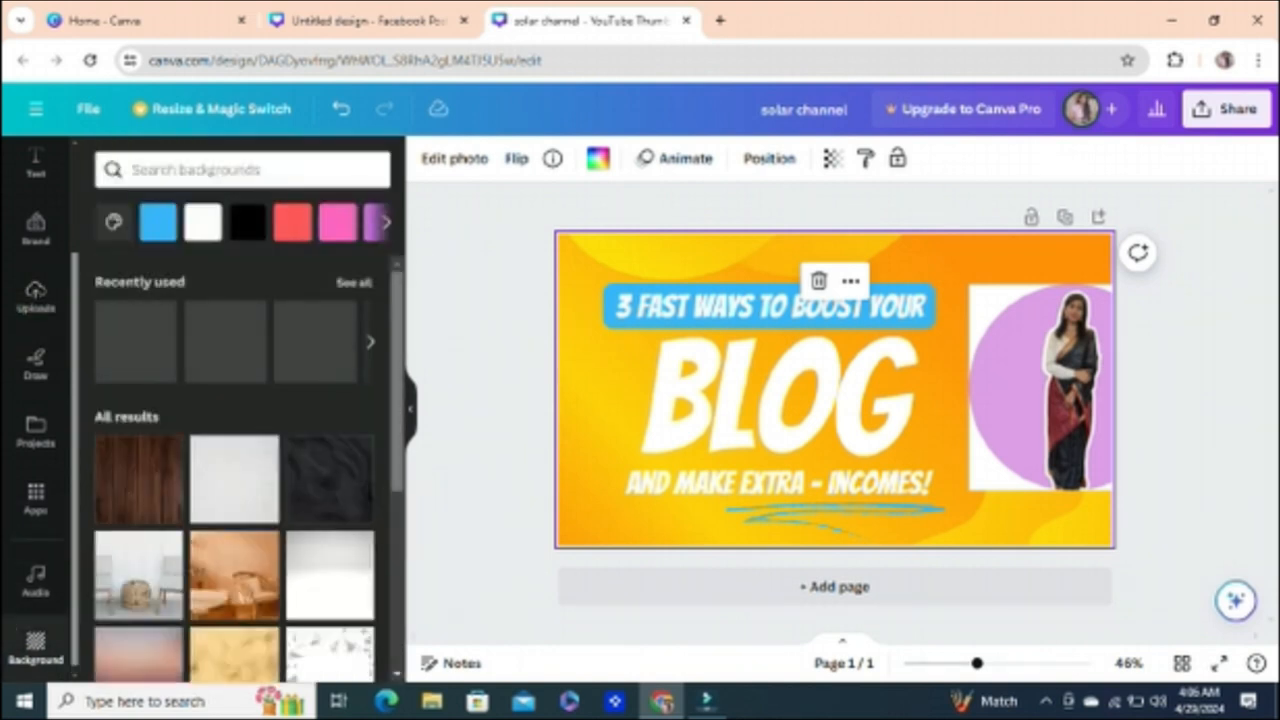
scroll(248, 473, "down", 1)
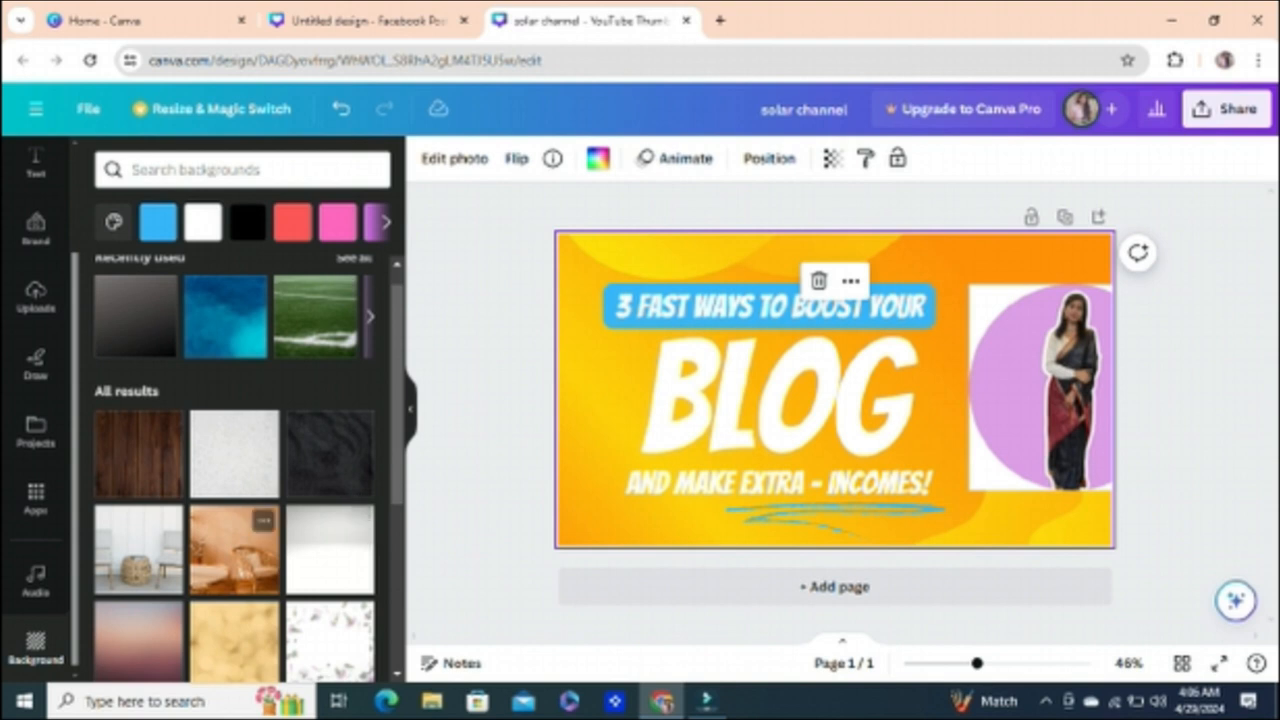
left_click(240, 556)
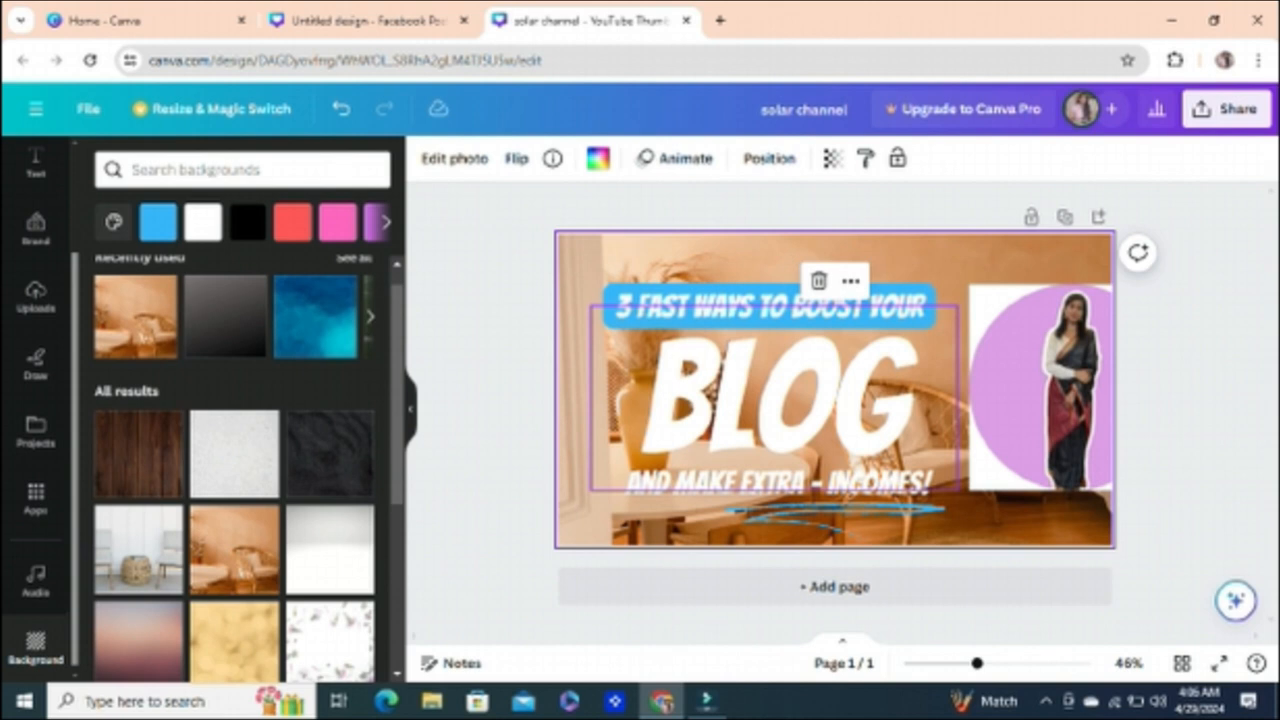
Step: Examine the file types offered for downloading the thumbnail, and leave the download settings
left_click(1226, 108)
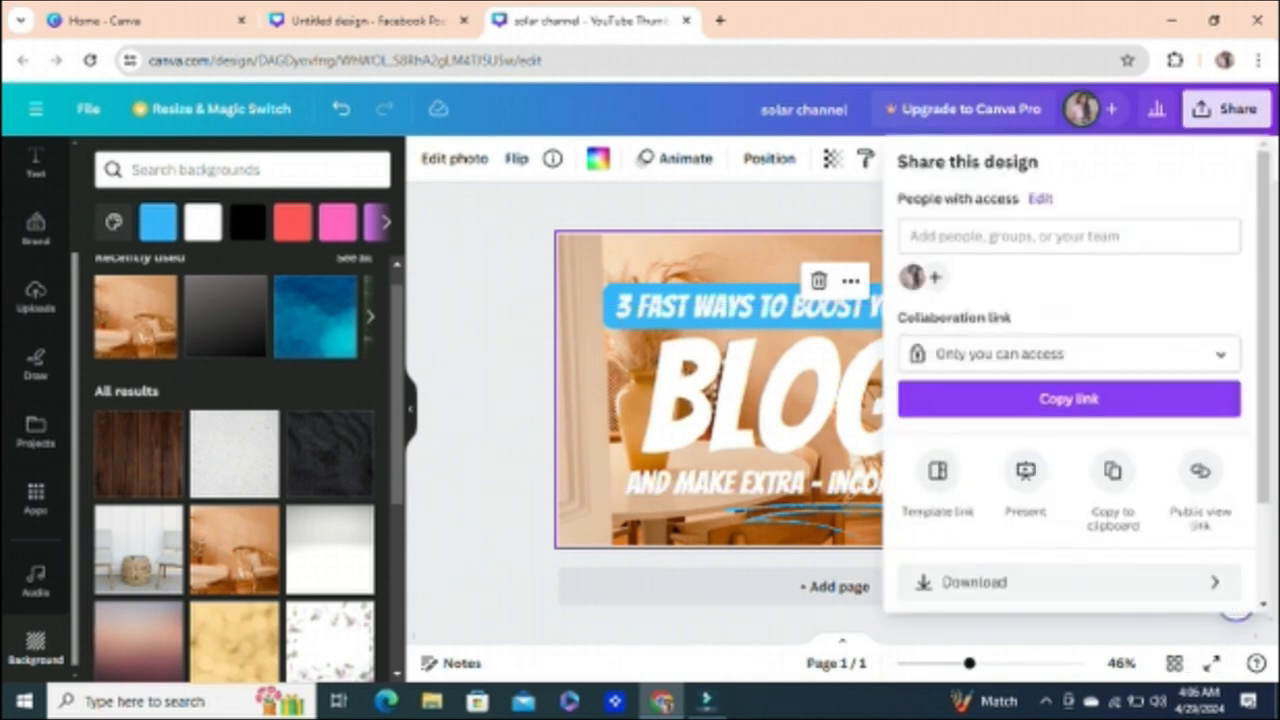
left_click(975, 581)
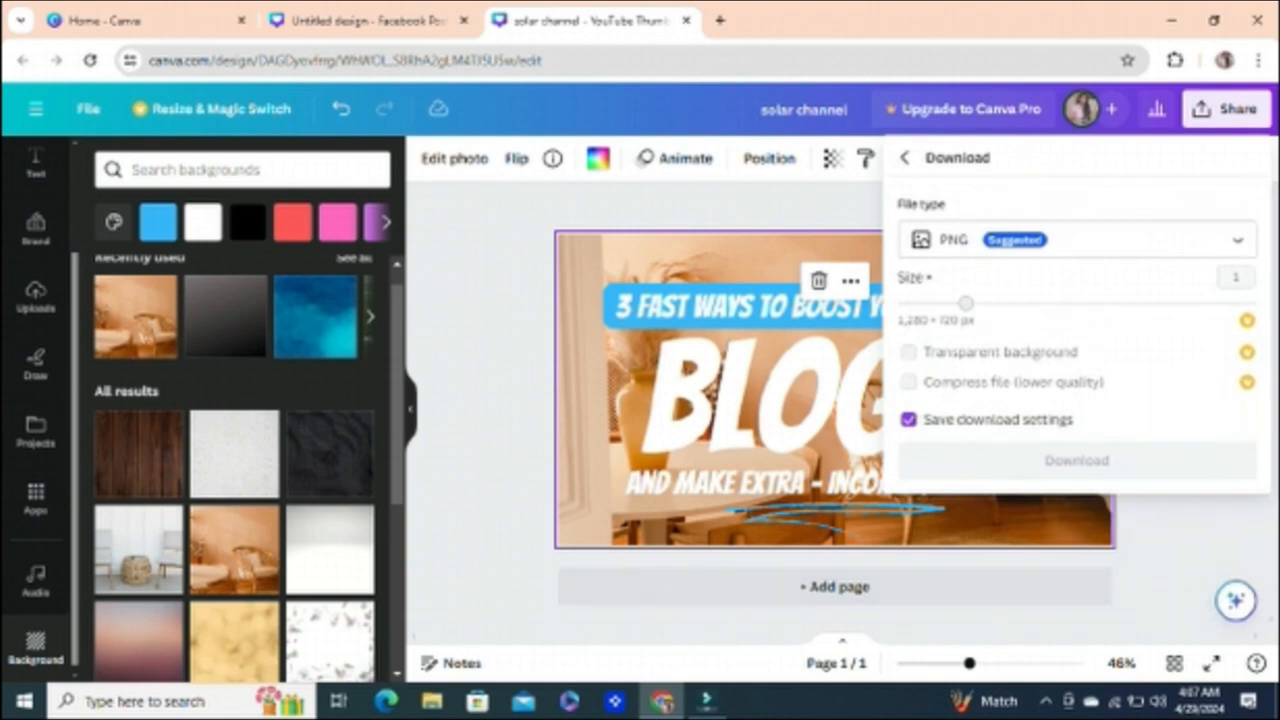
left_click(1077, 240)
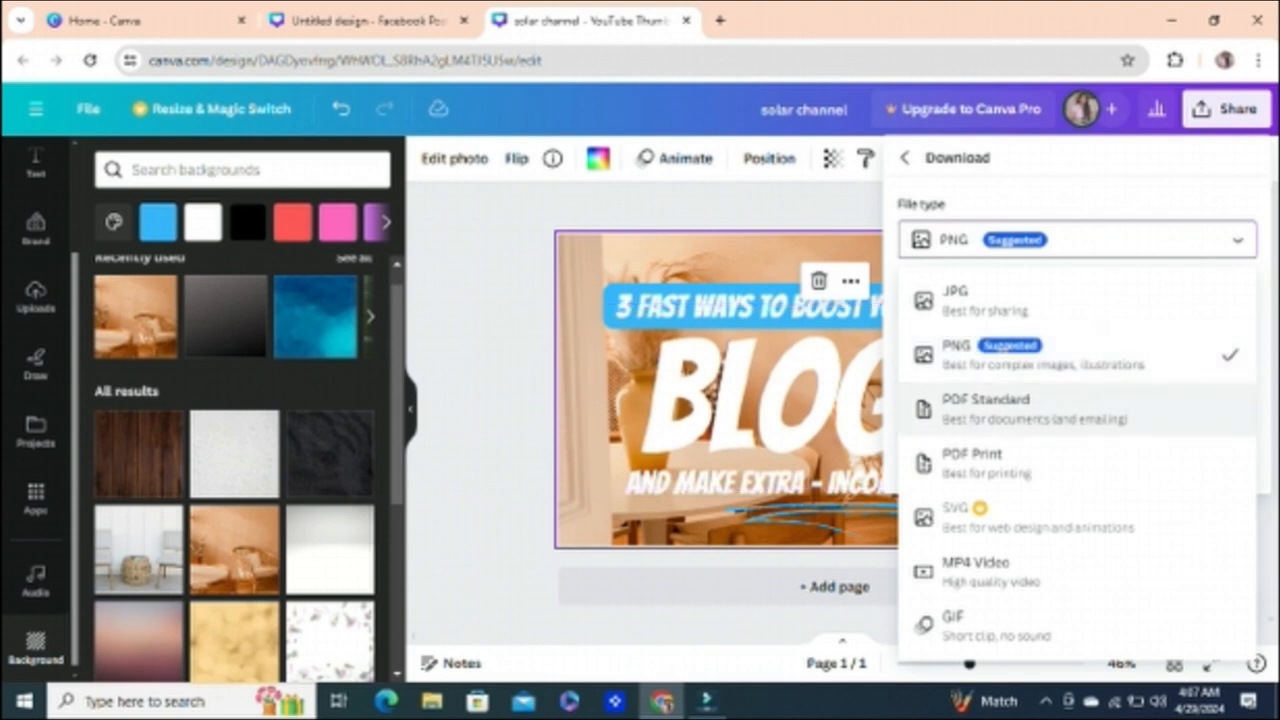
left_click(485, 400)
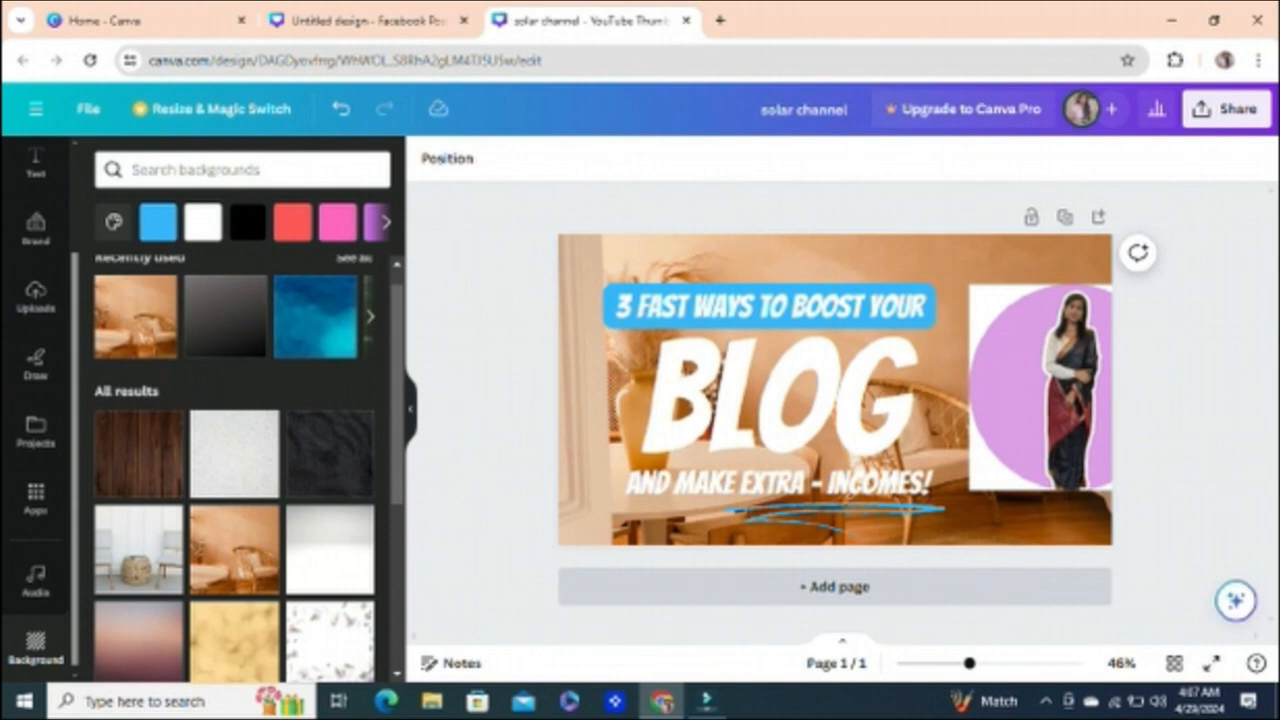
Step: Add a second page and apply the Red Colorful Tips Youtube Thumbnail template to it
left_click(834, 586)
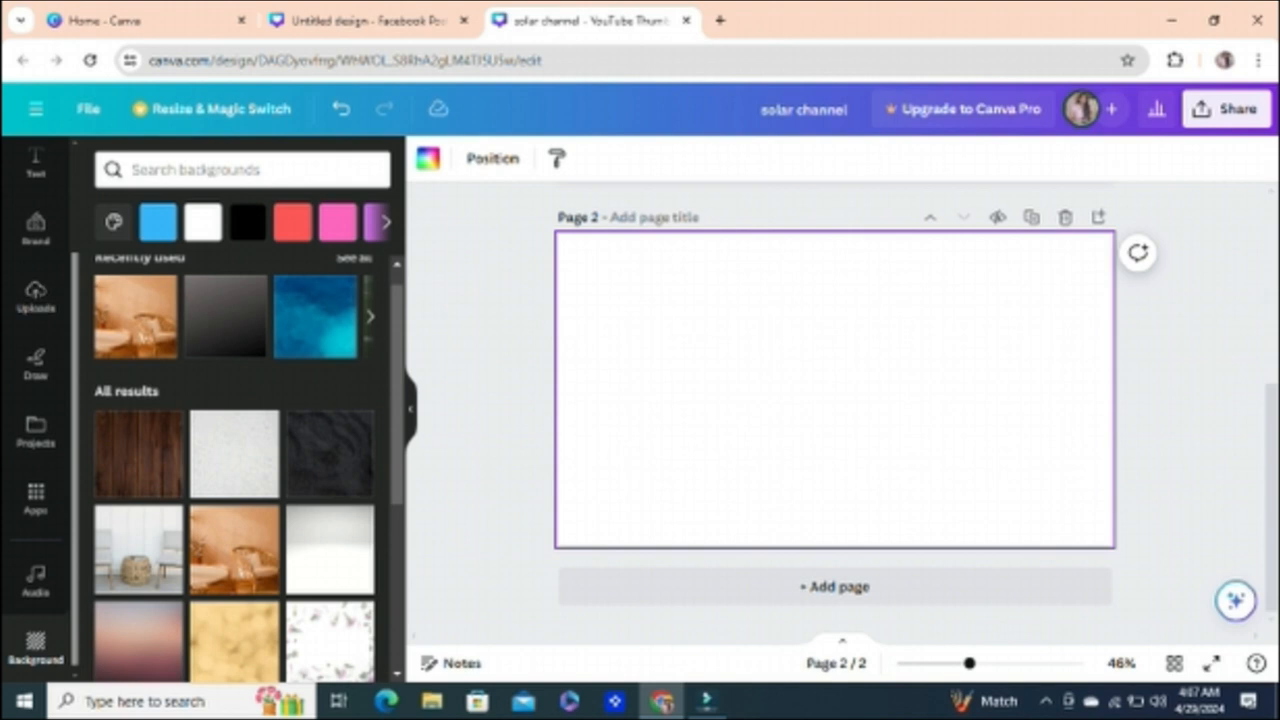
scroll(50, 310, "up", 2)
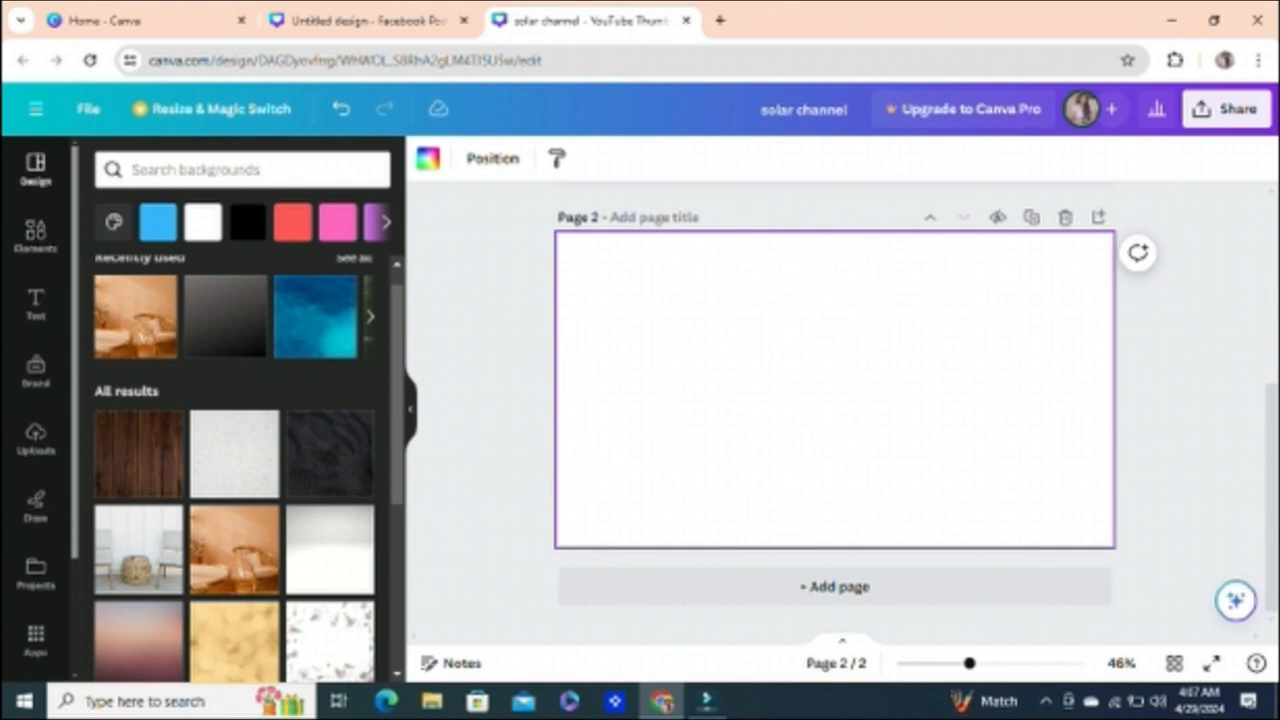
left_click(35, 168)
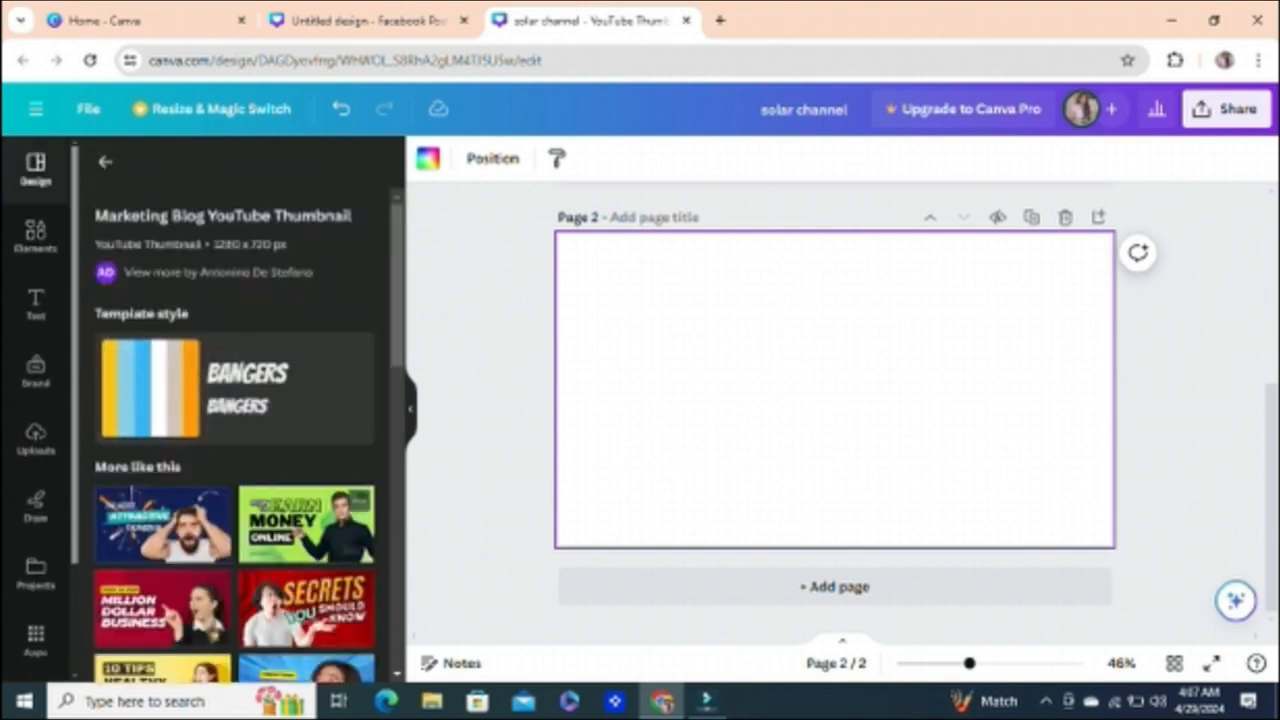
left_click(308, 608)
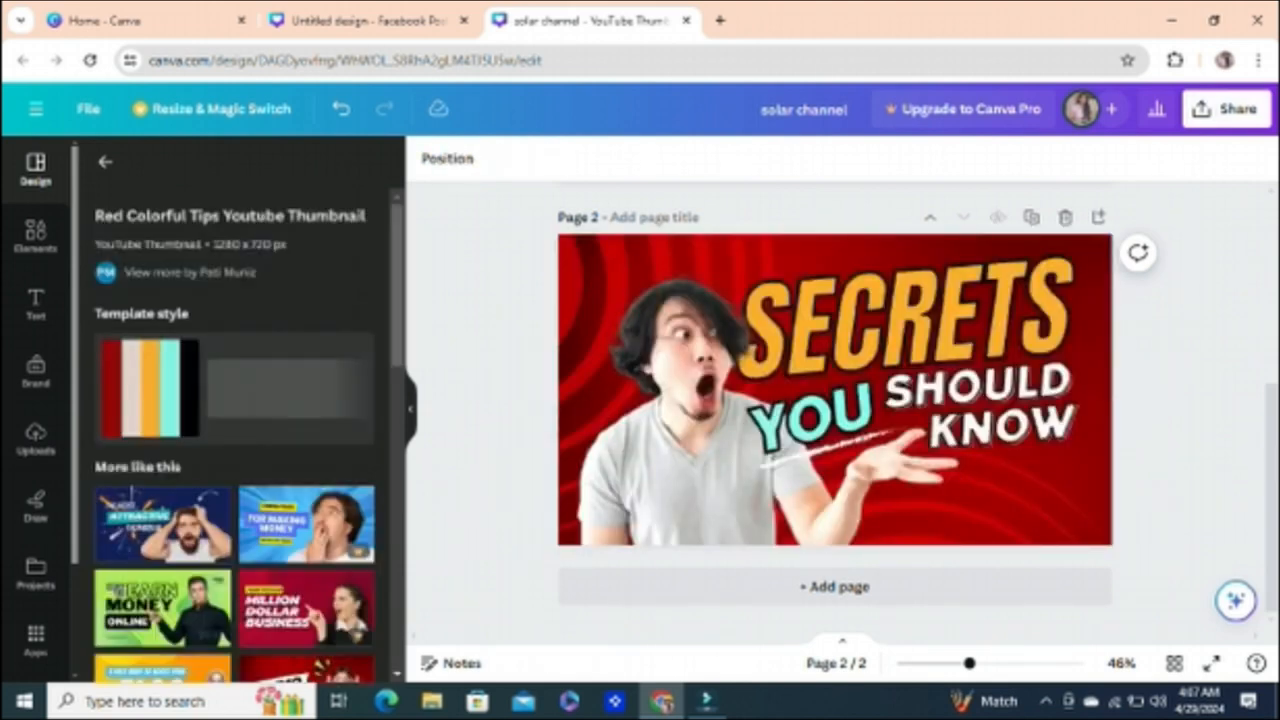
Step: View the download options for all pages, and add a third page with a solid blue background
left_click(1225, 108)
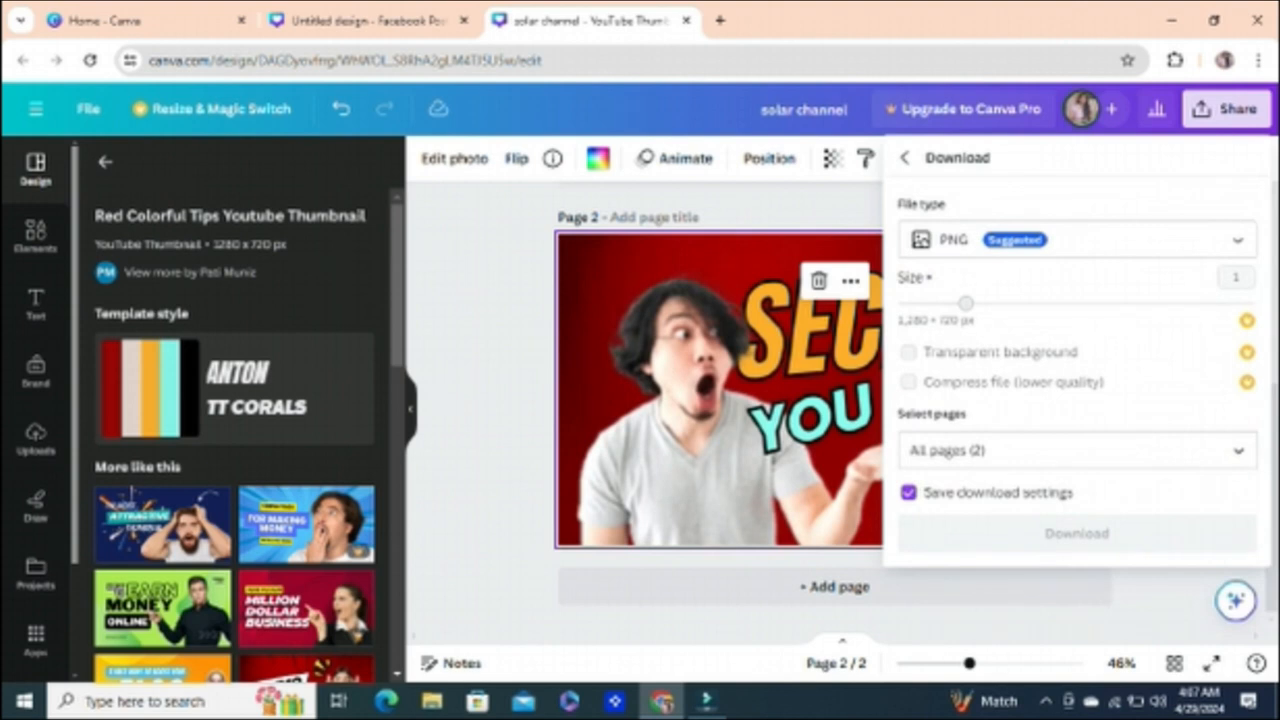
left_click(835, 587)
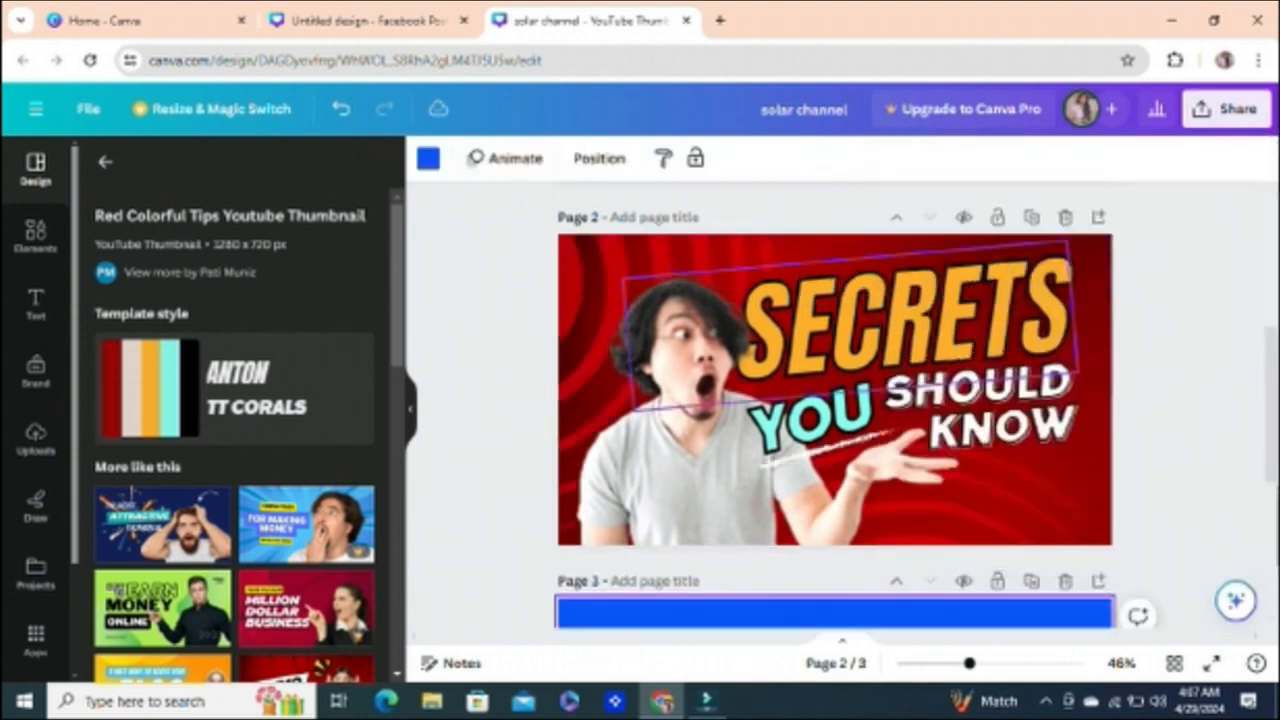
scroll(835, 390, "down", 4)
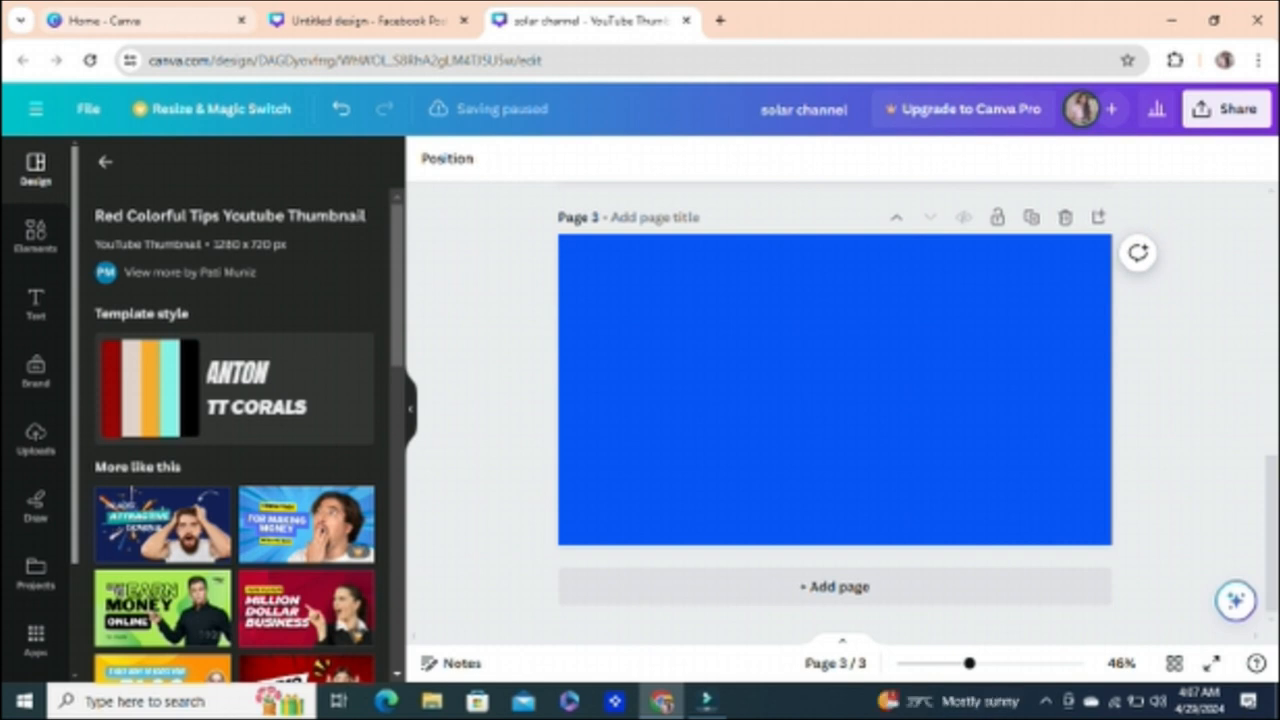
Step: Return to the Canva home page and open a blank Facebook Post (Landscape) design
left_click(105, 20)
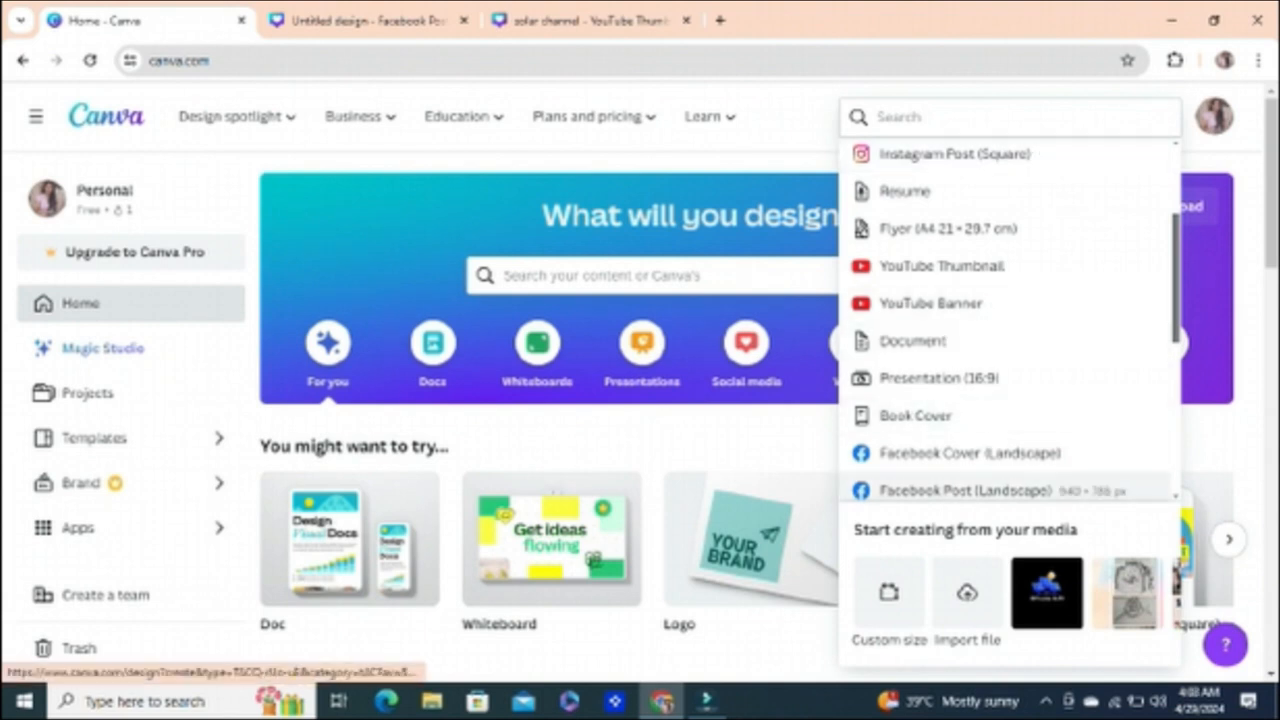
left_click(965, 490)
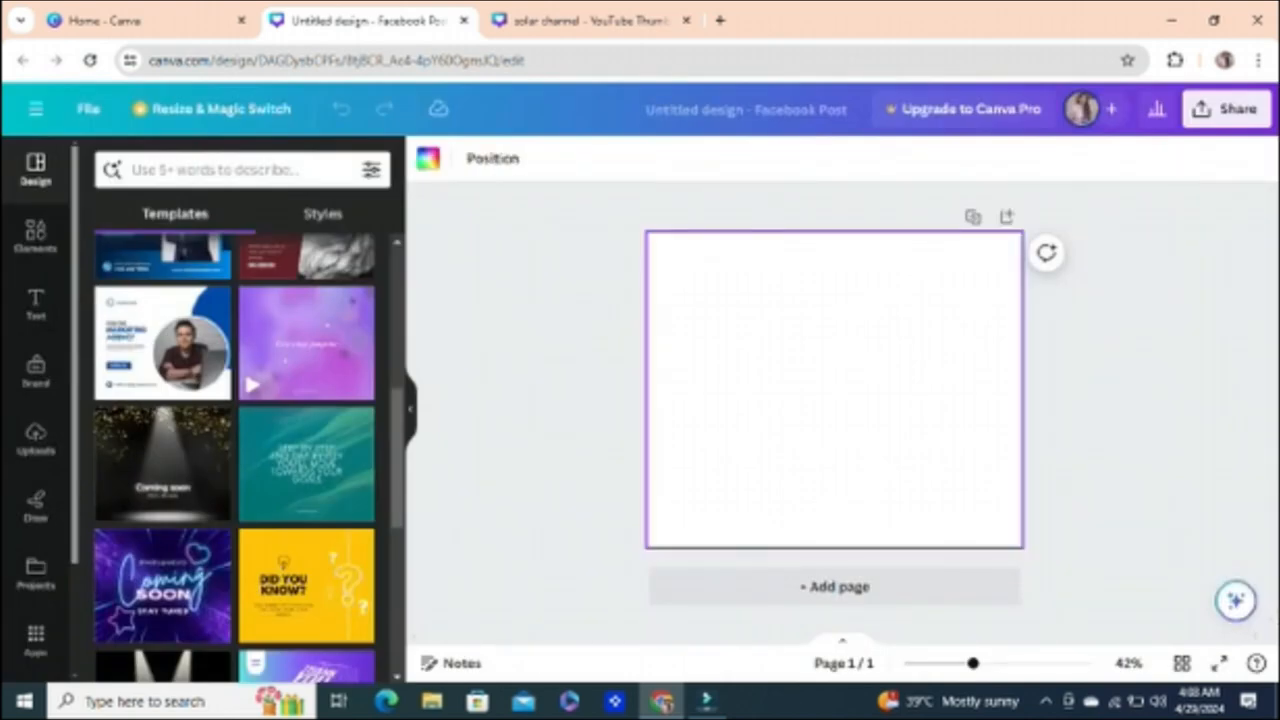
Step: Apply the Black Coming soon Simple Facebook template to the blank page and select its background and date text in turn
scroll(234, 458, "down", 1)
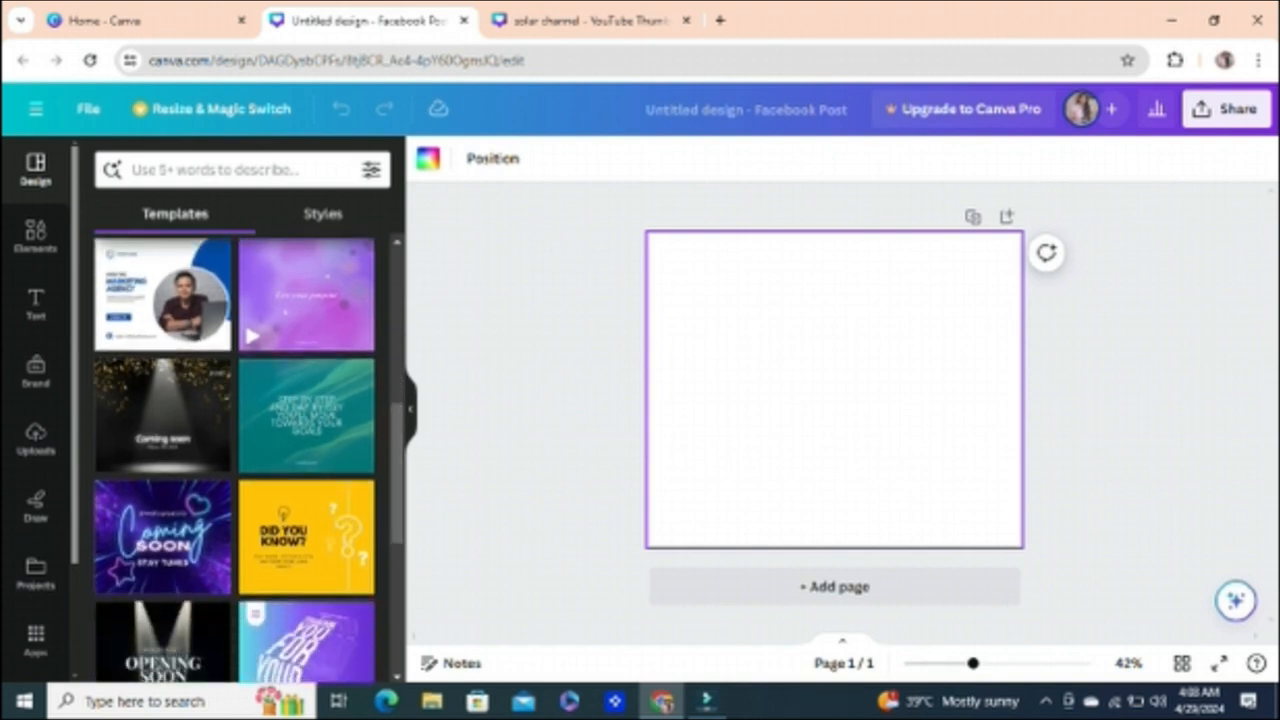
left_click(163, 415)
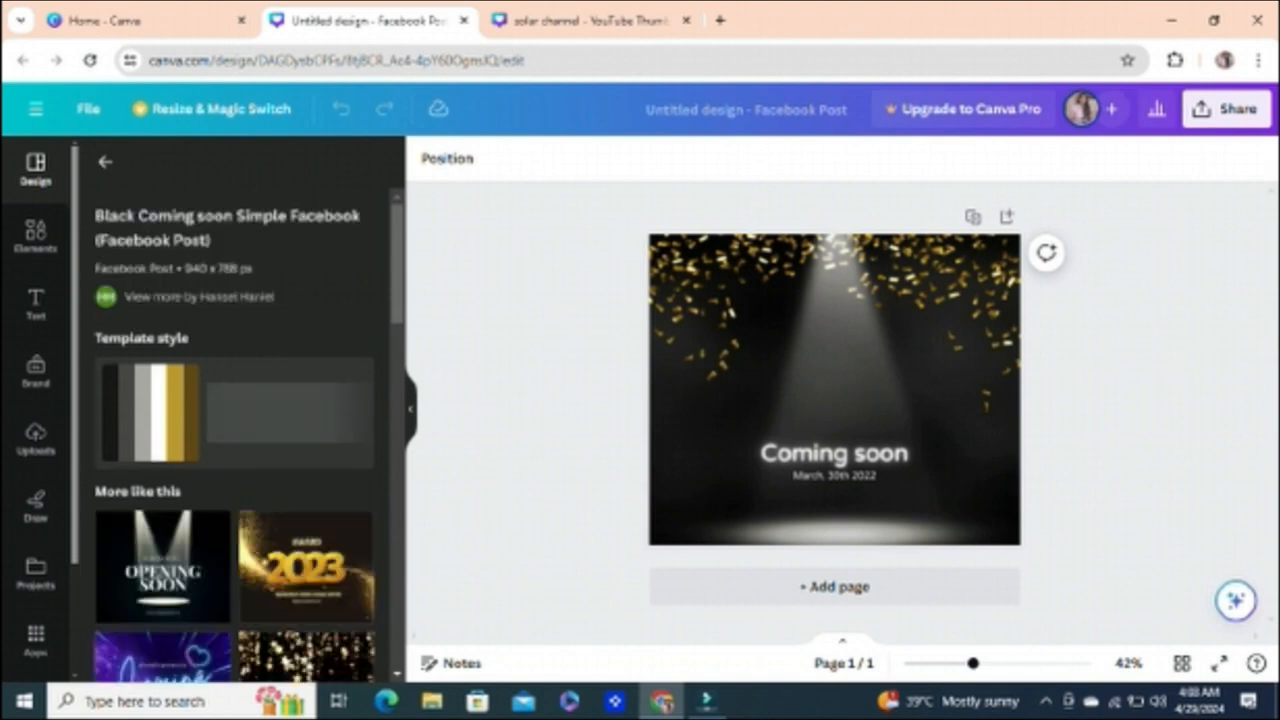
left_click(834, 380)
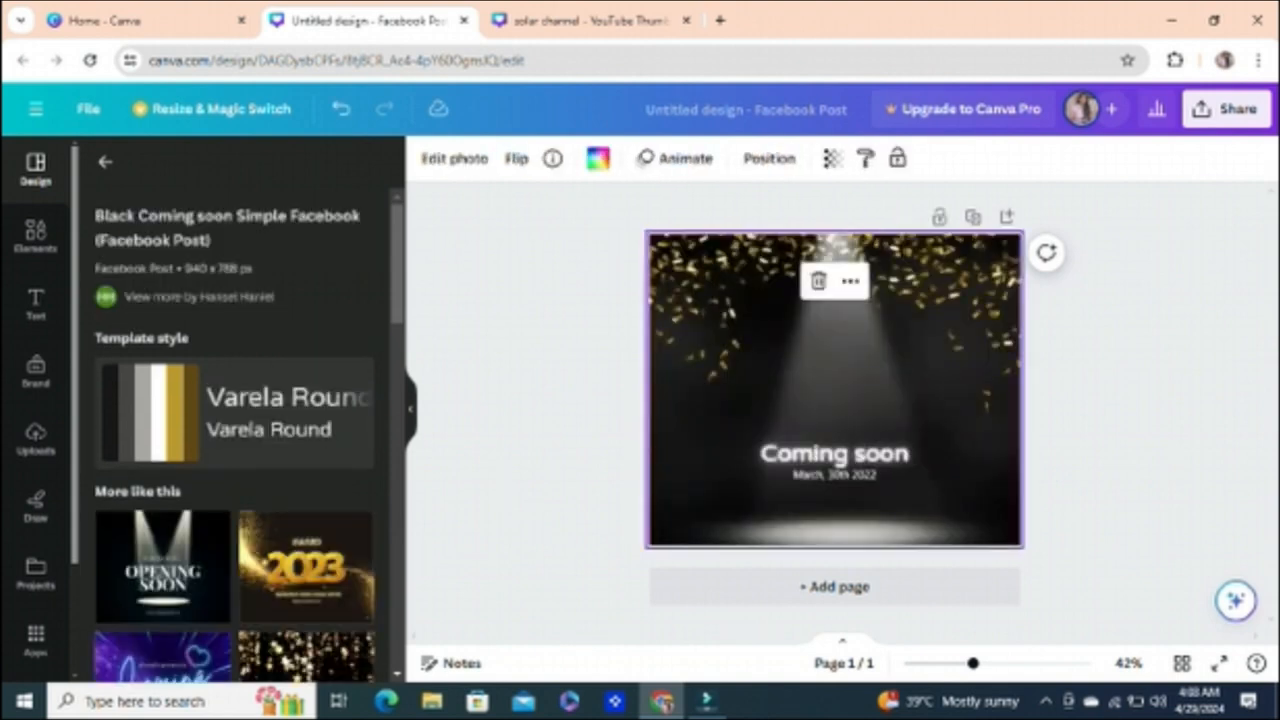
left_click(786, 473)
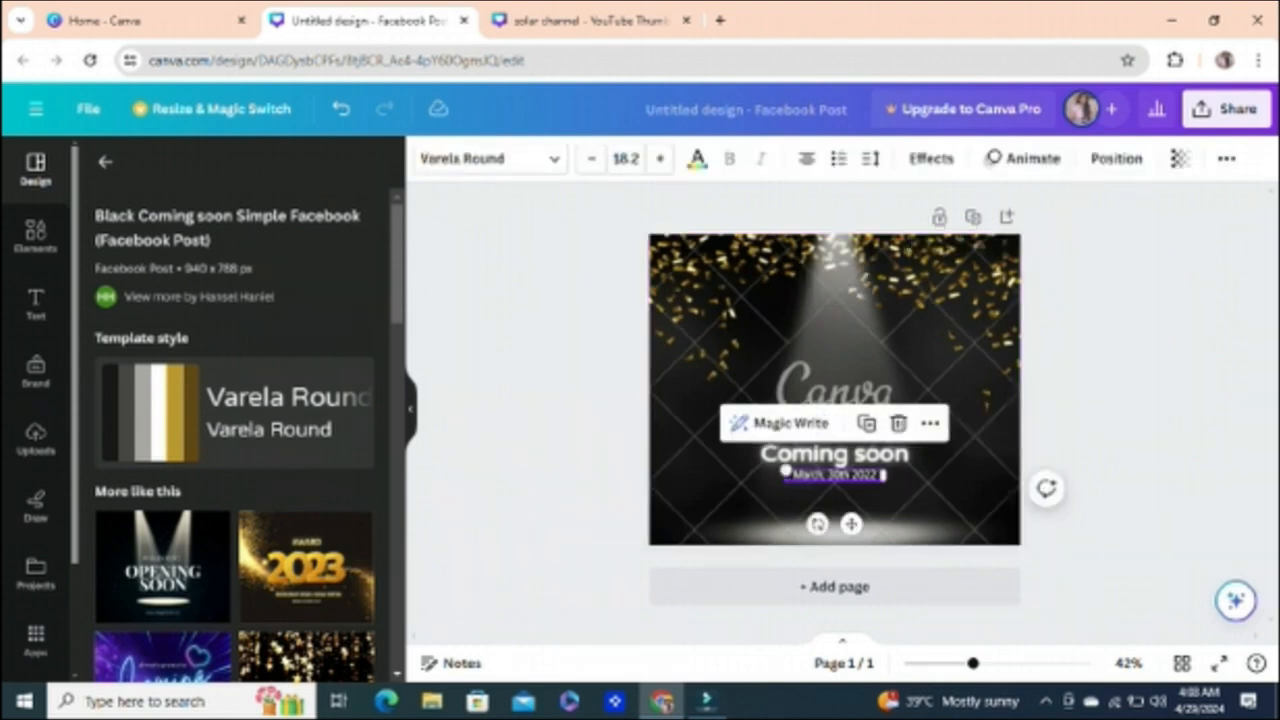
key("Escape")
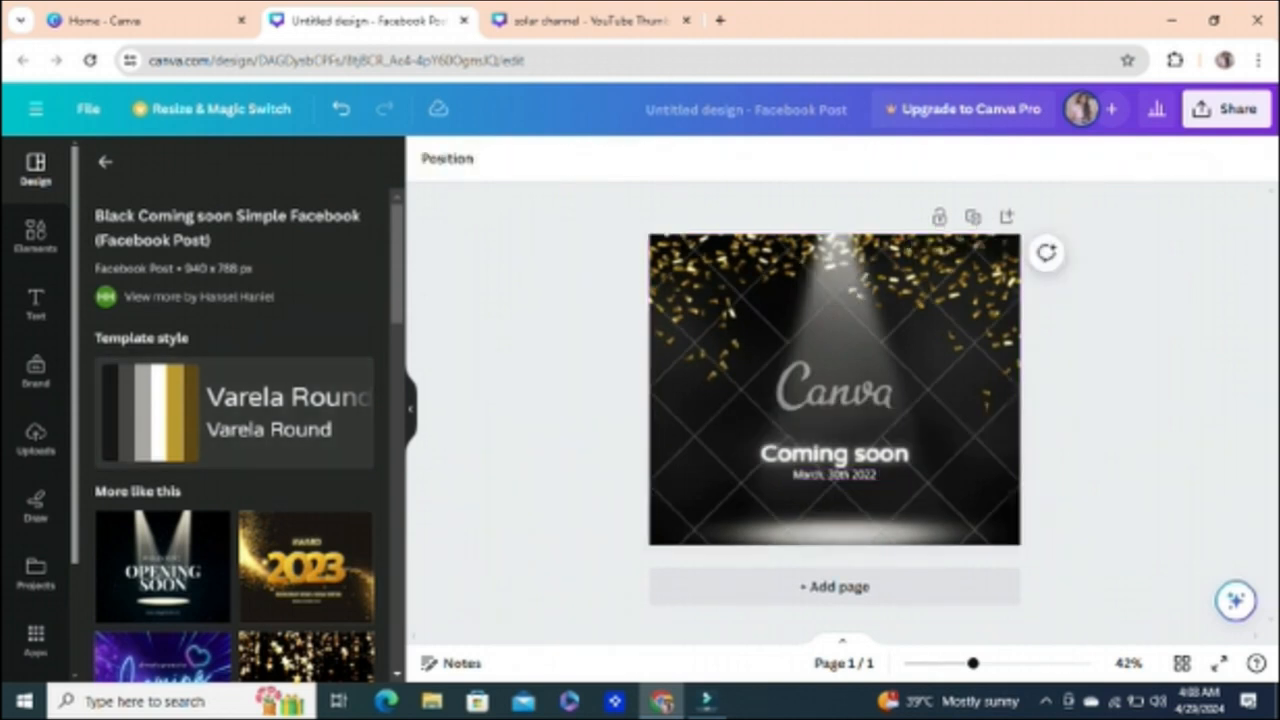
Step: Browse the similar templates and replace the current one with the Black Gold Glitter Award Nominations 2023 Facebook Post template
scroll(234, 420, "down", 3)
scroll(234, 420, "down", 4)
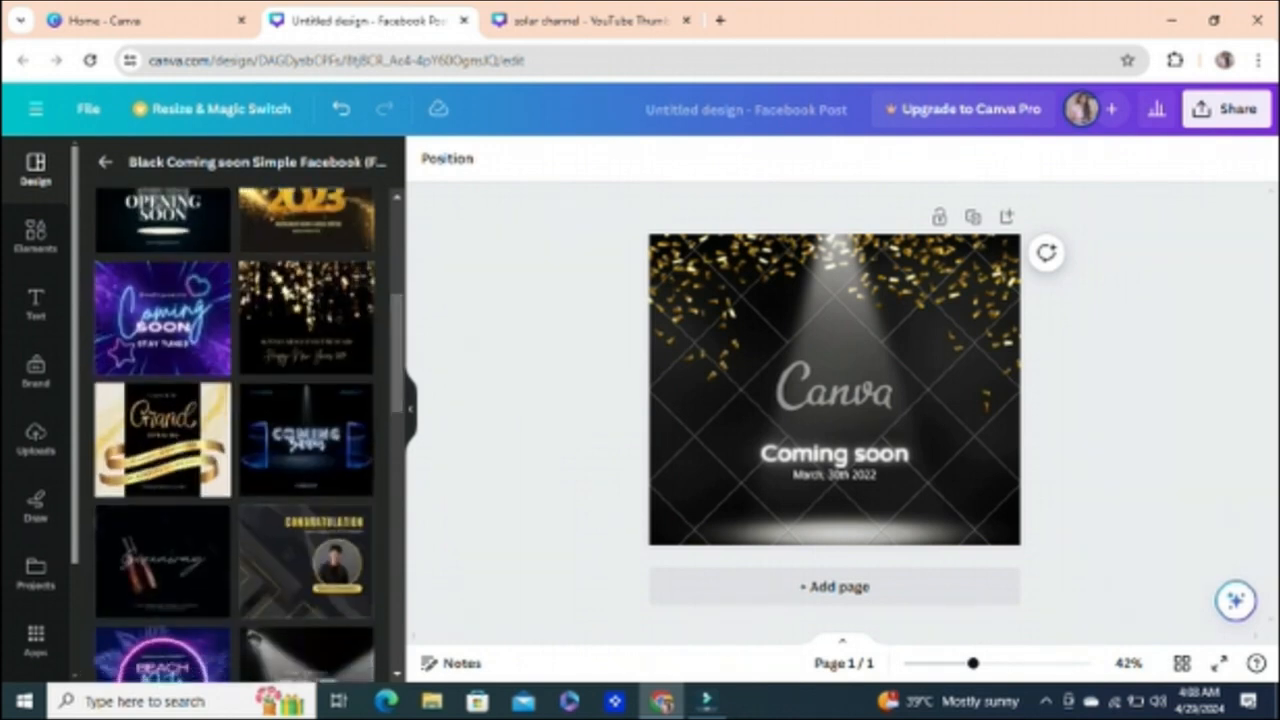
scroll(234, 420, "up", 3)
scroll(234, 420, "up", 1)
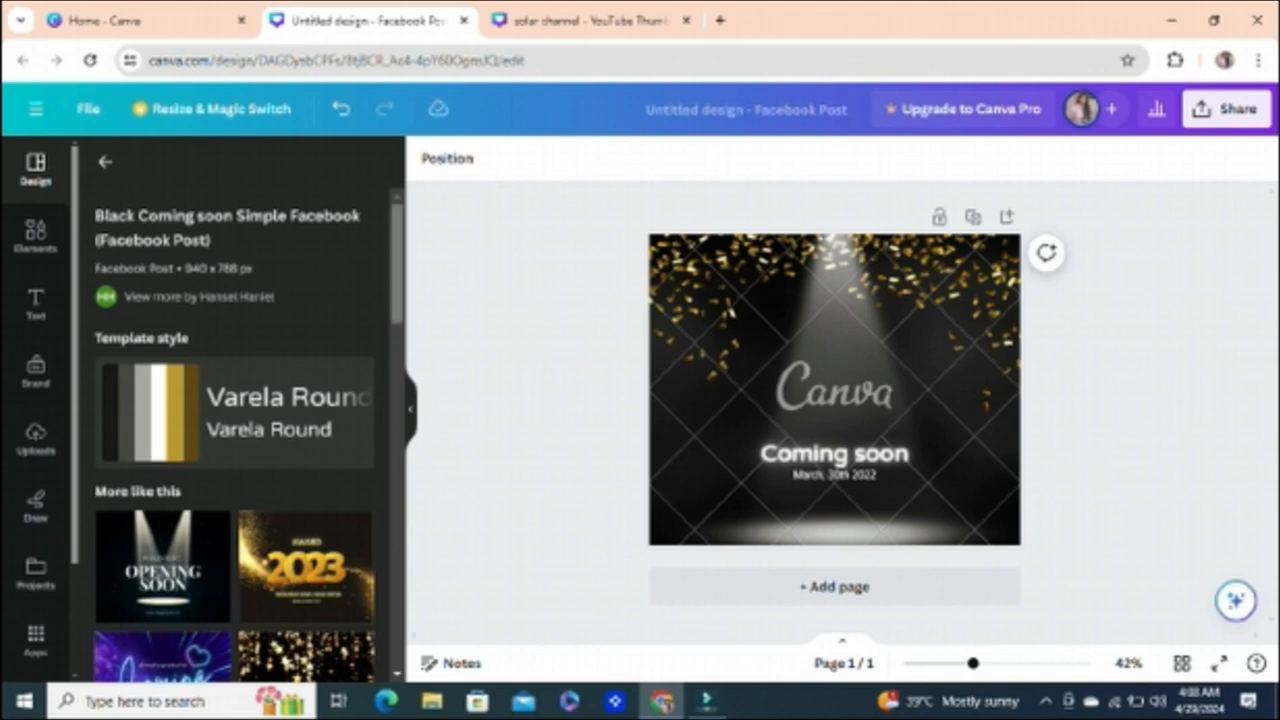
scroll(234, 430, "down", 5)
left_click(306, 340)
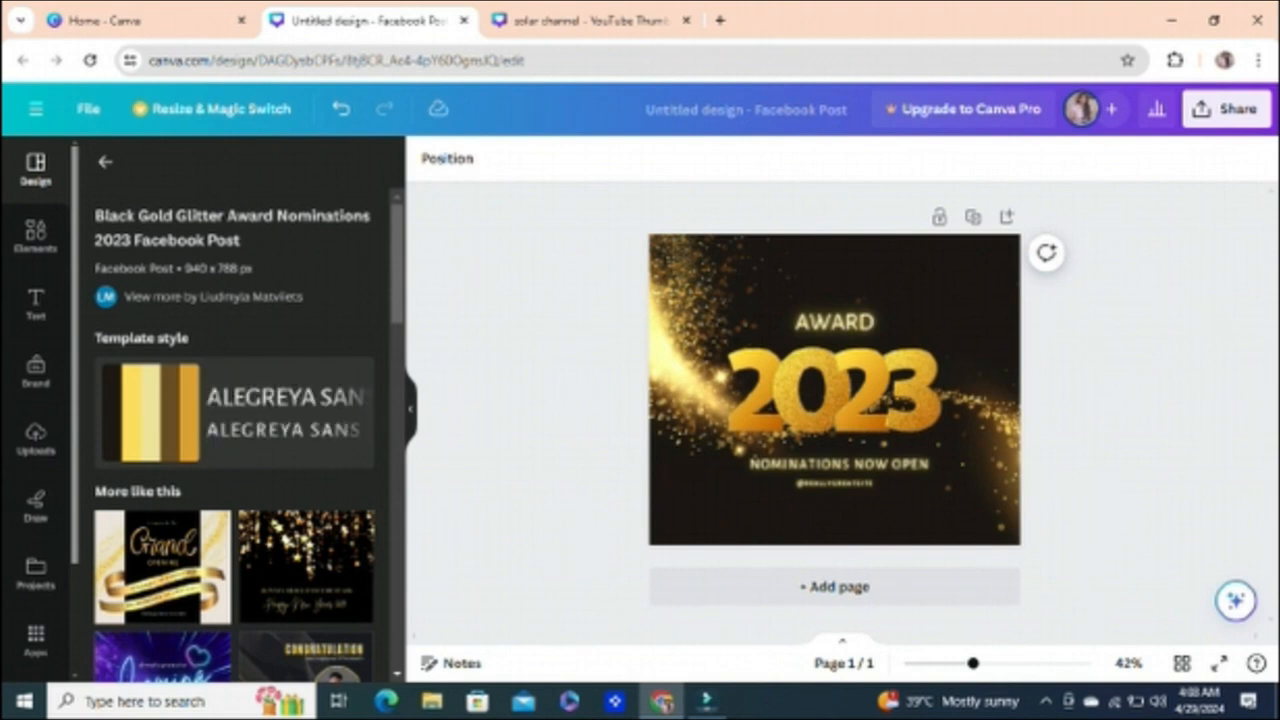
Step: Nudge the gold 2023 graphic slightly down and to the right, and undo the move
left_click(950, 335)
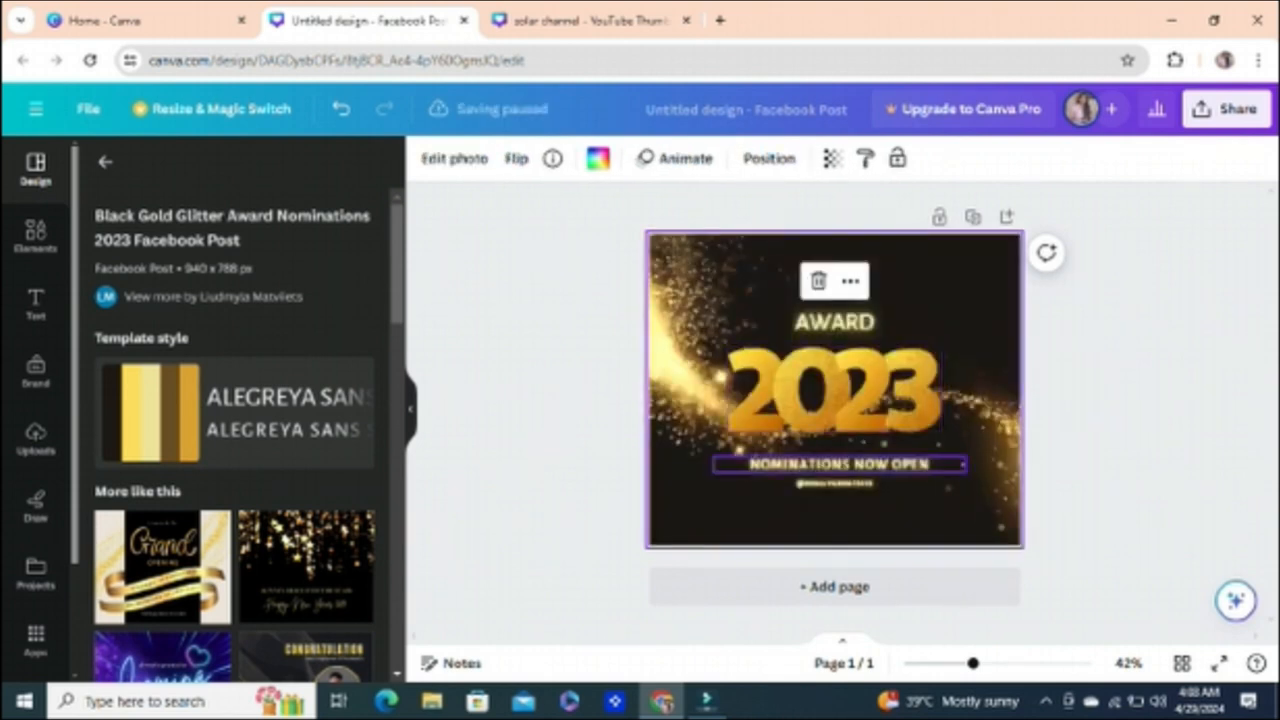
left_click(834, 420)
left_click_drag(834, 476, 839, 483)
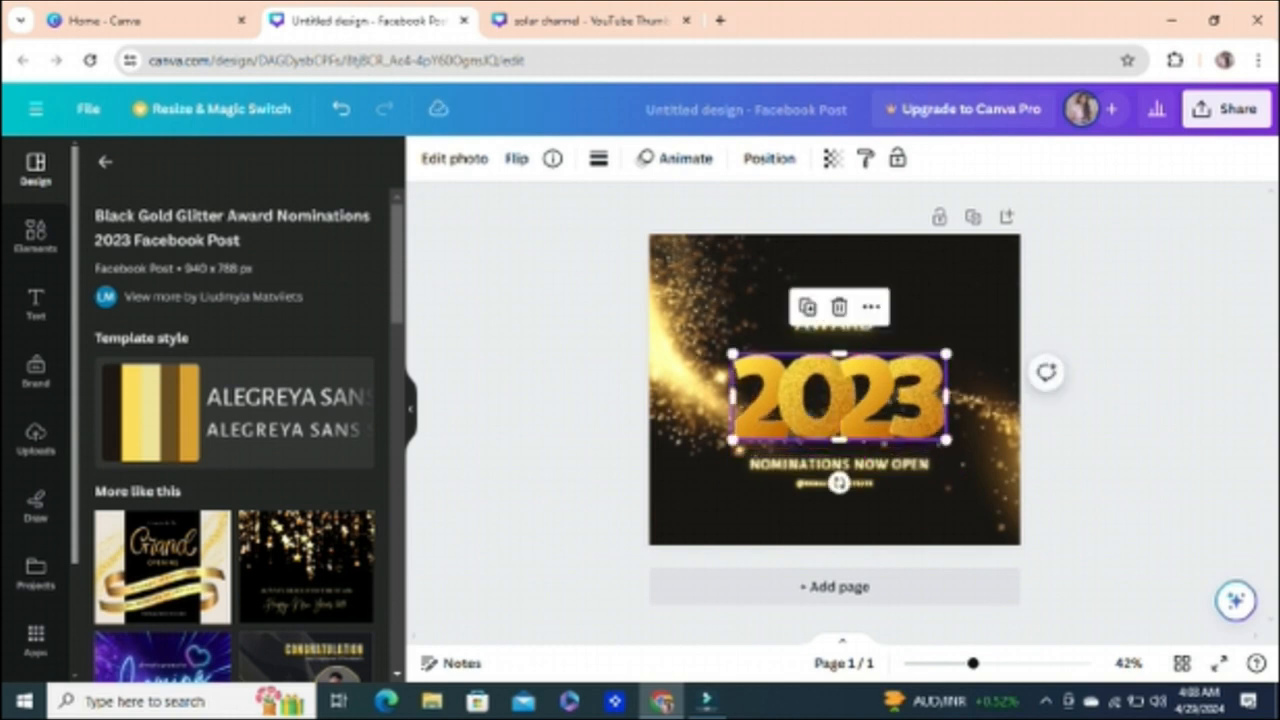
left_click(982, 408)
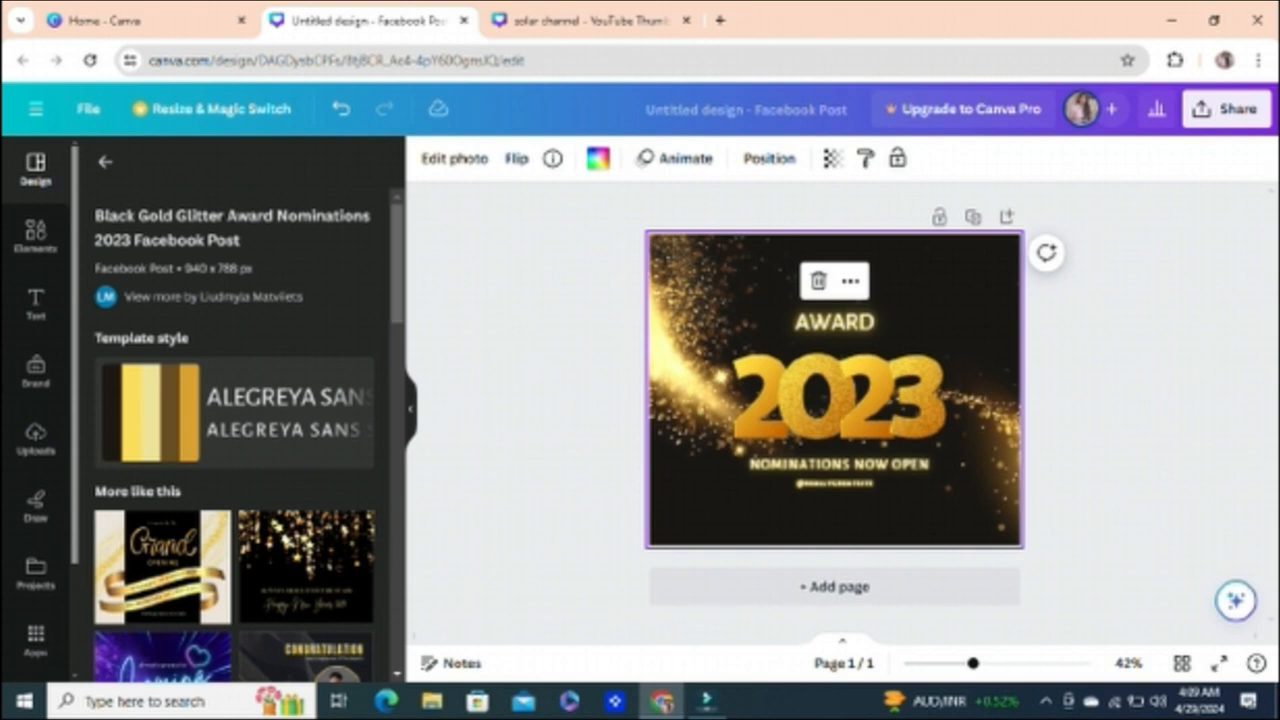
key("ctrl+z")
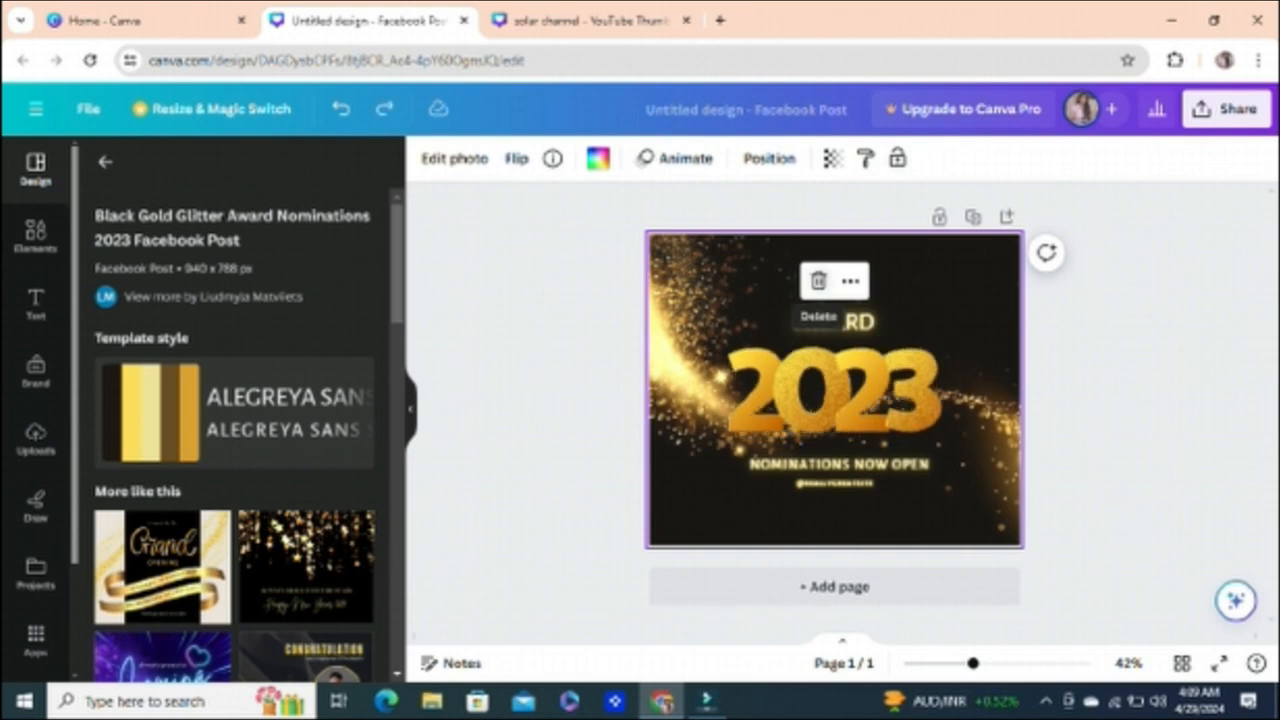
Step: Remove the award texts and the 2023 graphic, leaving only the gold glitter background on the page
key("ctrl+z")
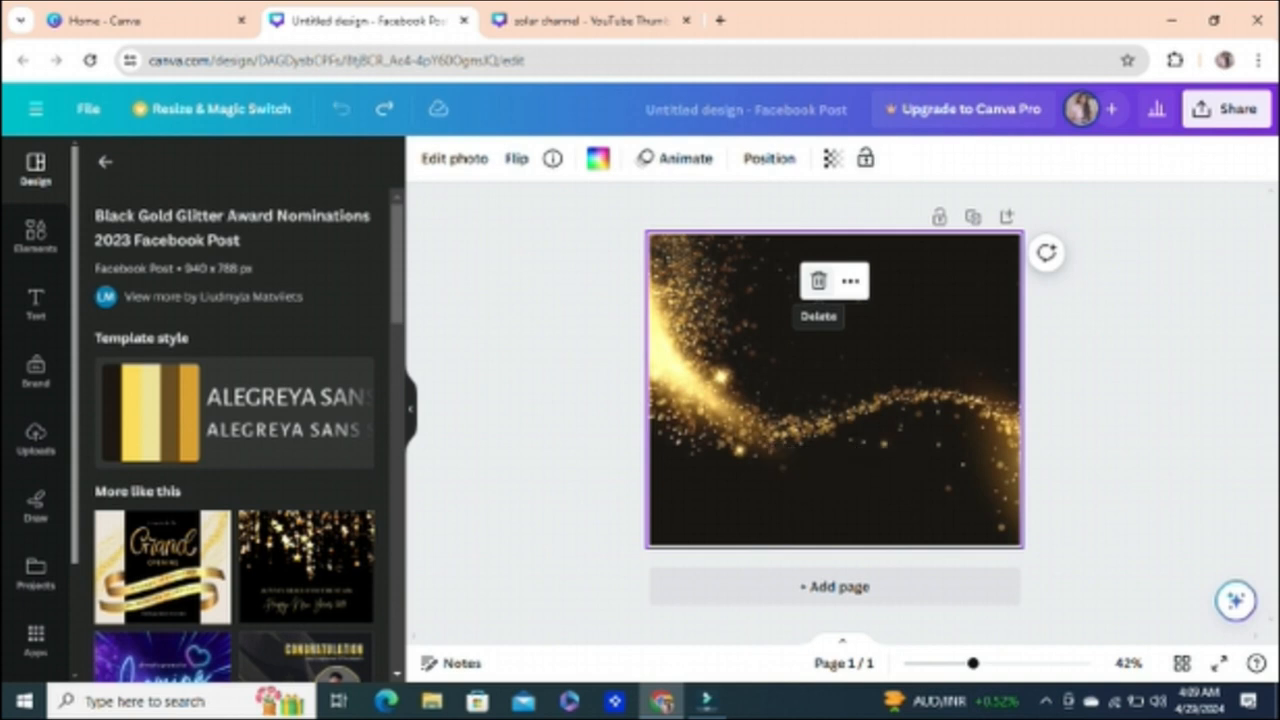
left_click(818, 281)
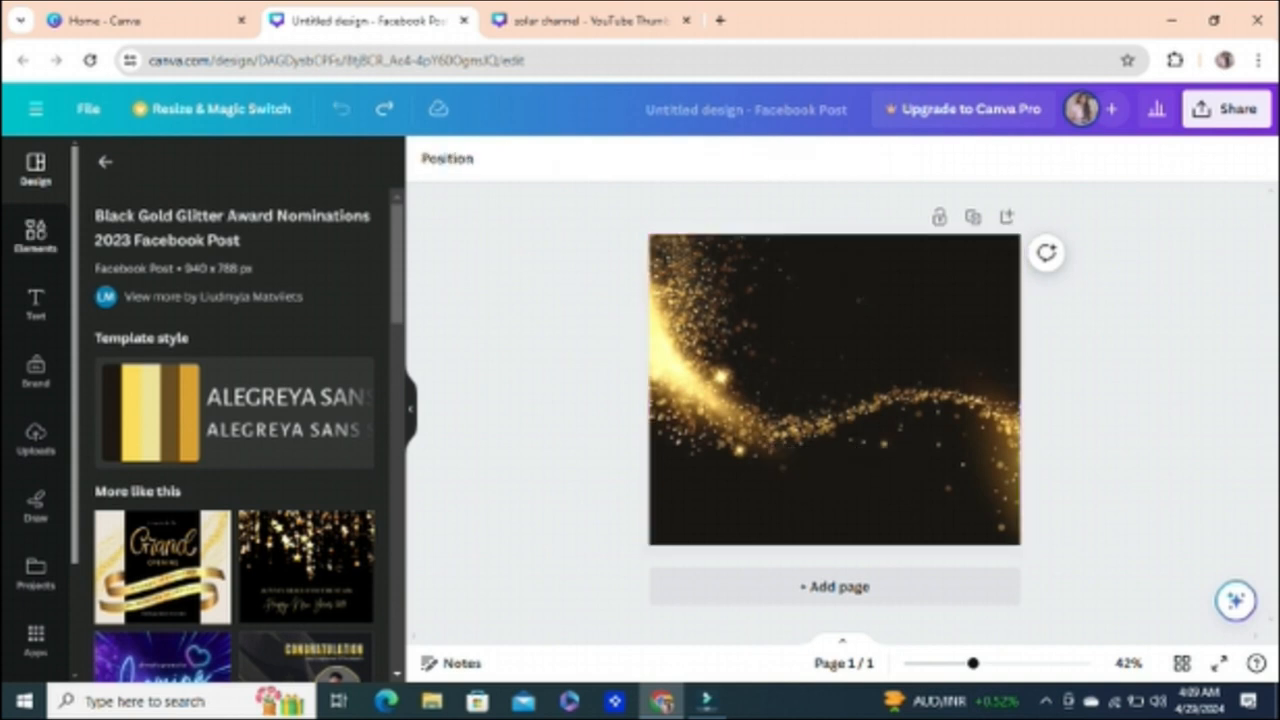
Step: Add the recently used circular frame, place it in the page's lower-left corner and flatten it slightly into an oval
left_click(35, 236)
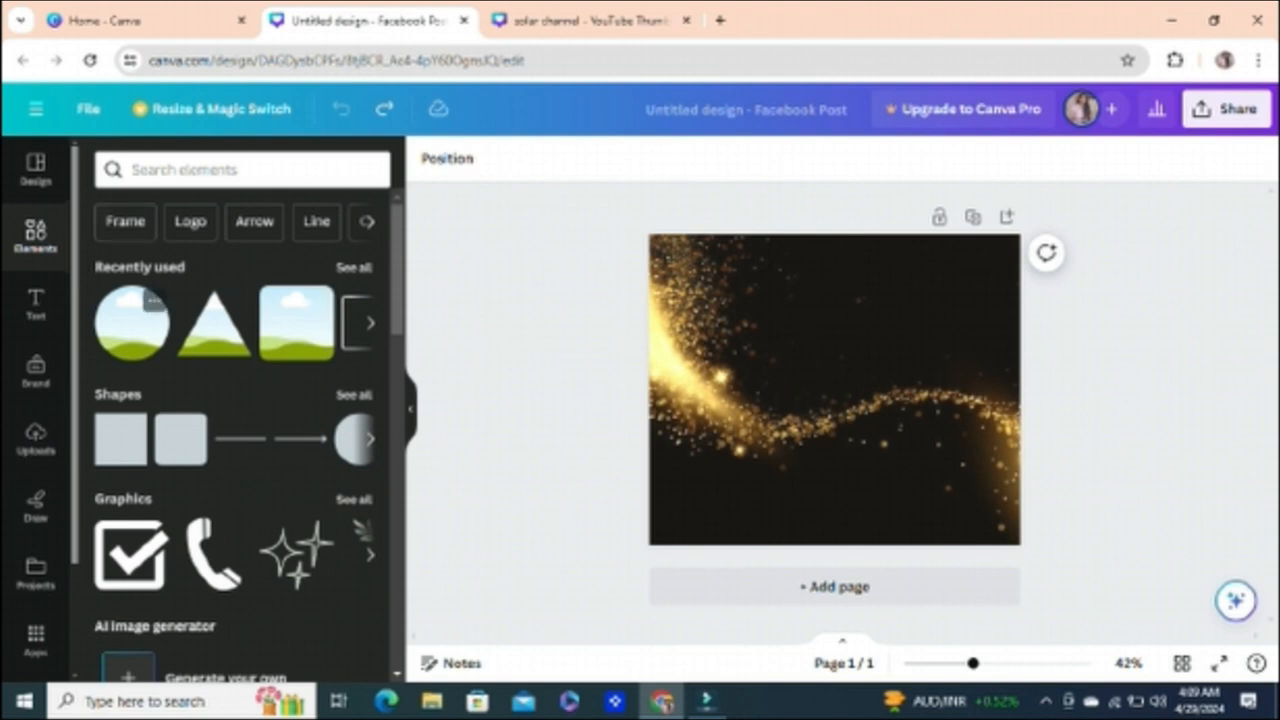
left_click(131, 322)
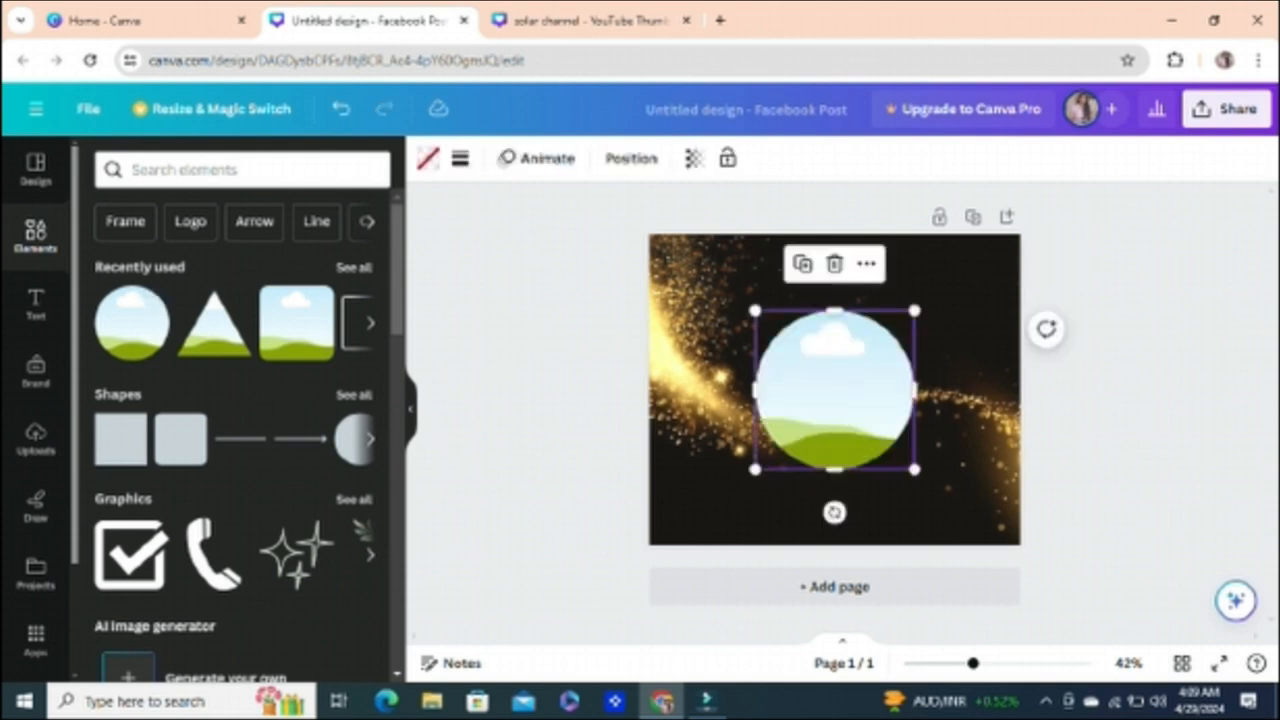
left_click_drag(835, 390, 735, 460)
left_click_drag(735, 381, 735, 406)
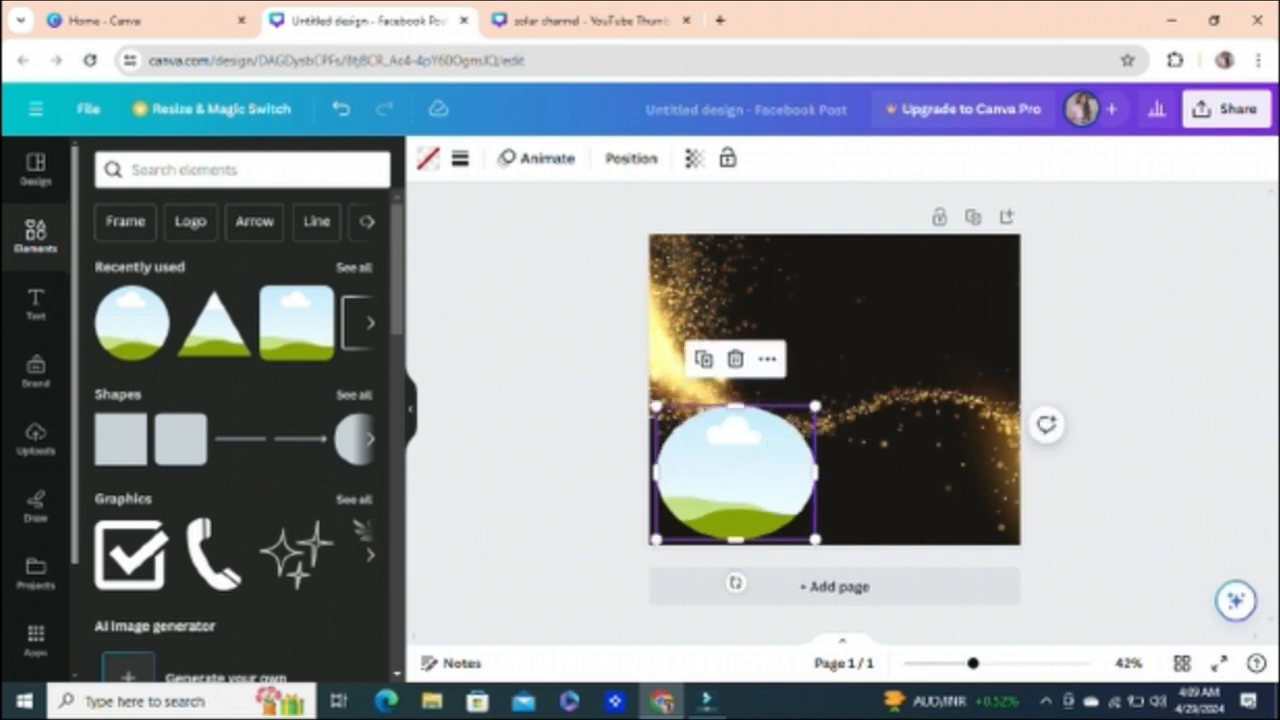
Step: Find the uploaded photo of the woman in a pink top sitting at a keyboard and fill the oval frame with it
left_click(35, 440)
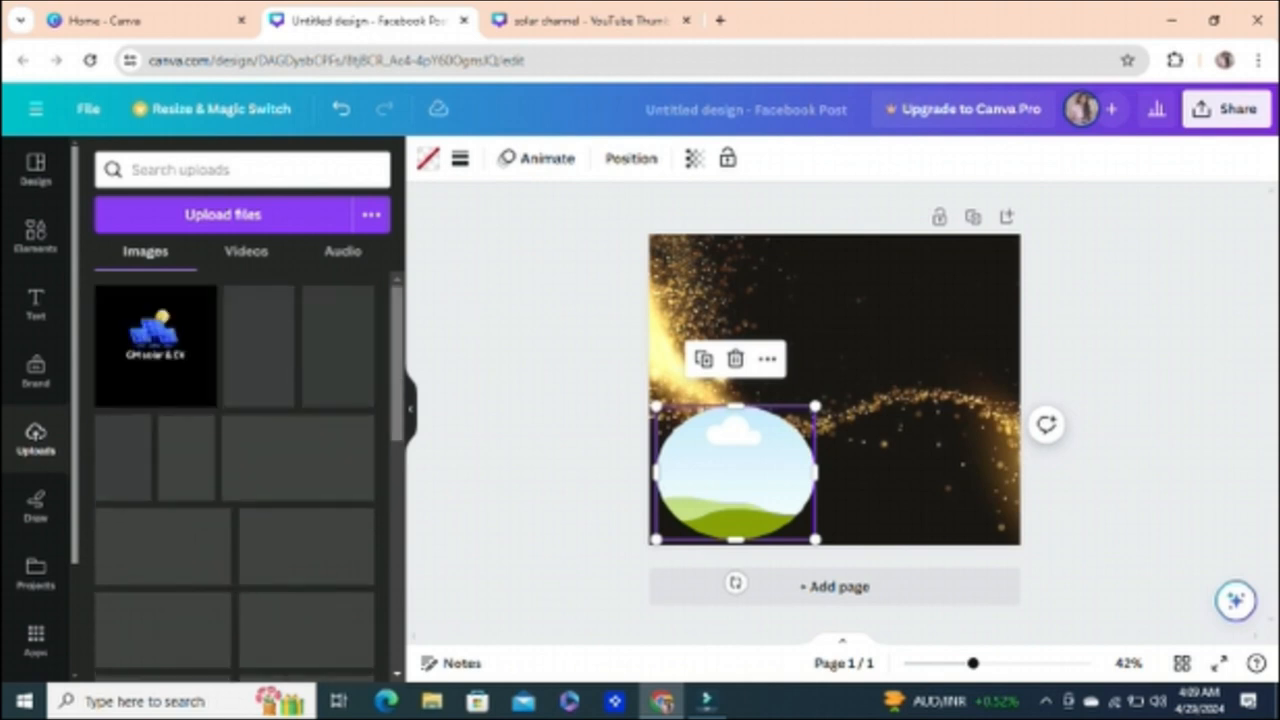
scroll(235, 476, "down", 1)
scroll(235, 476, "down", 10)
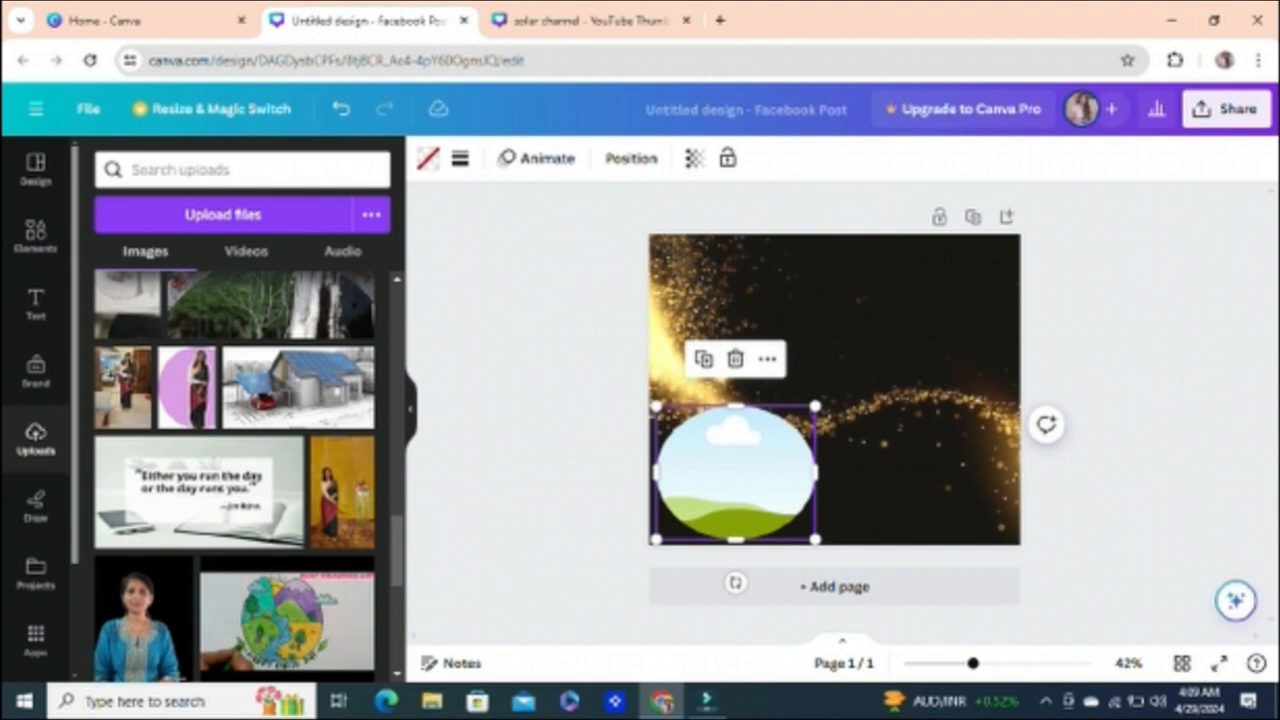
scroll(234, 478, "down", 5)
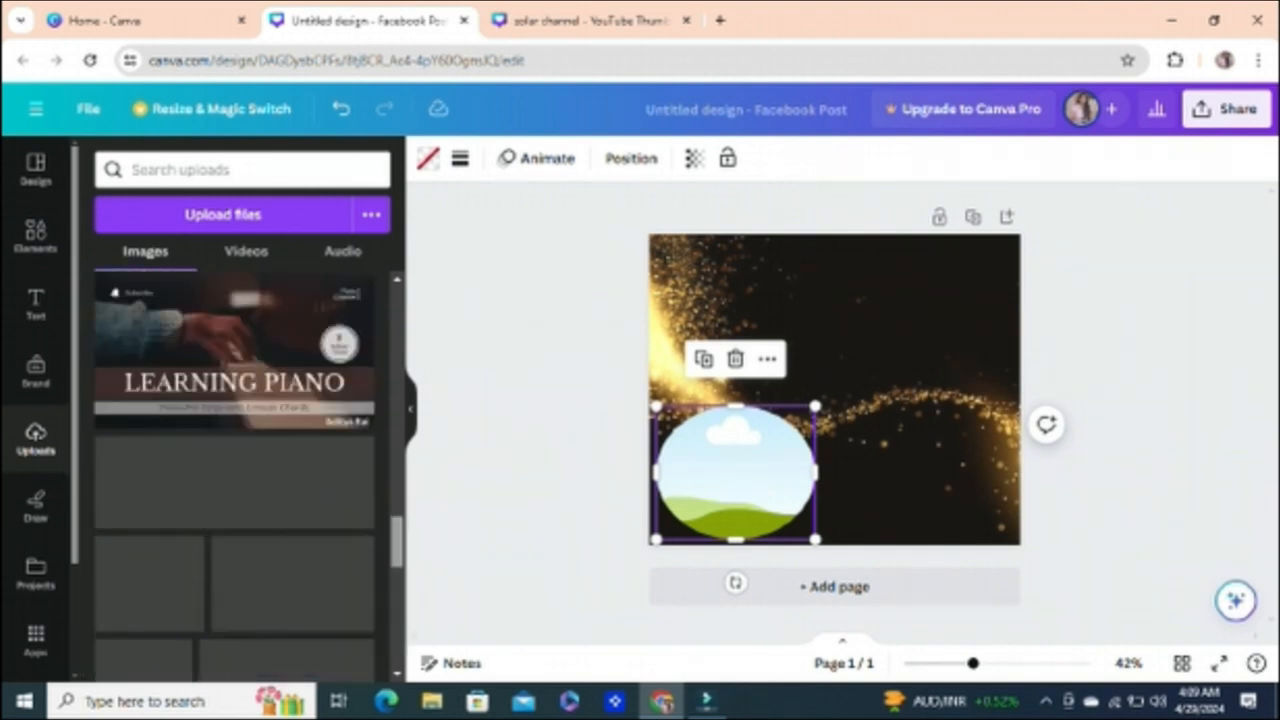
scroll(234, 478, "up", 2)
scroll(234, 478, "down", 1)
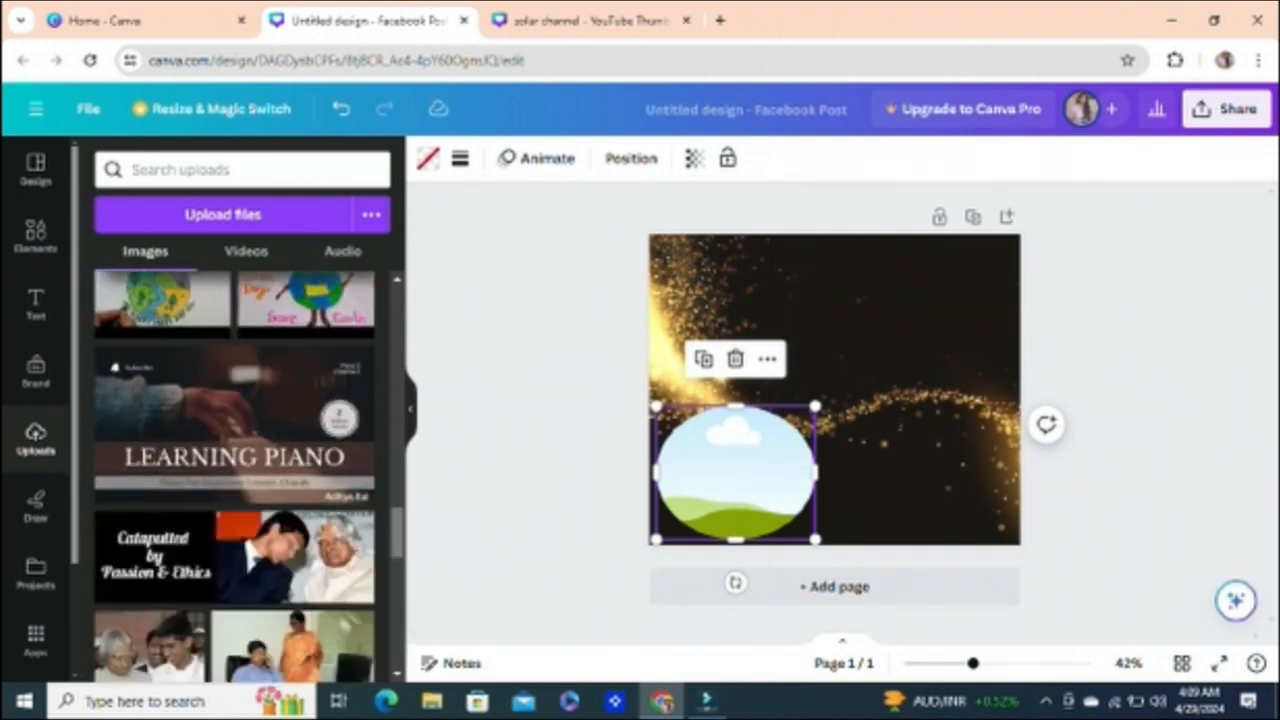
scroll(234, 478, "down", 10)
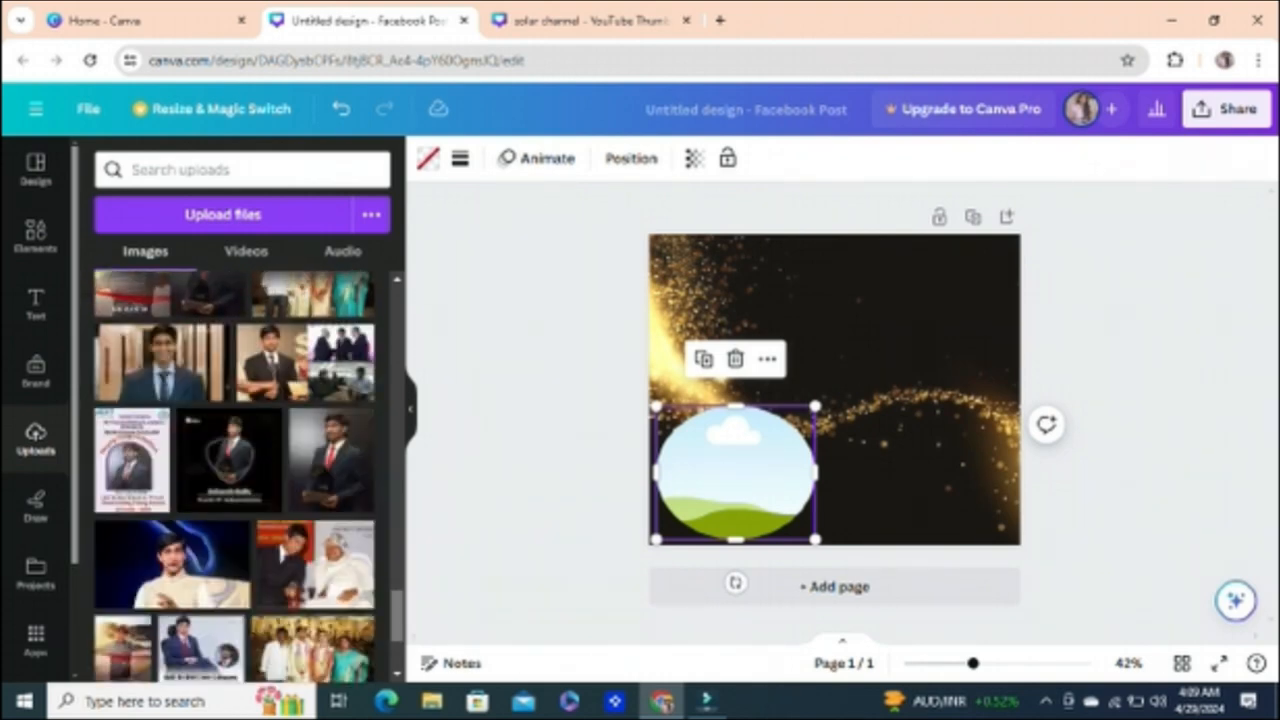
scroll(234, 478, "down", 3)
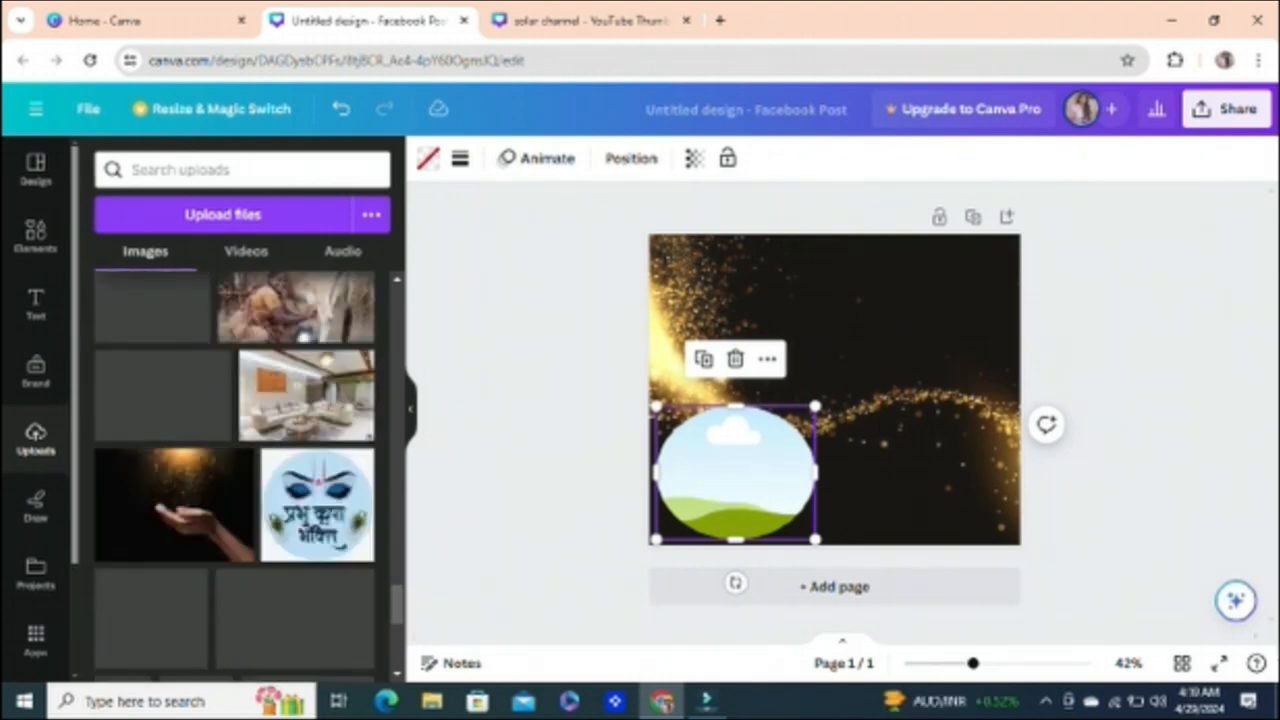
scroll(234, 478, "down", 5)
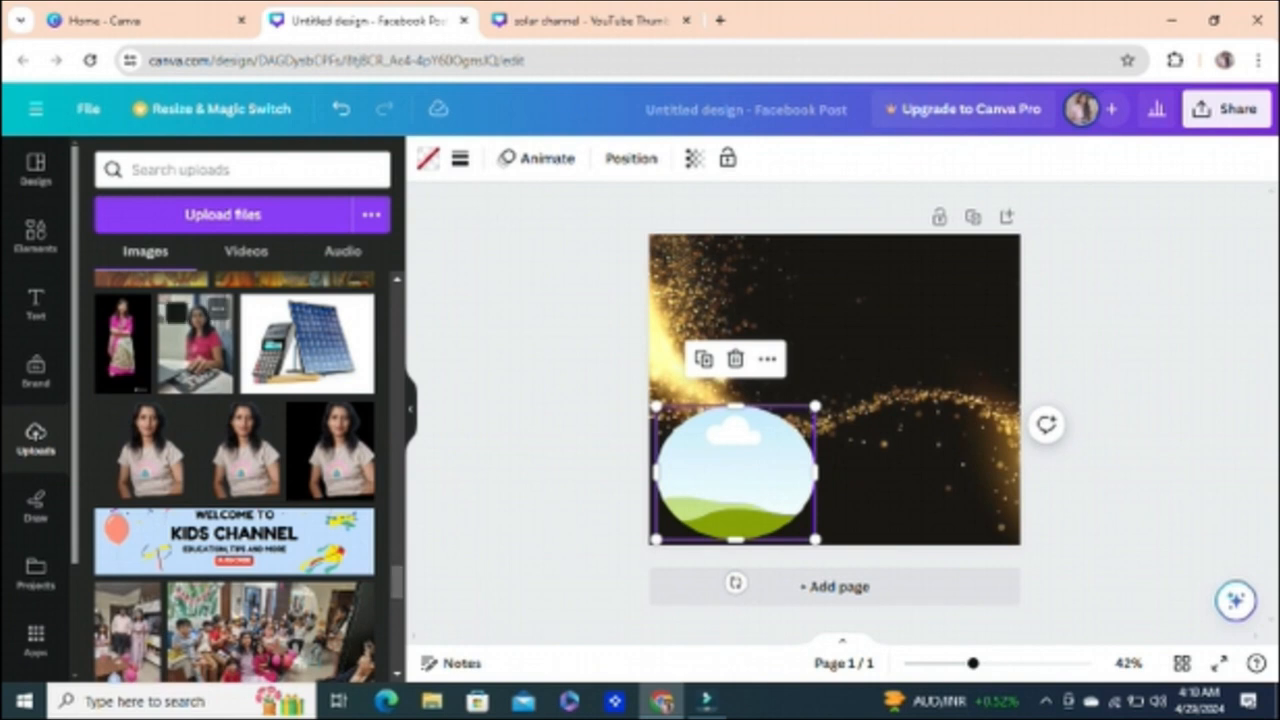
left_click_drag(195, 343, 735, 472)
left_click(560, 450)
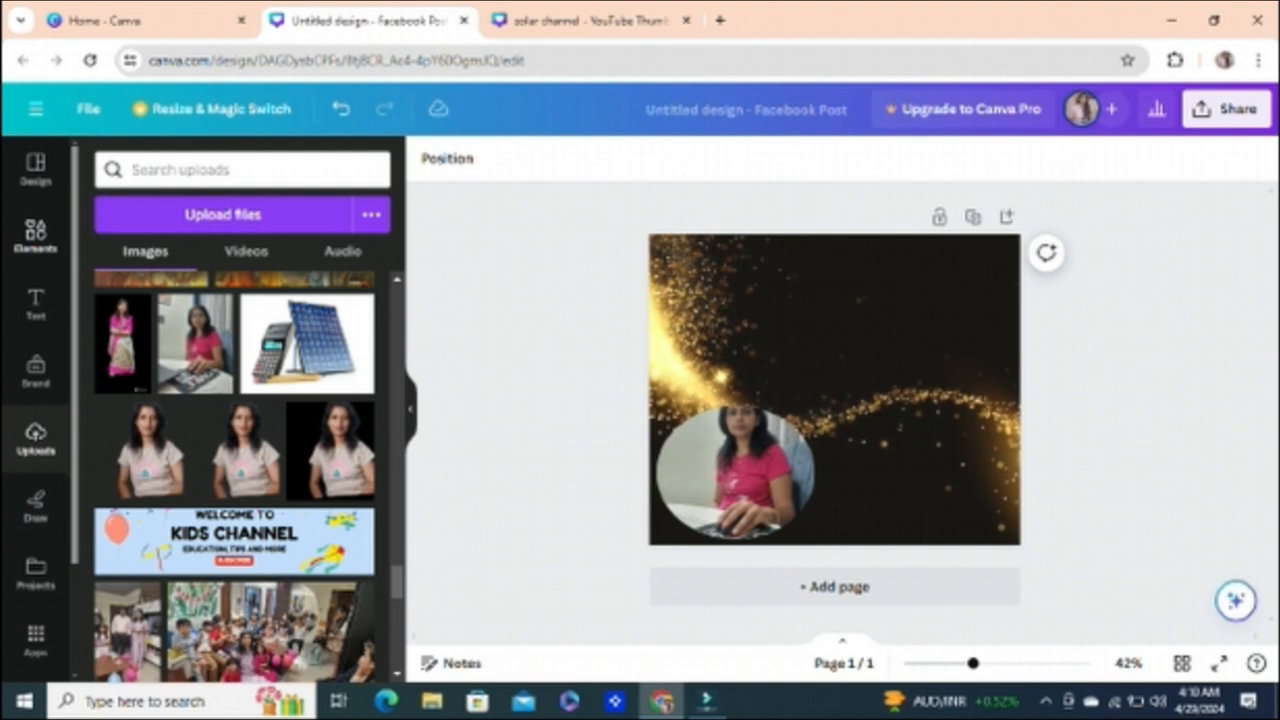
Step: Search the elements for "thank you for watching" and add the free green and yellow THANK YOU cloud sticker to the page
left_click(35, 237)
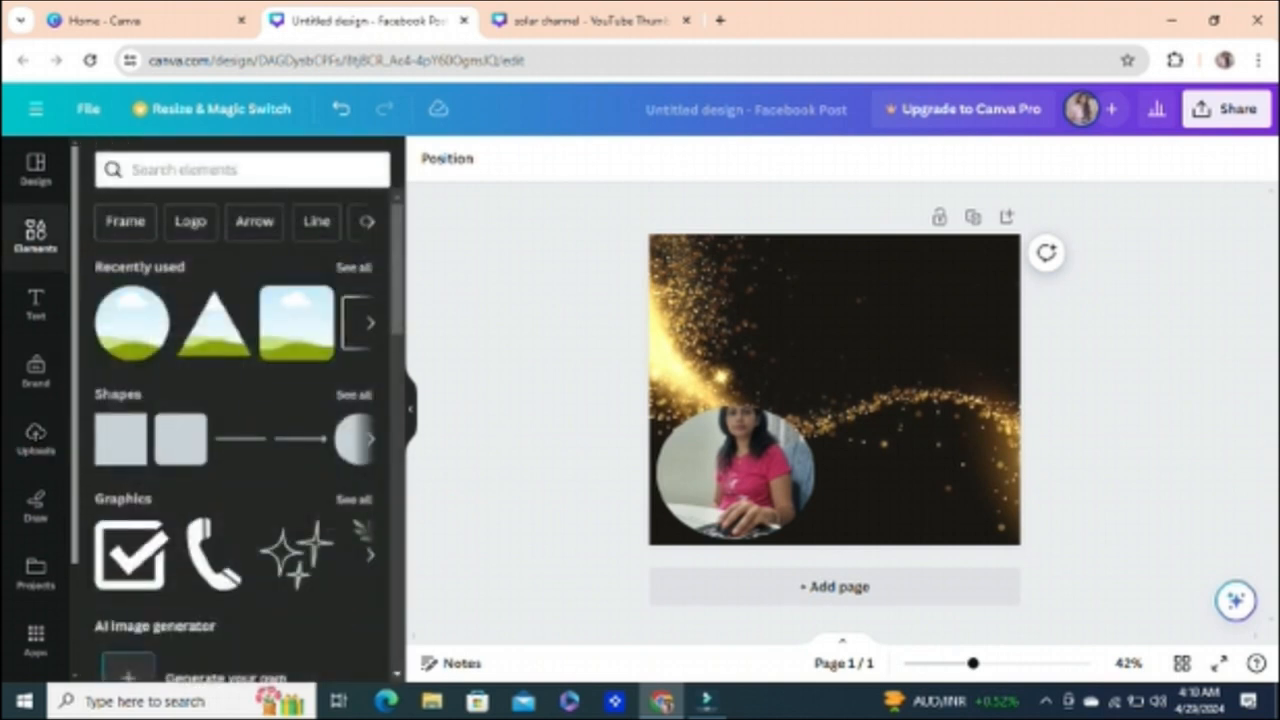
left_click(200, 170)
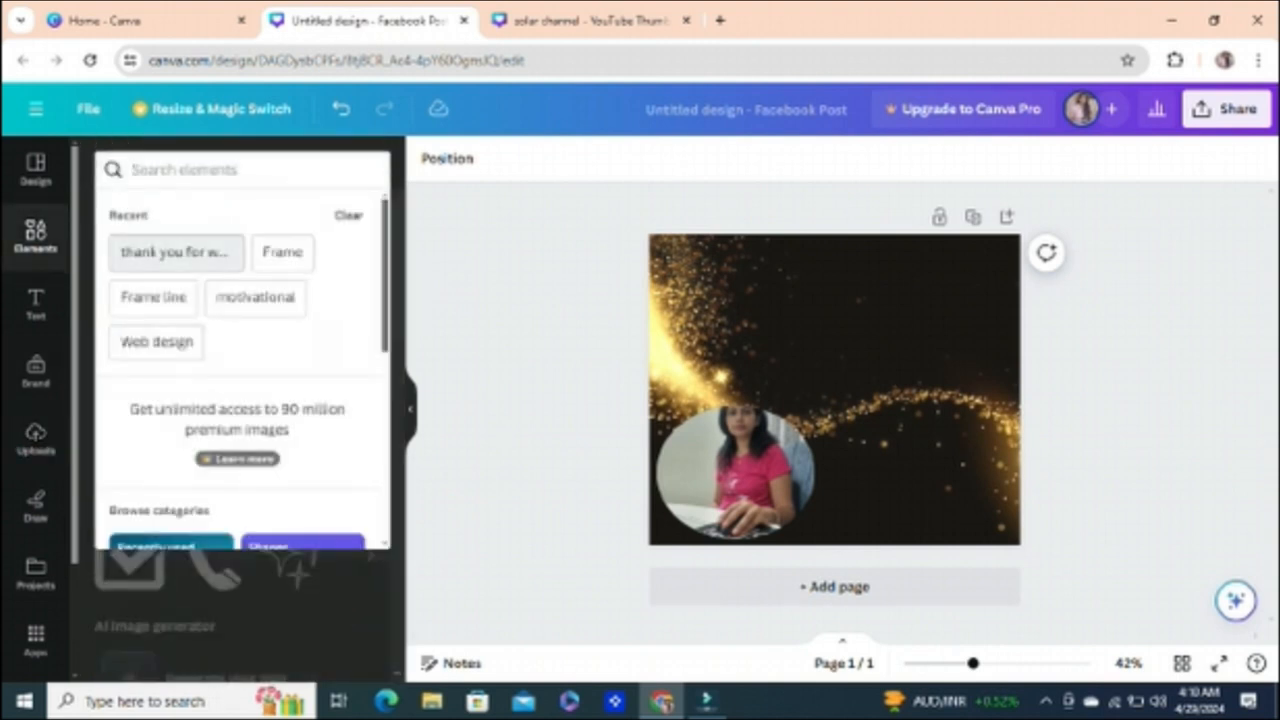
left_click(176, 251)
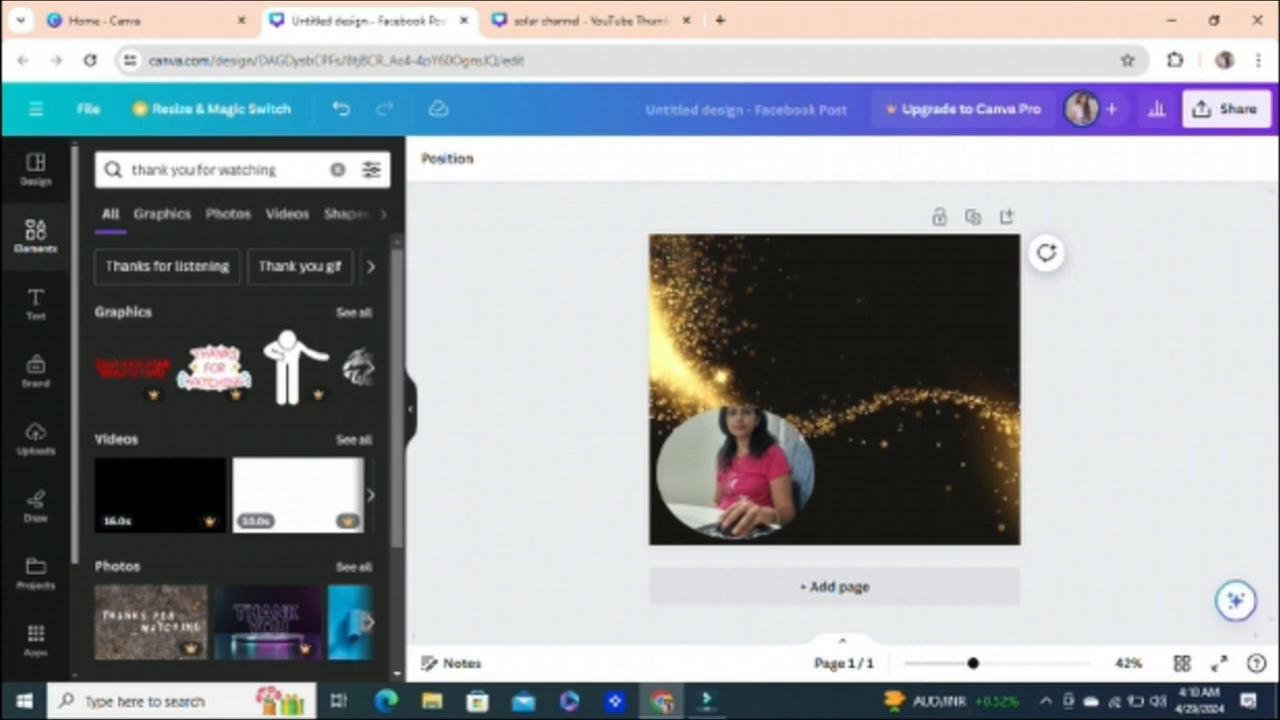
left_click(370, 368)
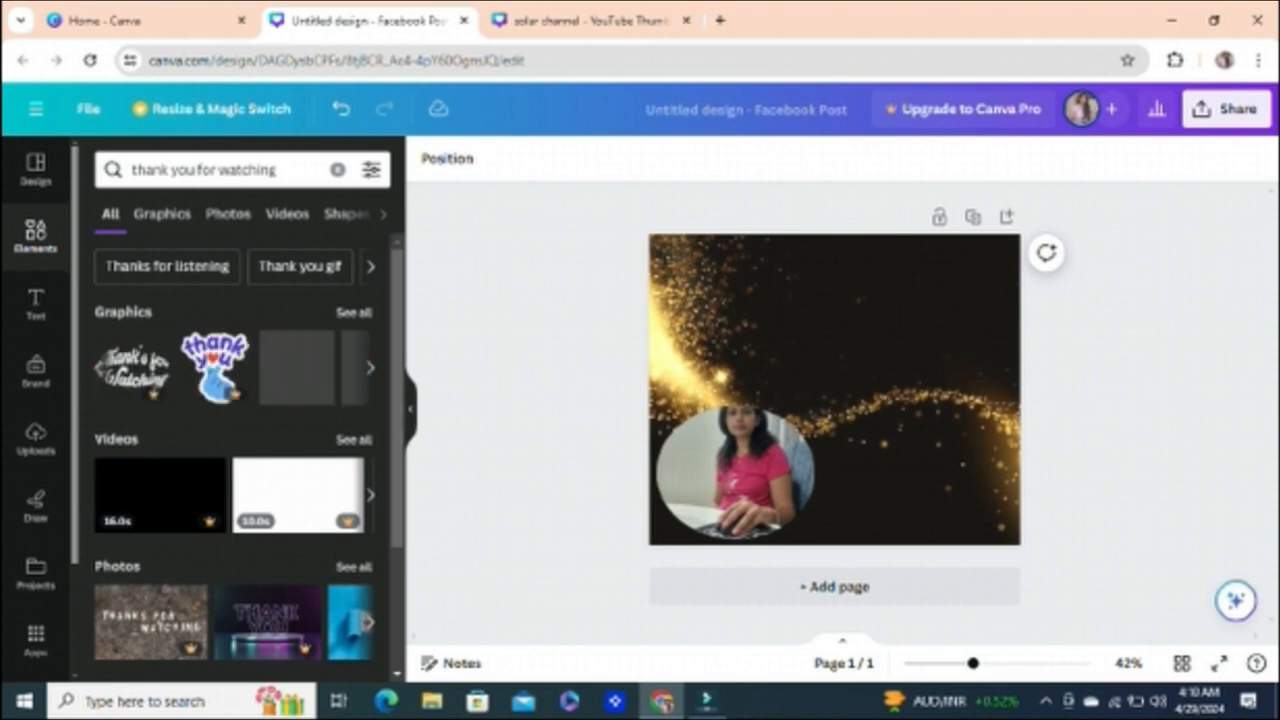
left_click(370, 368)
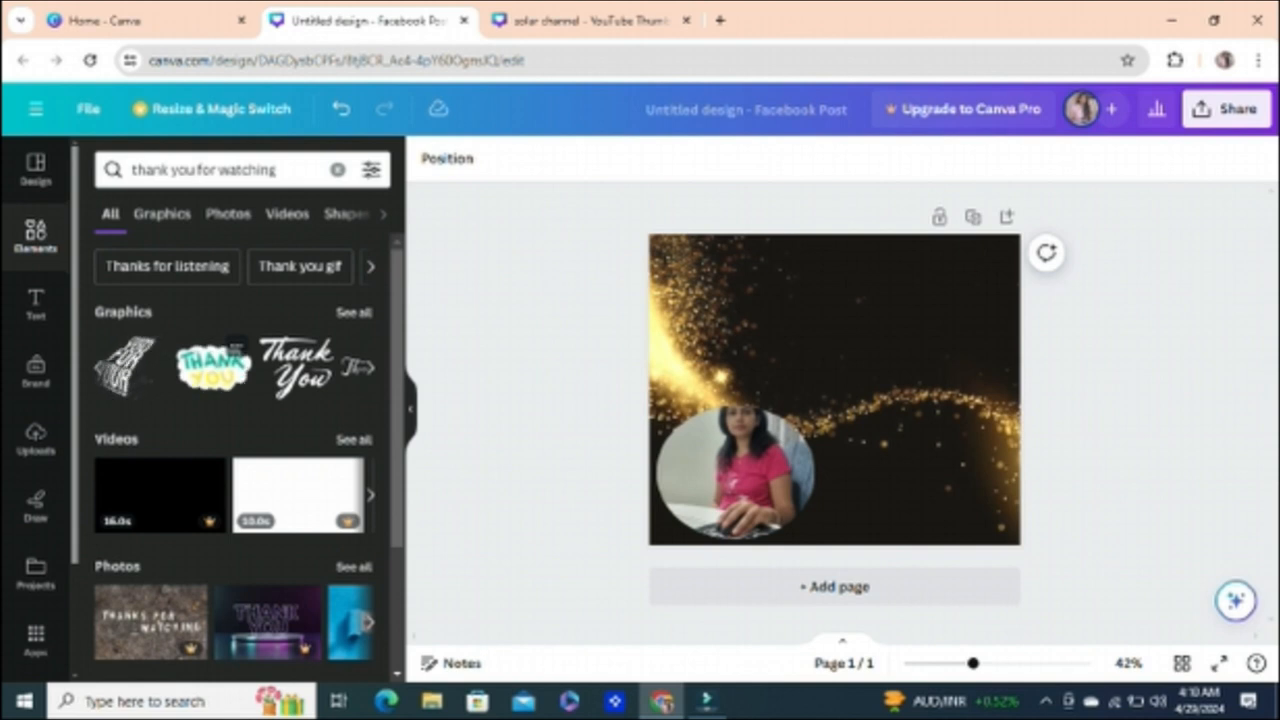
left_click(214, 368)
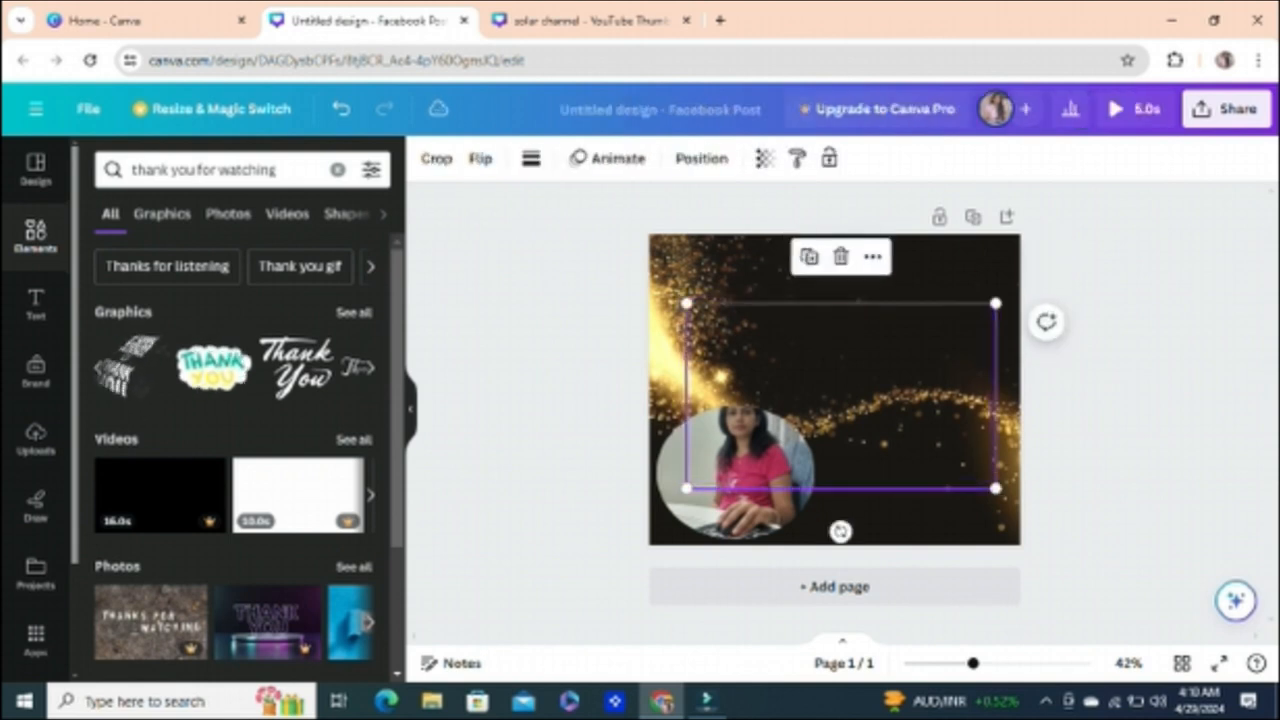
key("Delete")
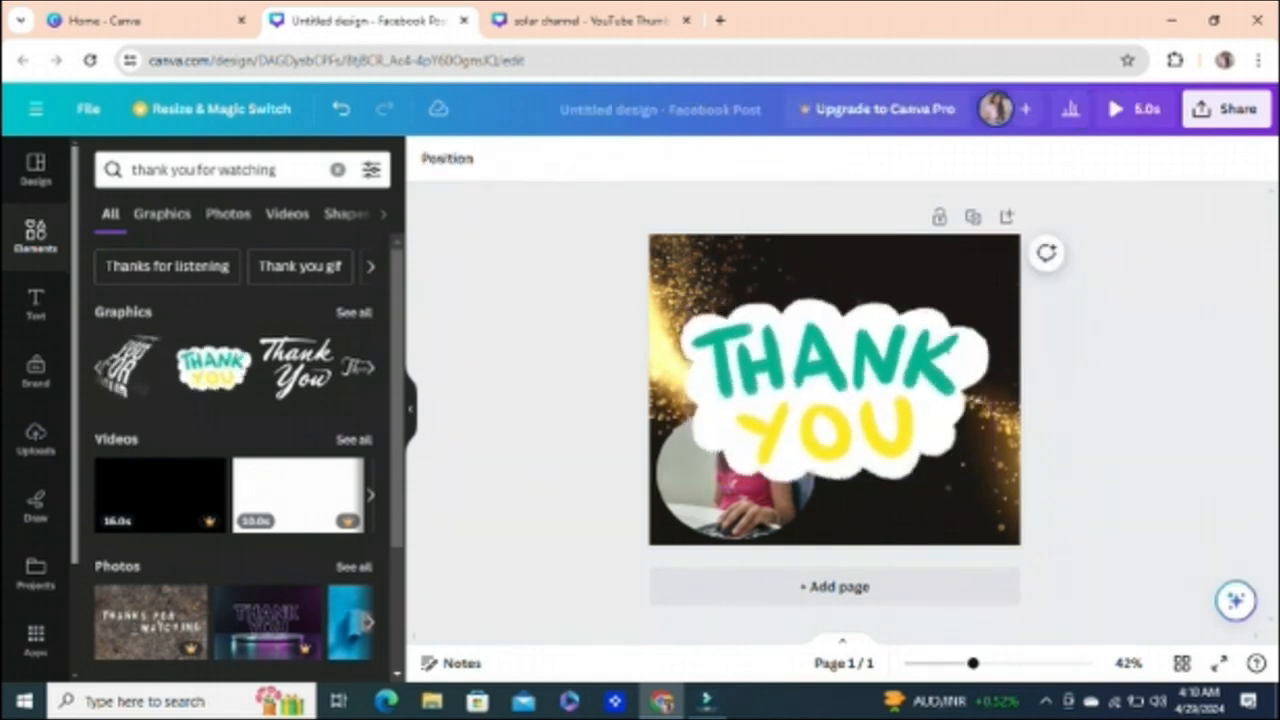
Step: Shrink the THANK YOU sticker and position it in the upper-right part of the page, clear of the photo
left_click_drag(835, 390, 848, 325)
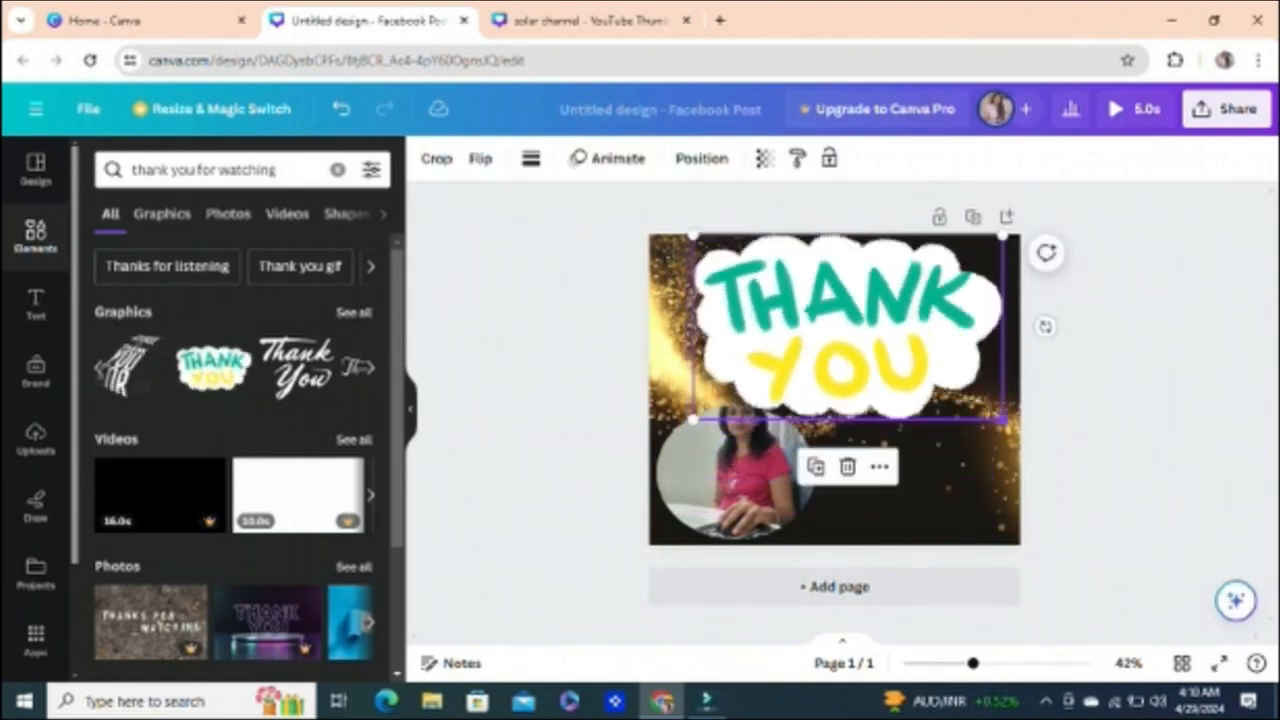
left_click_drag(1002, 419, 931, 377)
left_click_drag(812, 306, 890, 337)
left_click(889, 451)
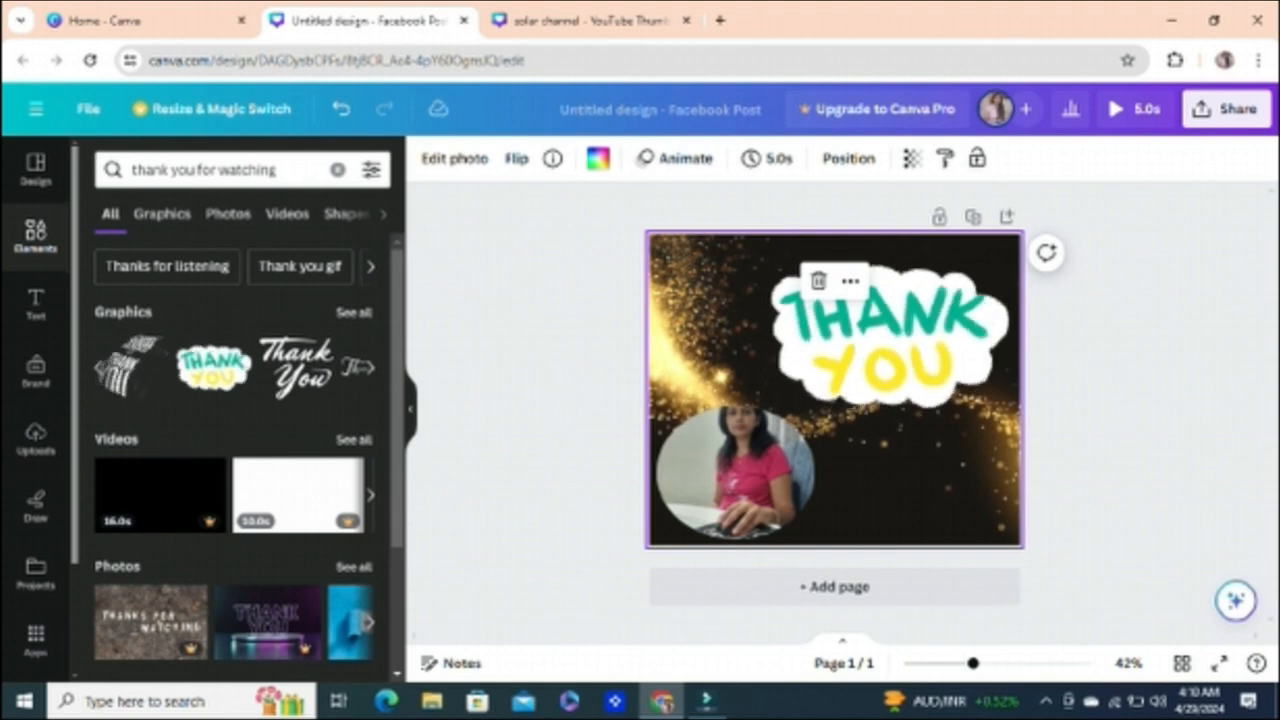
key("Escape")
Step: View the sharing options and the download settings for the thank-you Facebook post
left_click(1226, 109)
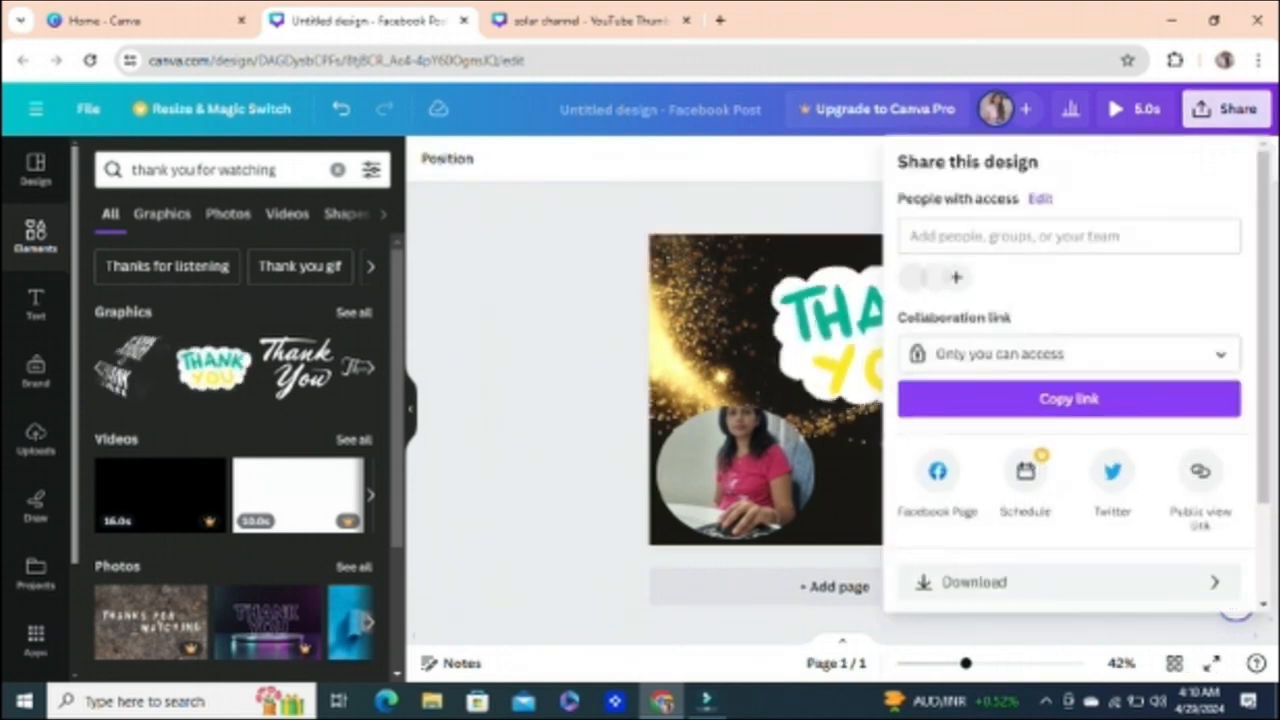
left_click(974, 582)
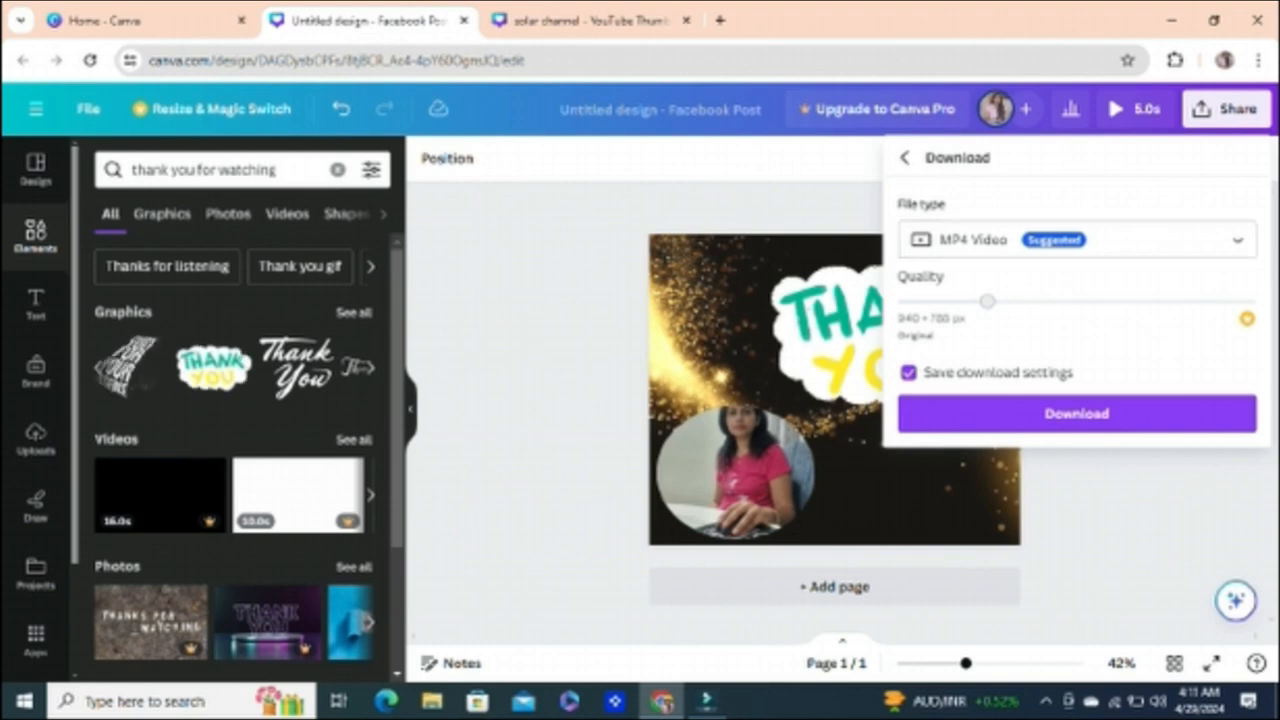
left_click(540, 300)
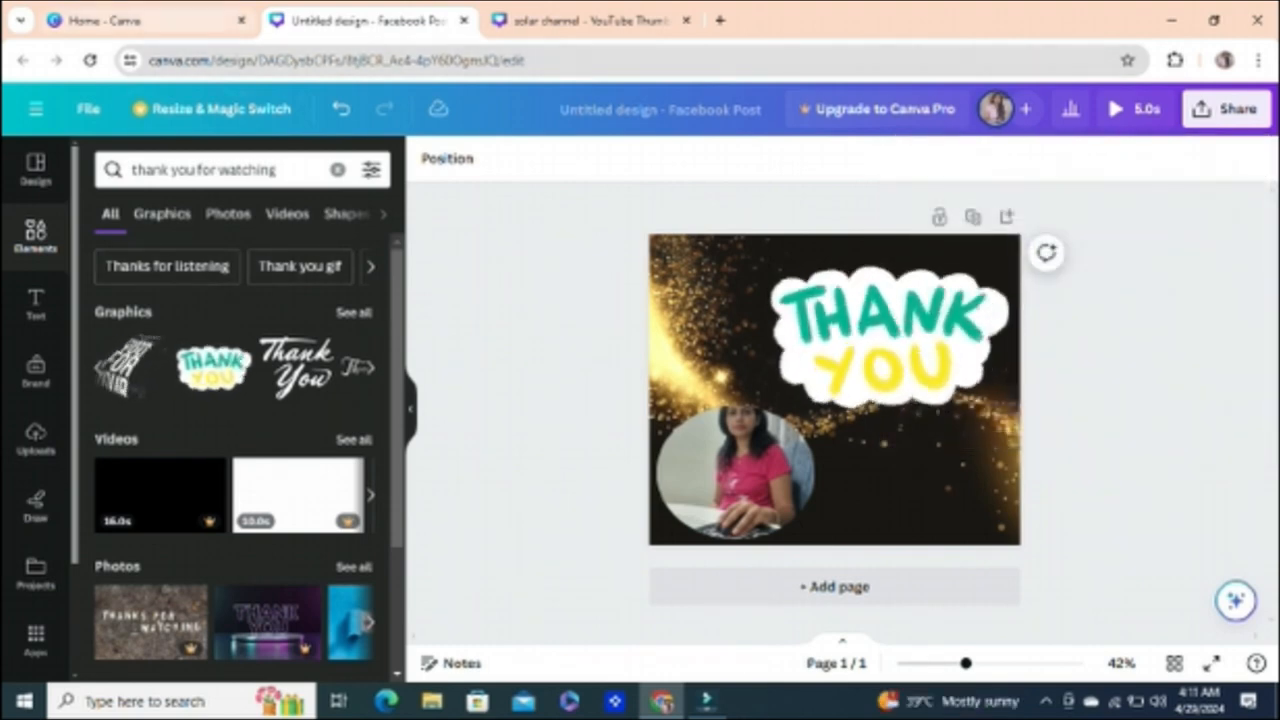
Step: Return to the Canva home page and create a new blank Logo design of 500 × 500 px
left_click(140, 20)
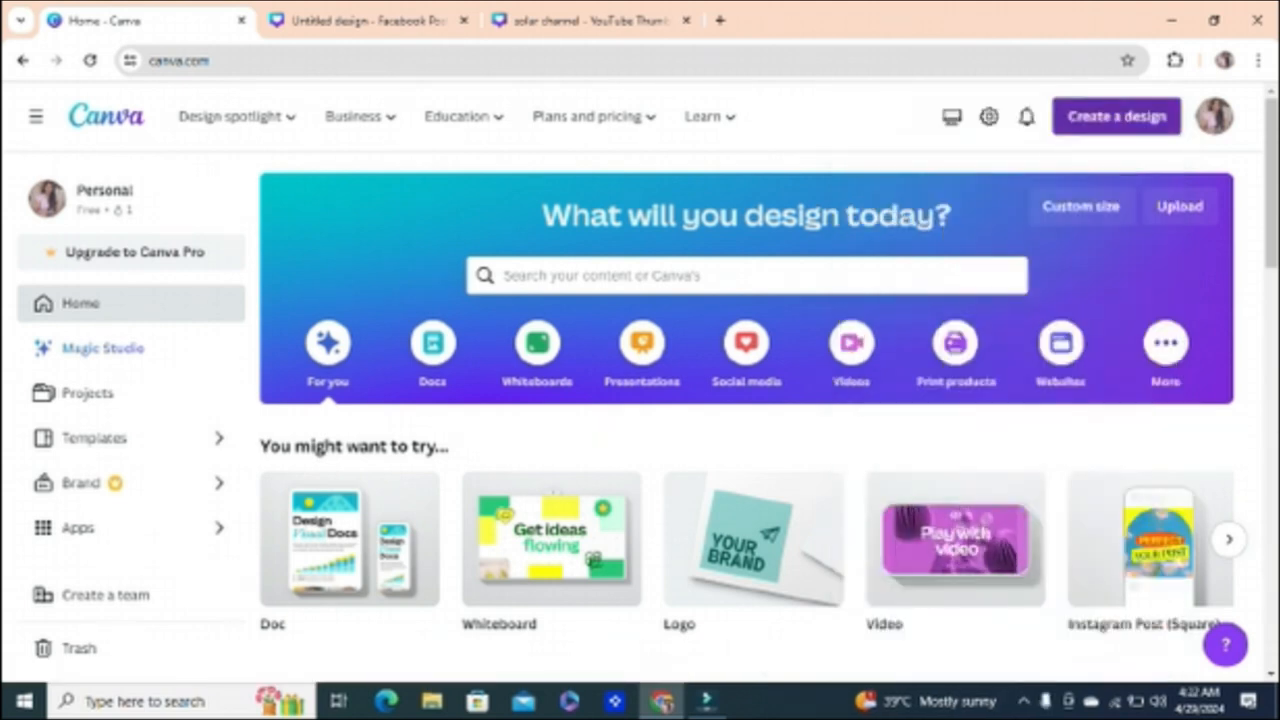
left_click(1117, 114)
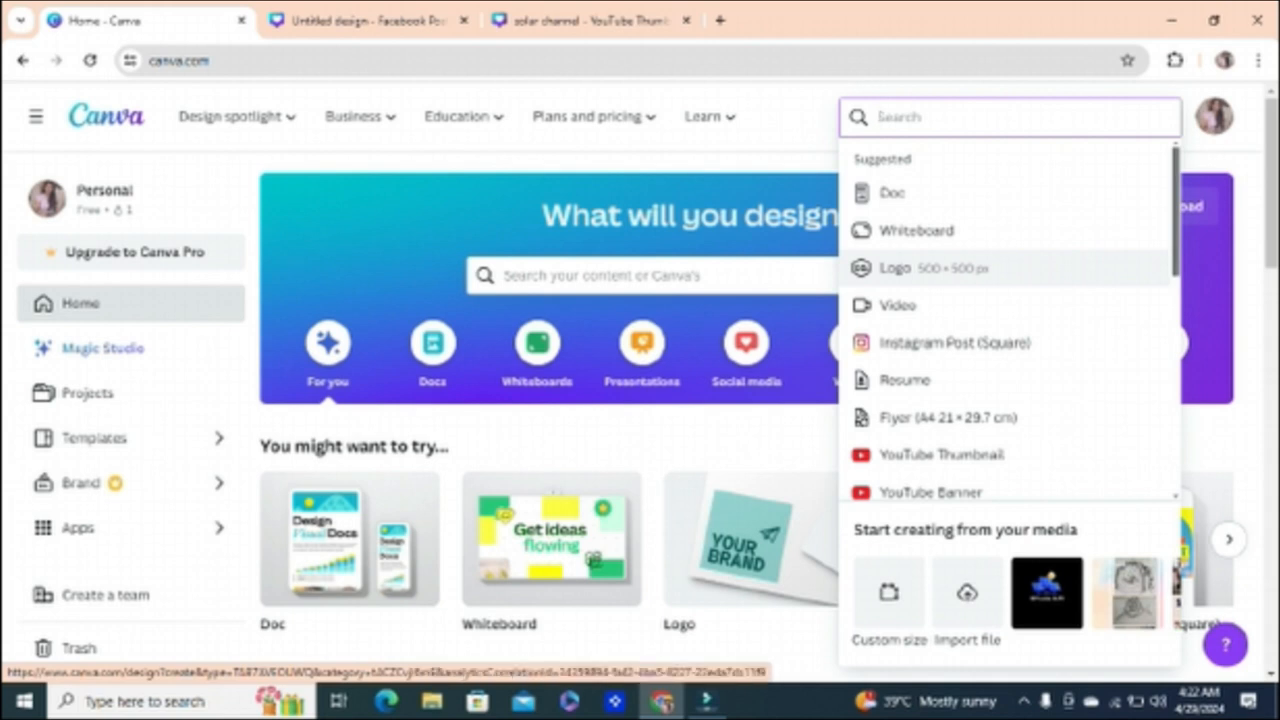
left_click(930, 268)
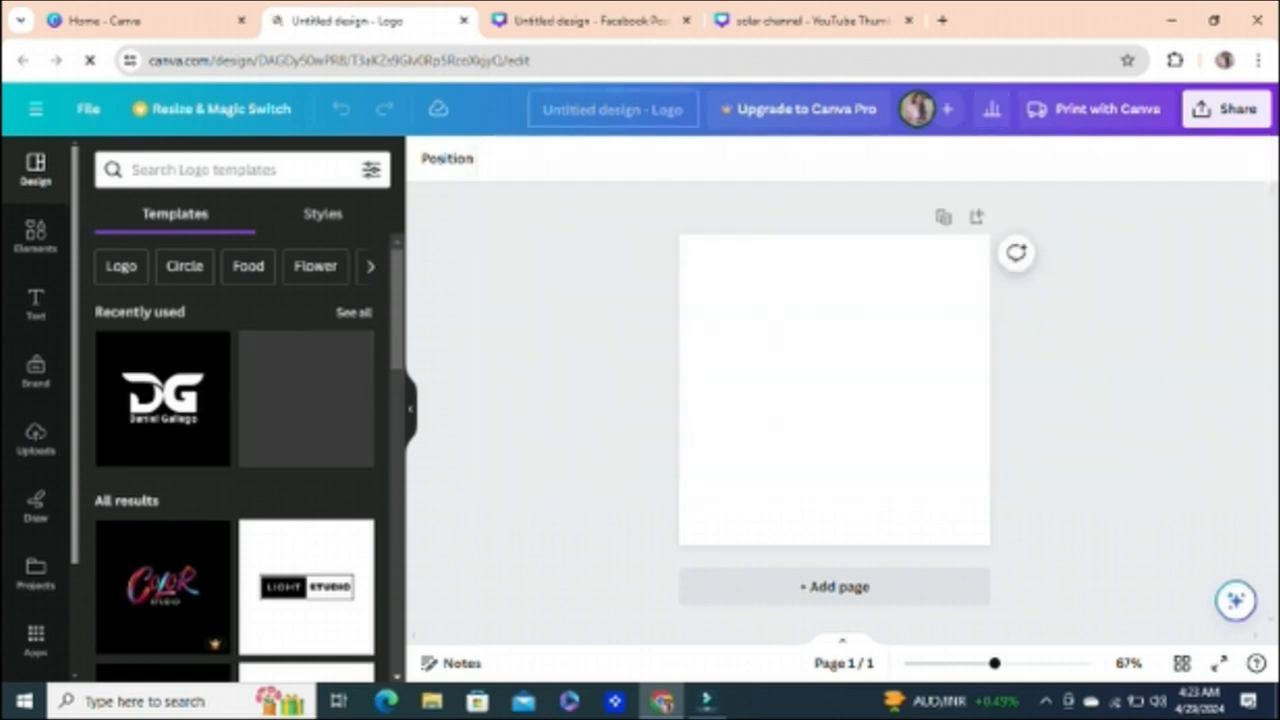
Step: Name the new logo design "Digital marketing school"
left_click(613, 109)
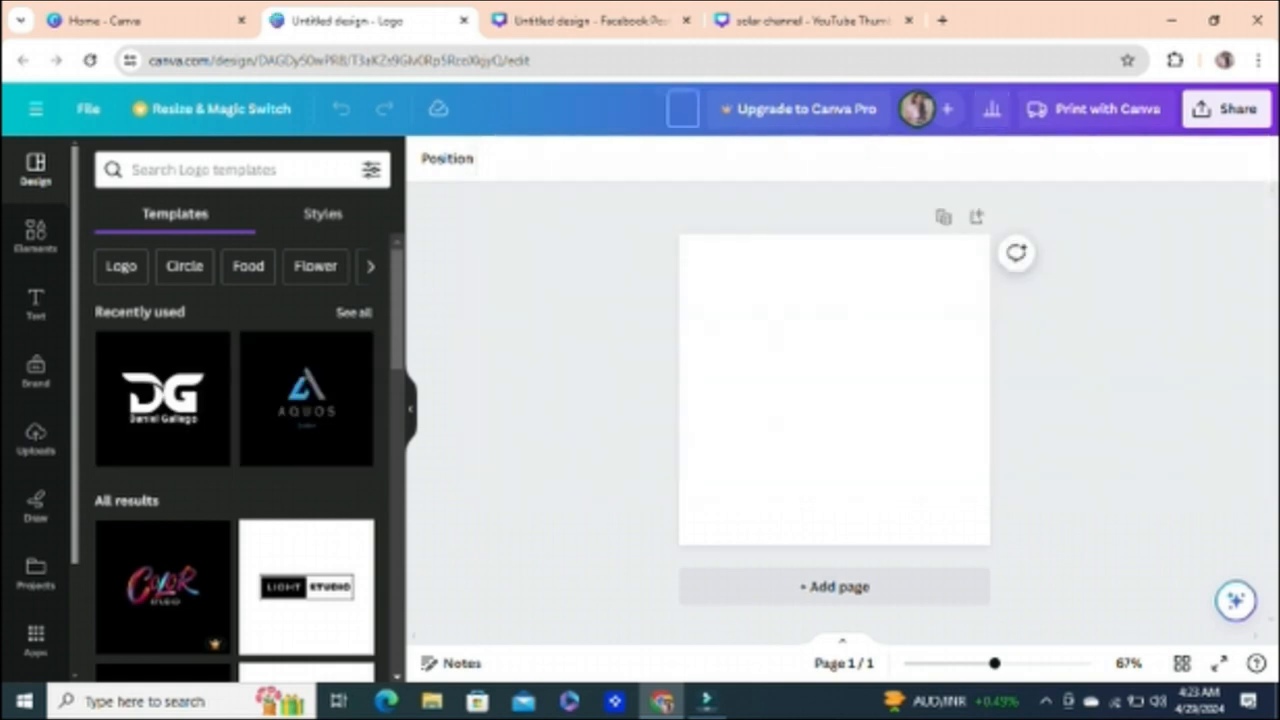
type("Digital")
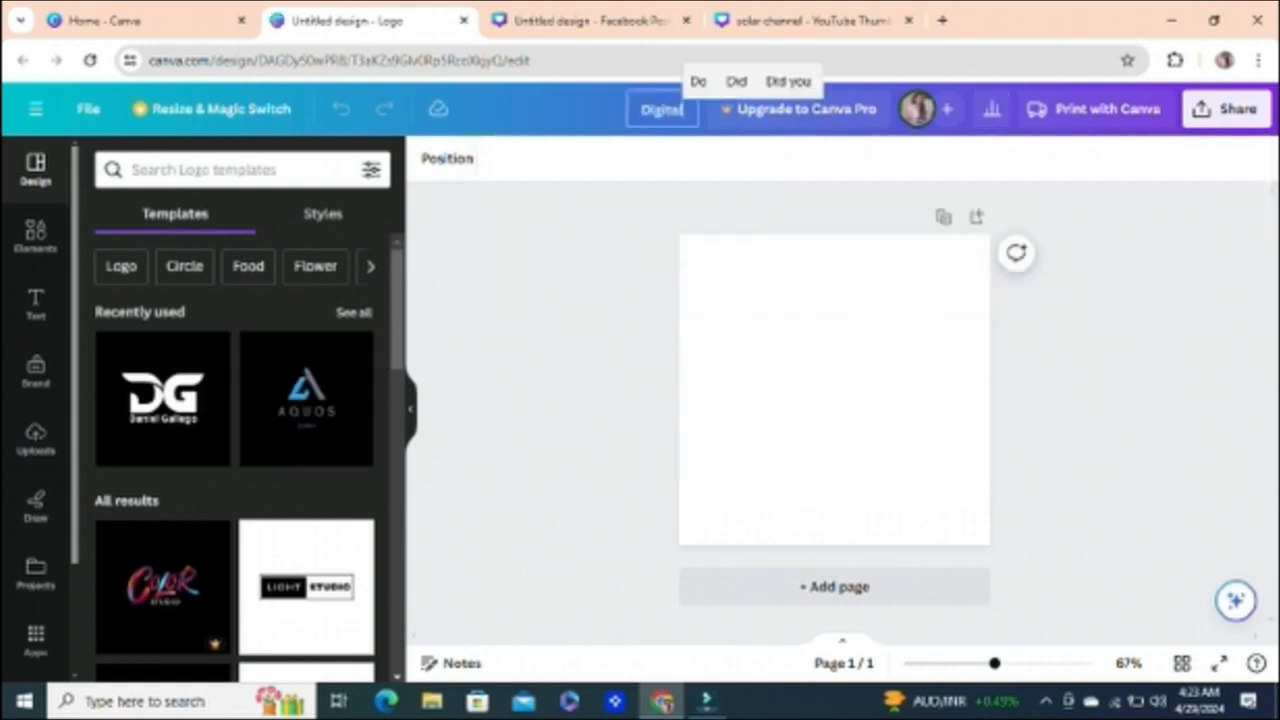
type(" market")
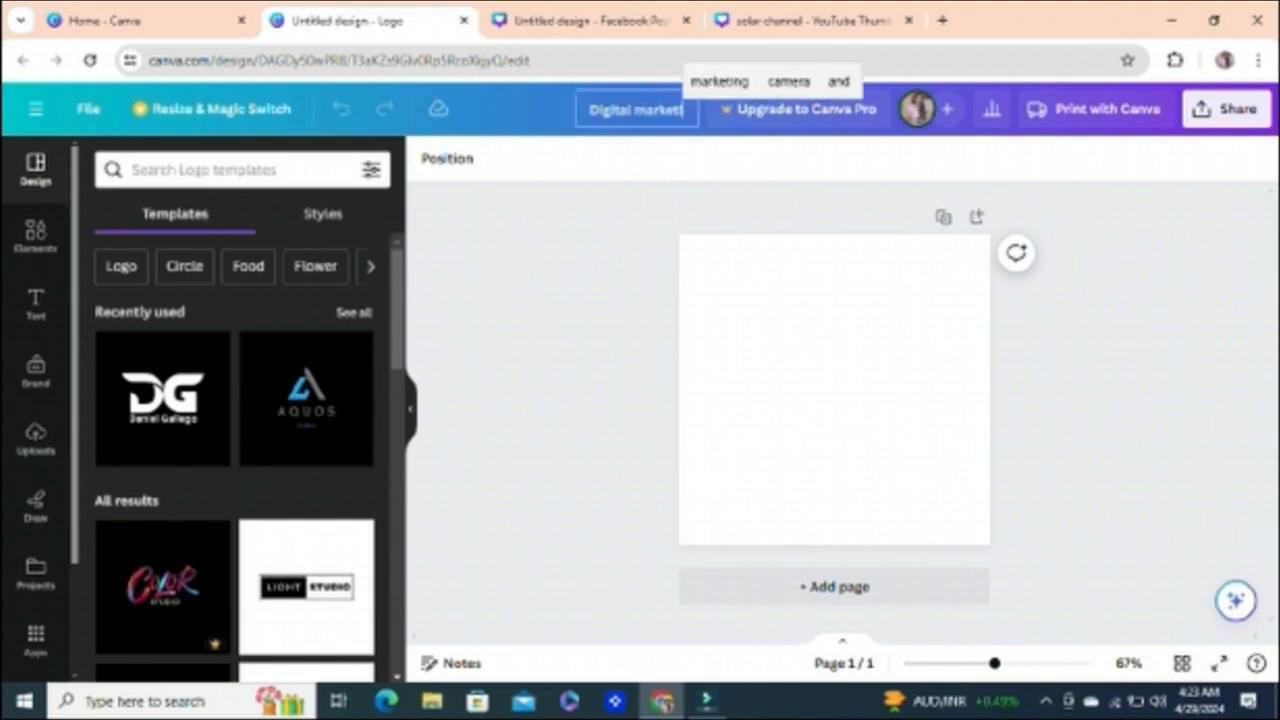
type("ing sch")
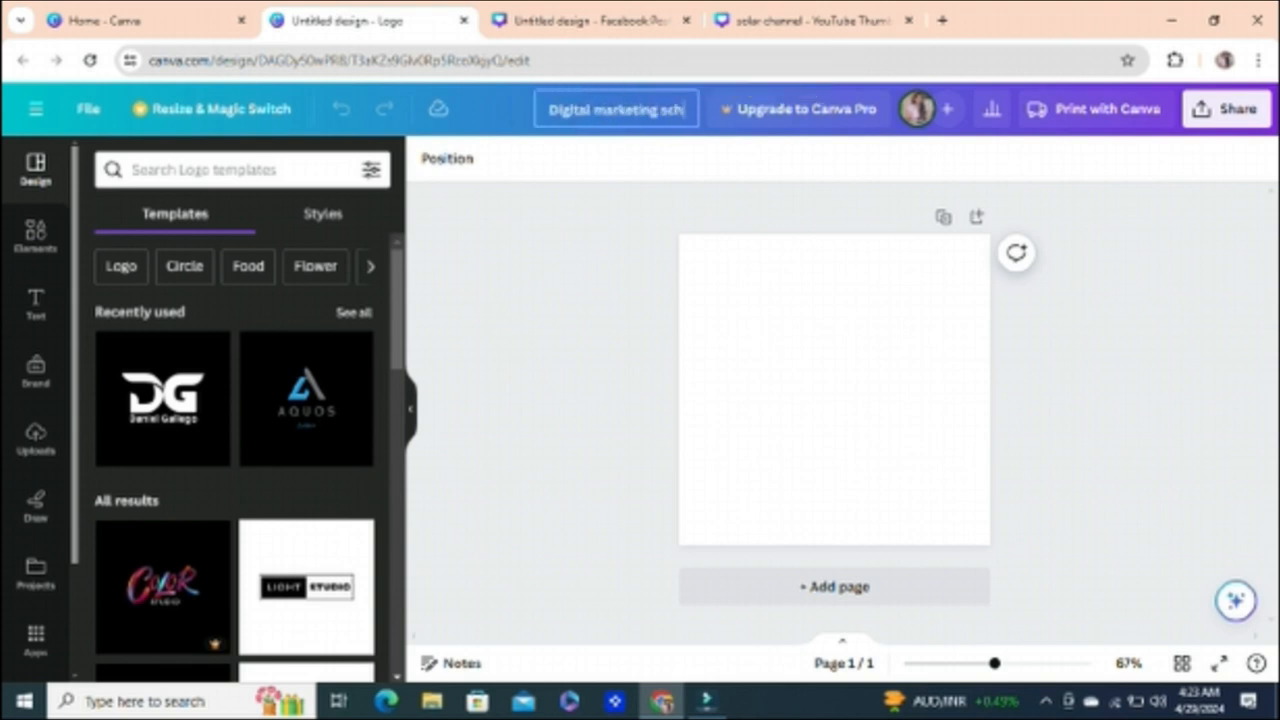
type("ool")
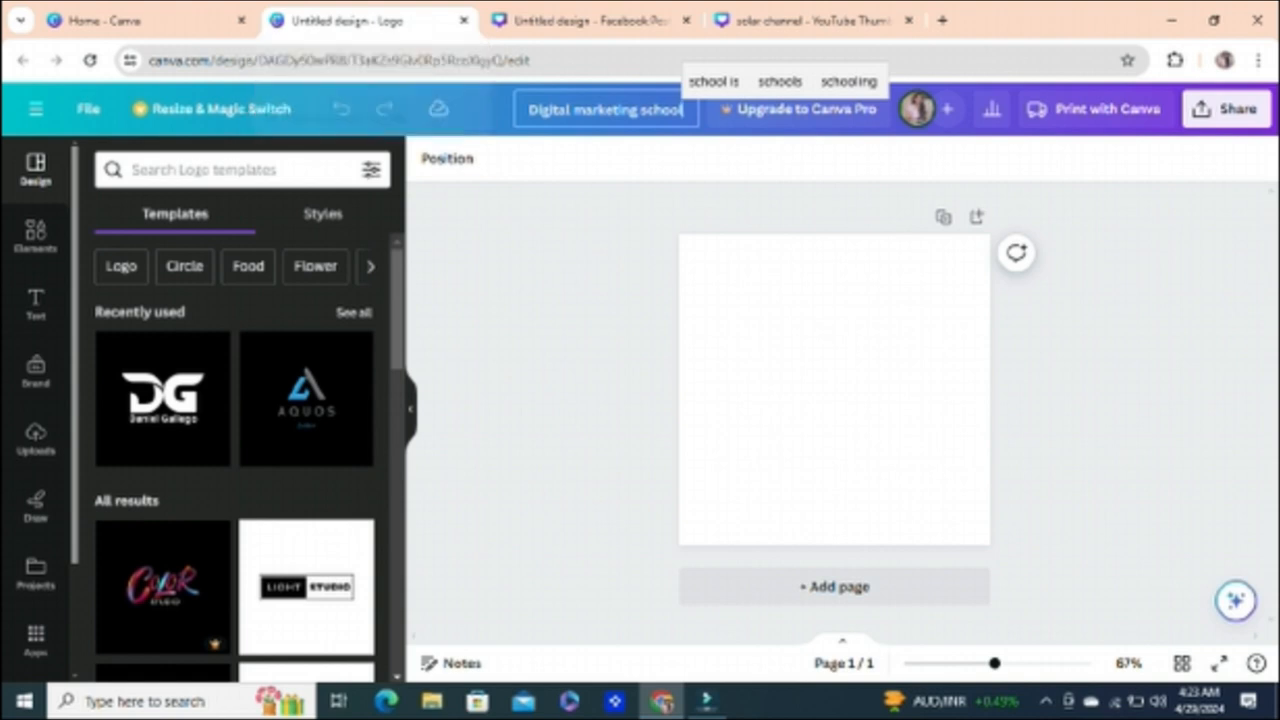
key("Return")
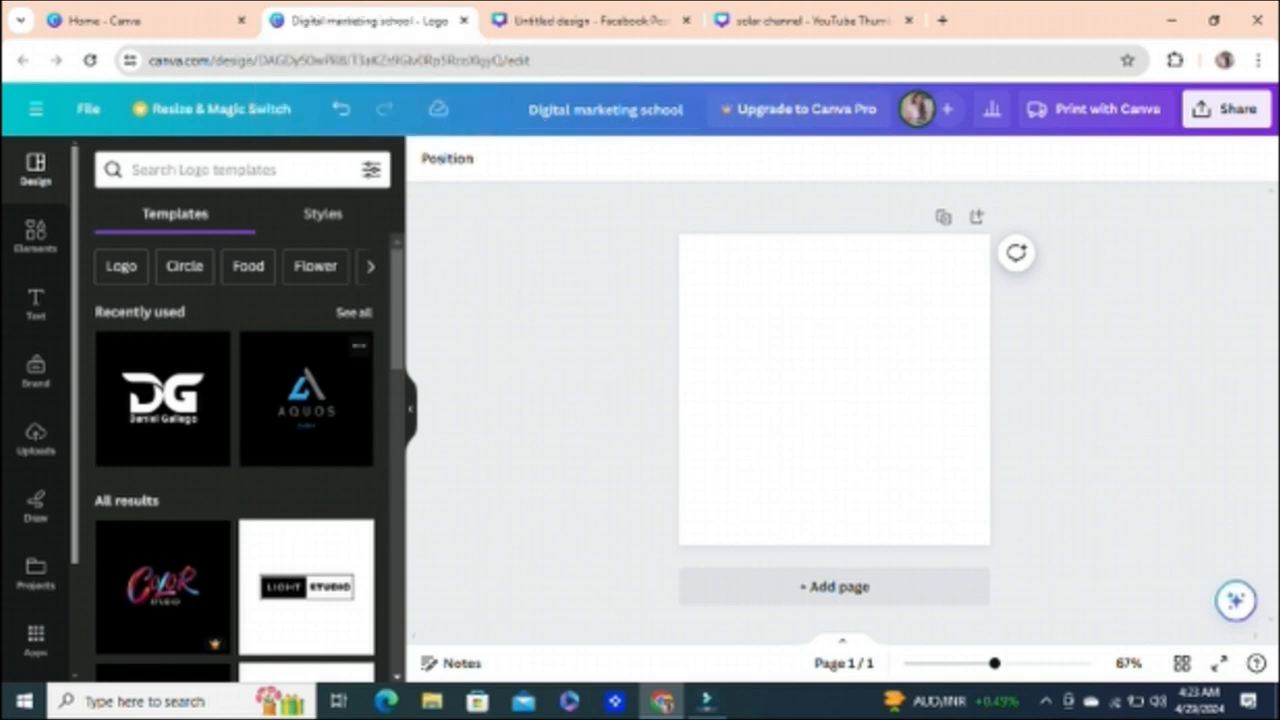
Step: Find the free black template with the white DG initials among the logo templates and apply it to the page
scroll(235, 460, "down", 5)
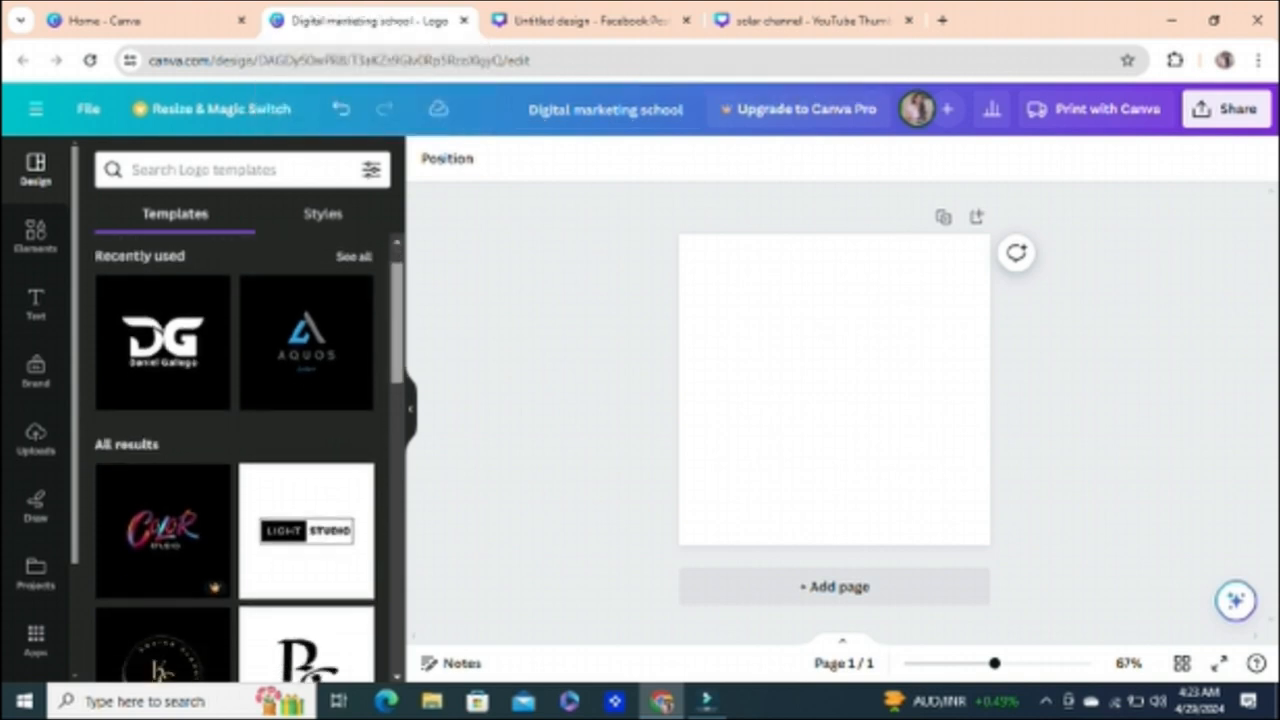
scroll(235, 460, "down", 5)
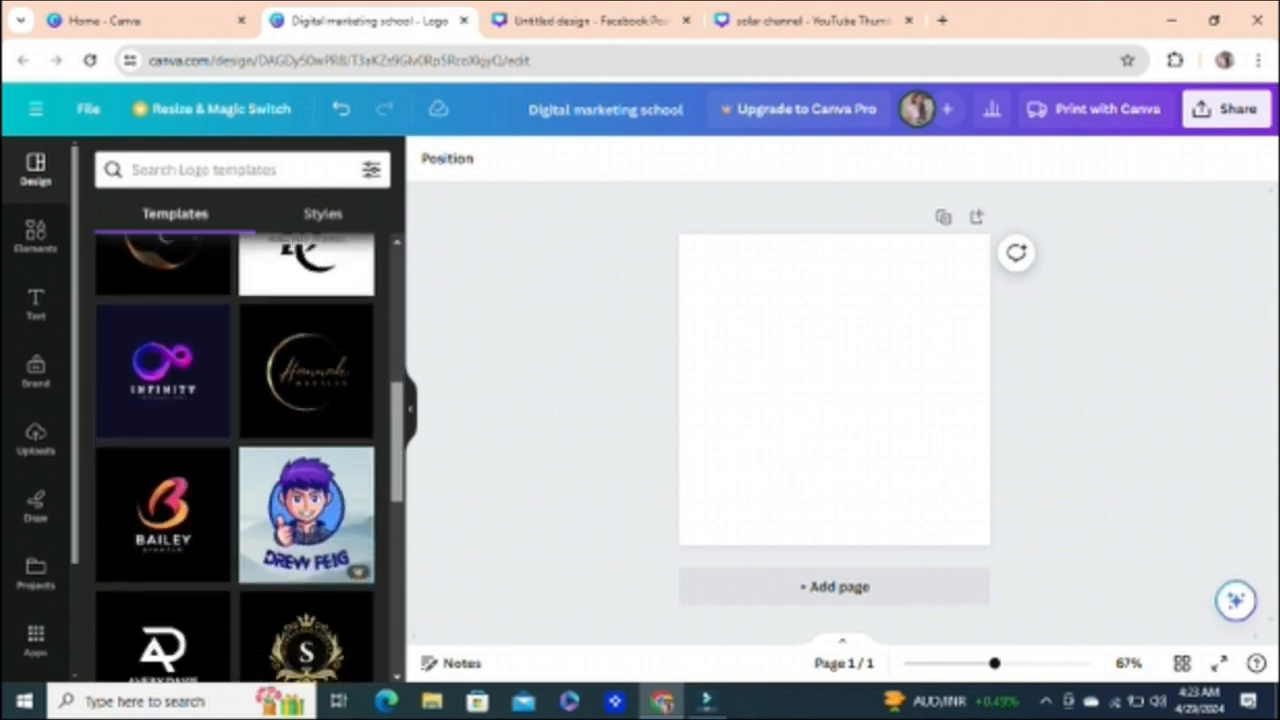
scroll(235, 460, "down", 4)
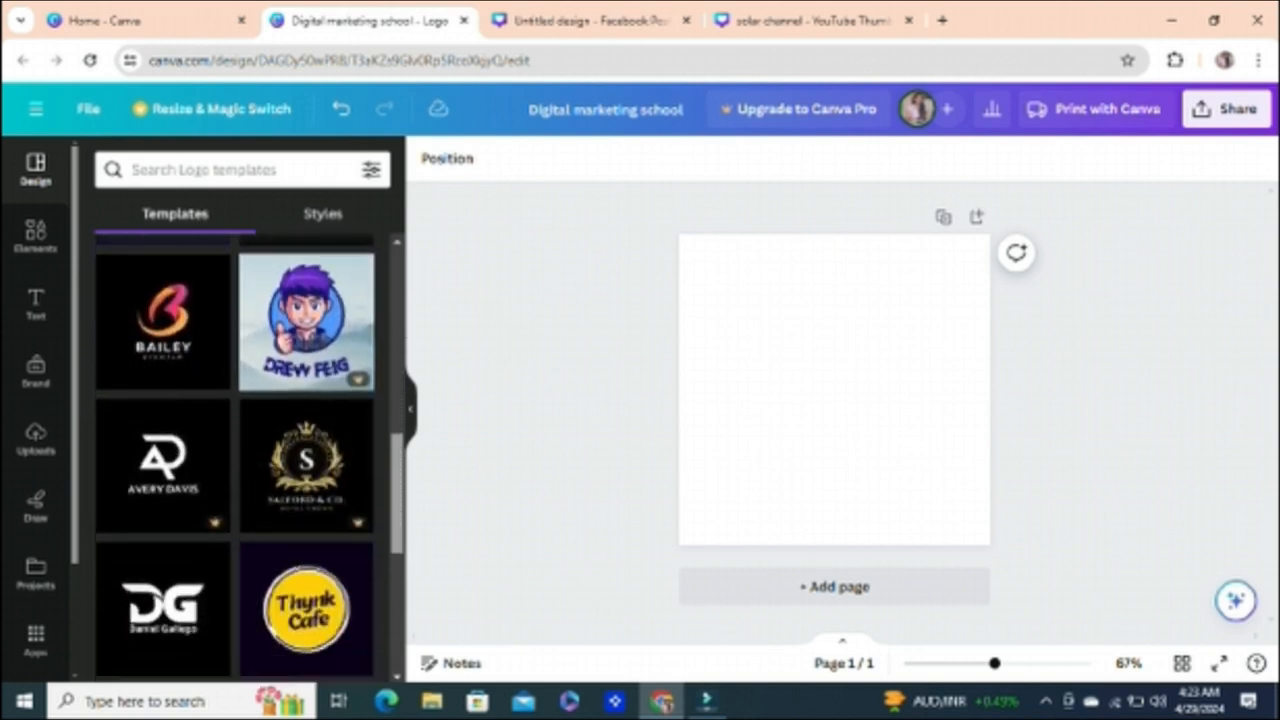
scroll(235, 460, "down", 1)
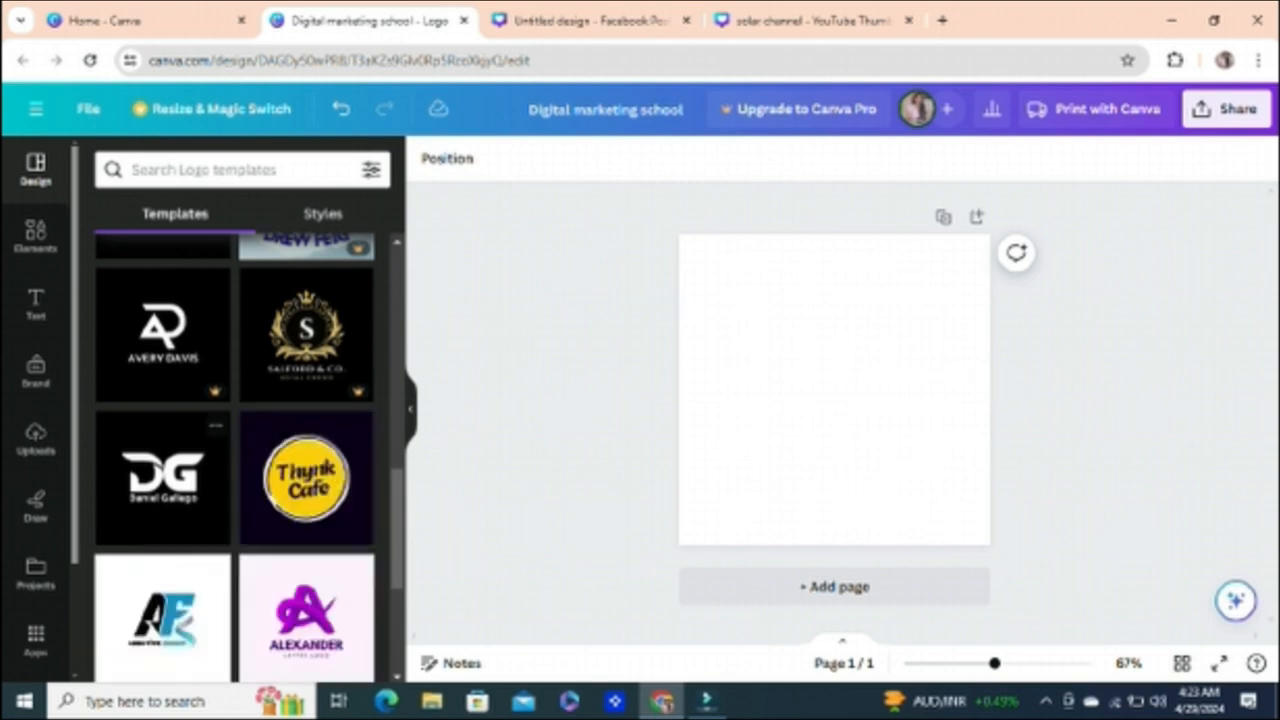
scroll(235, 460, "down", 2)
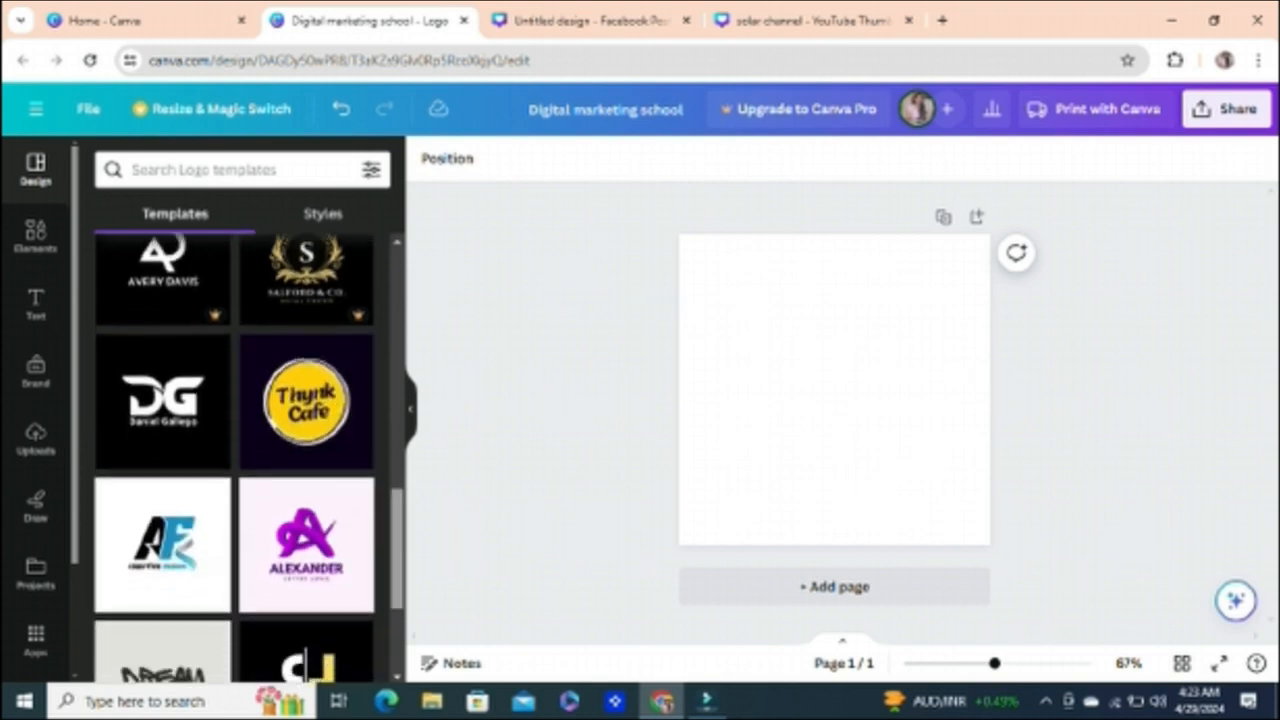
left_click(214, 312)
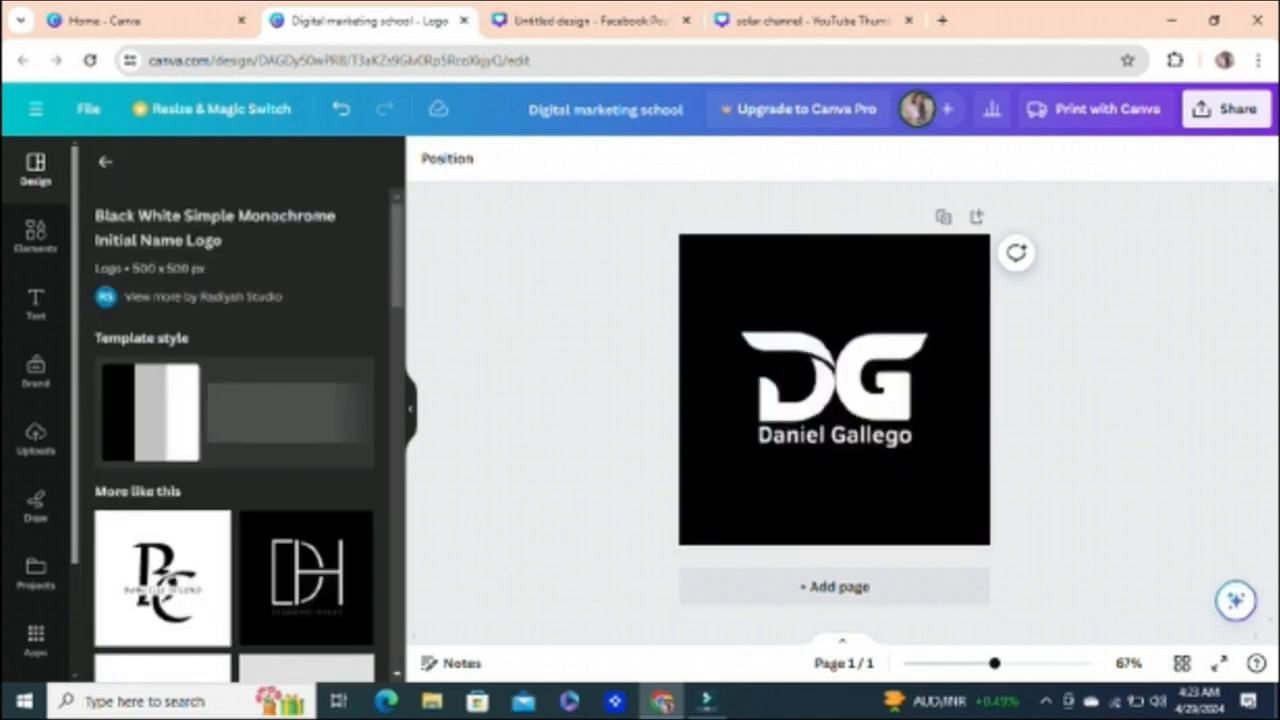
Step: Replace the name text beneath the DG initials with "Digital Marketing School"
left_click(834, 490)
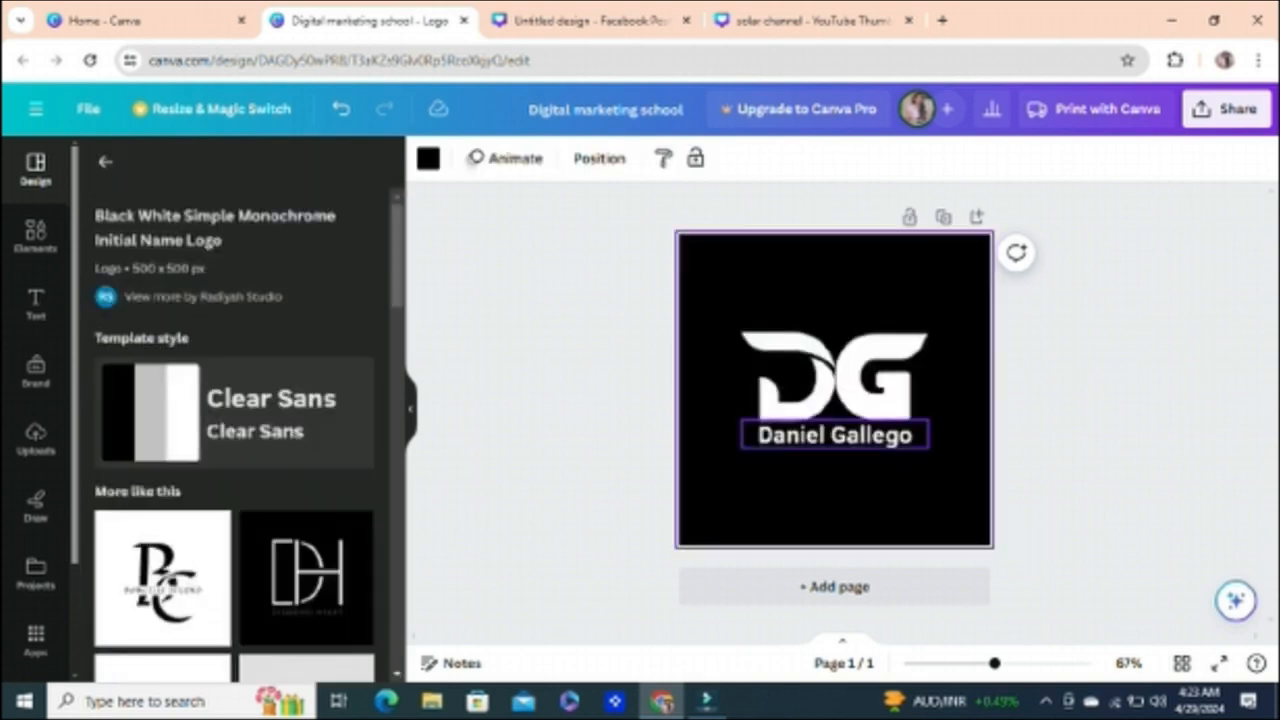
left_click(927, 436)
left_click(927, 436)
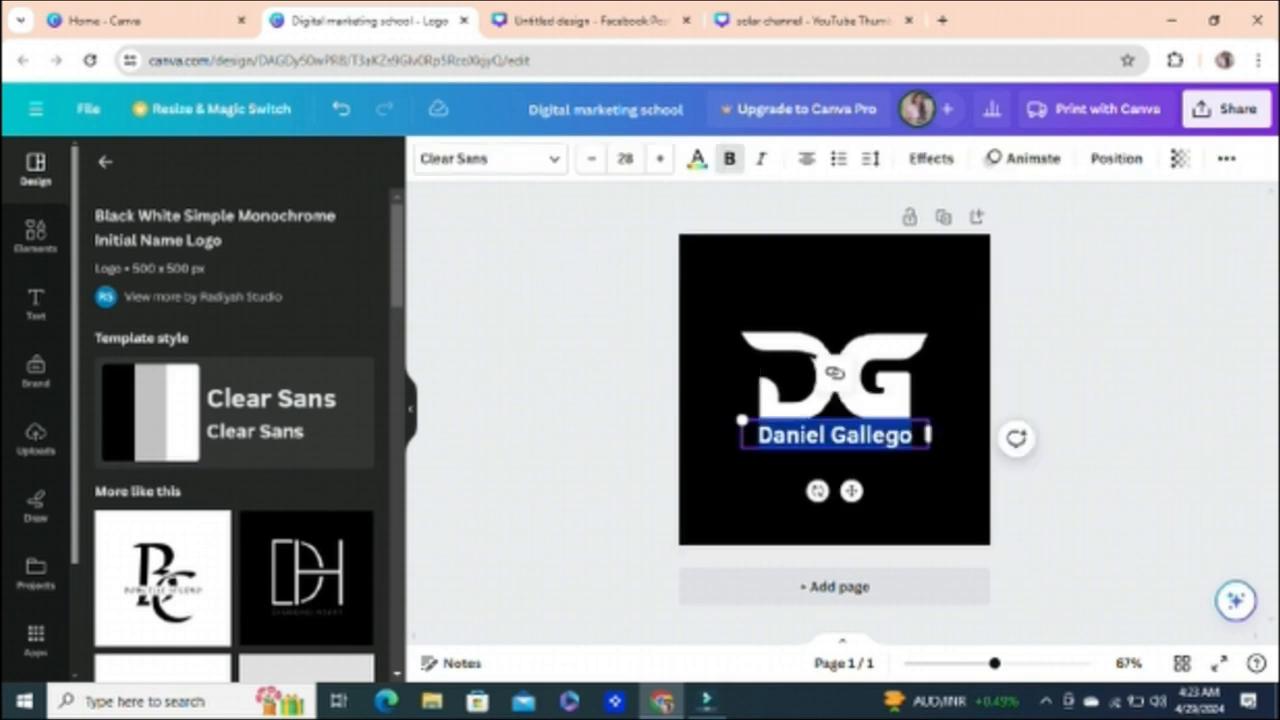
type("Di")
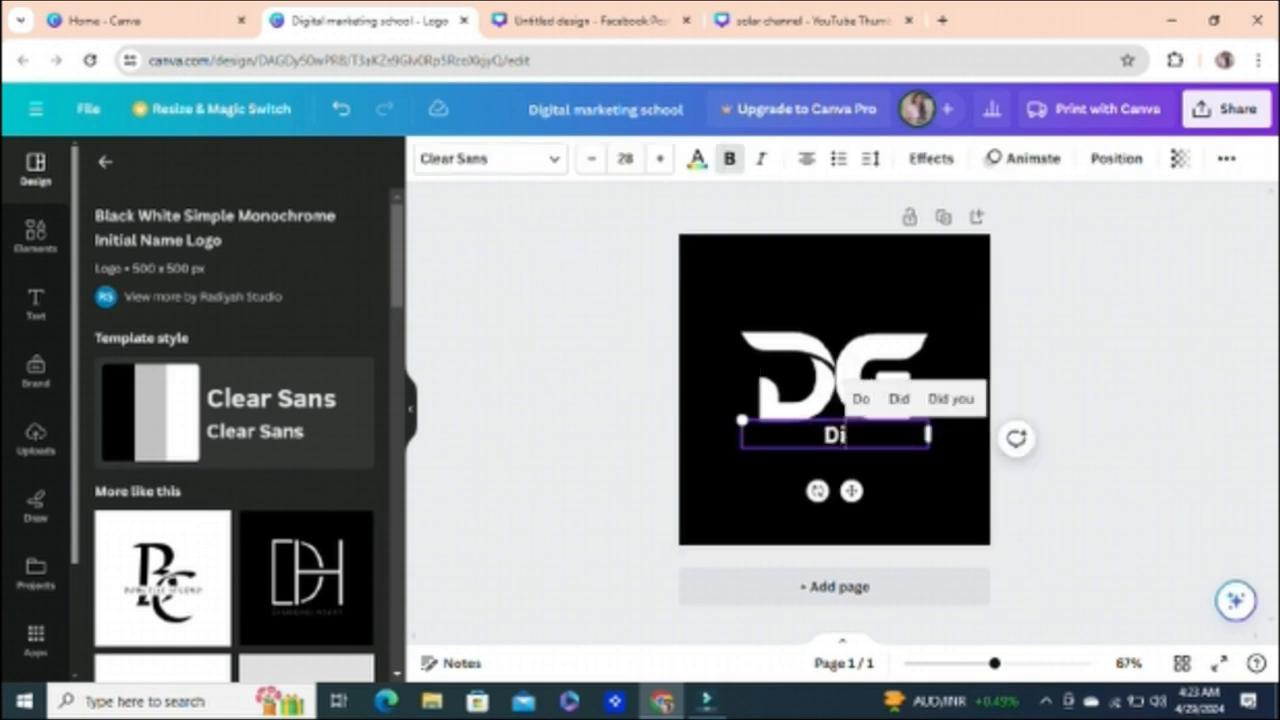
type("gital")
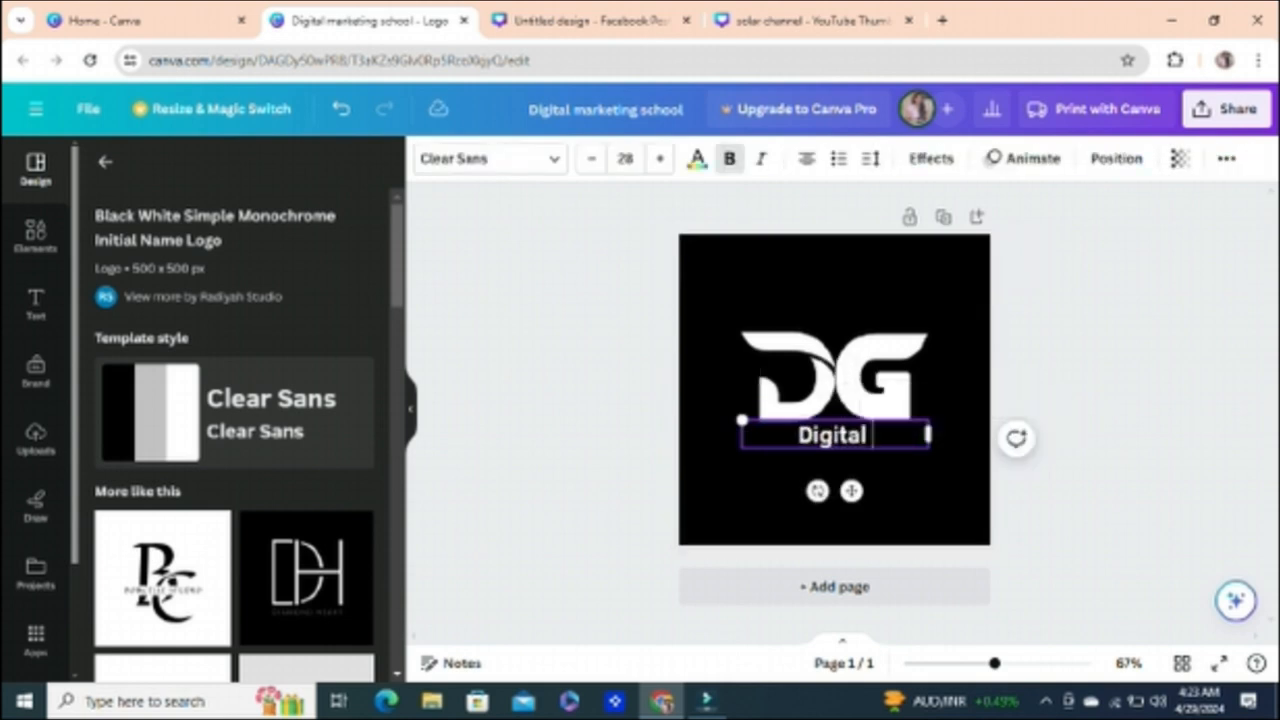
type(" Marketi")
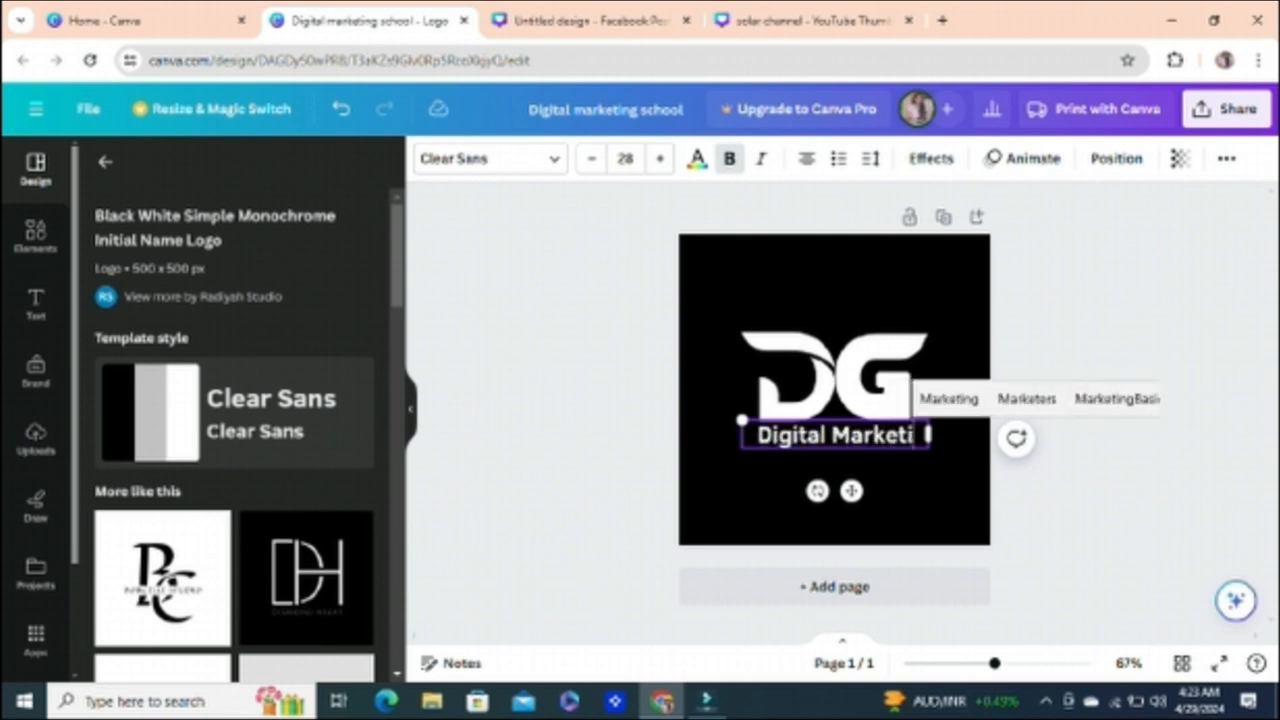
type("ng School")
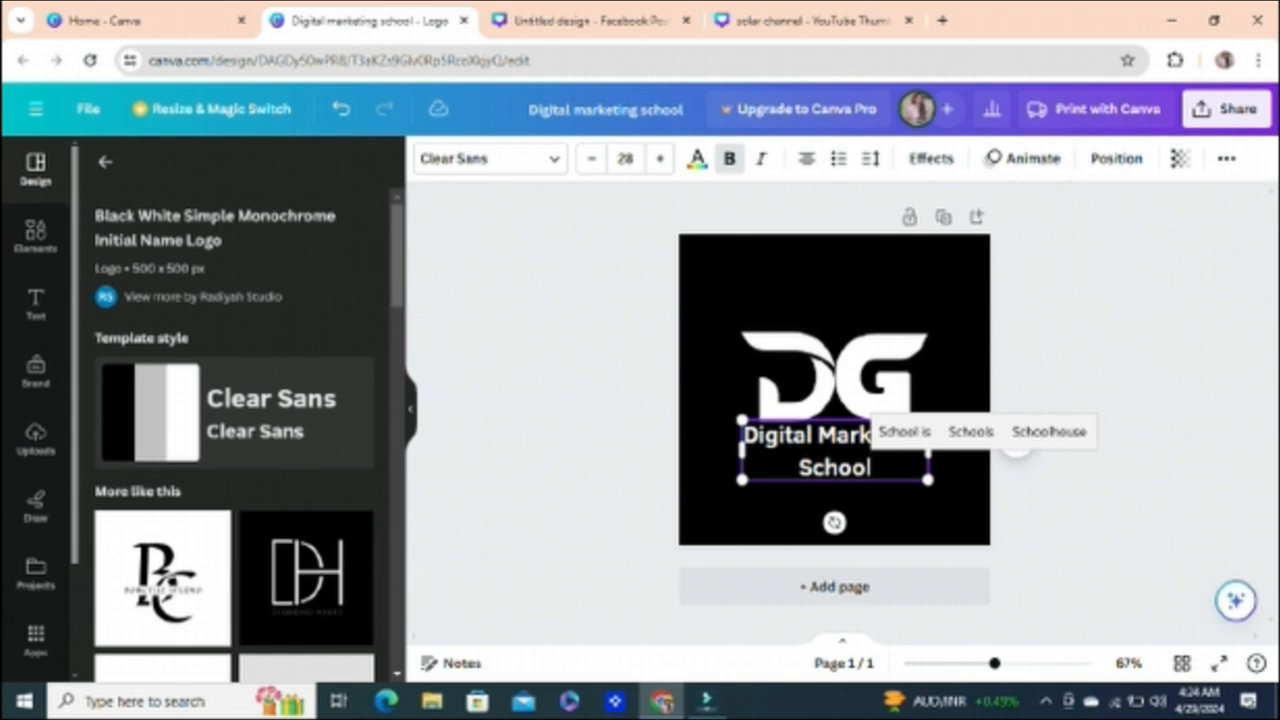
left_click(834, 285)
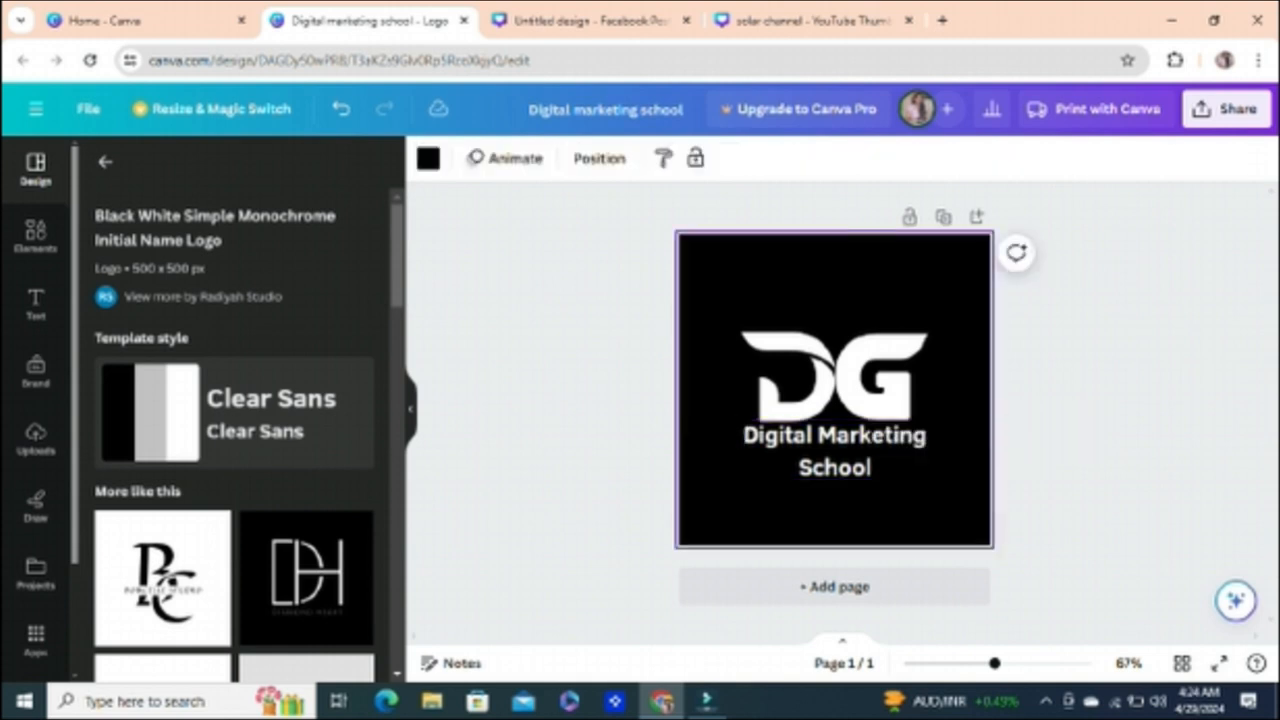
Step: Delete the letter G from the logo's initials, keeping the D
left_click(880, 378)
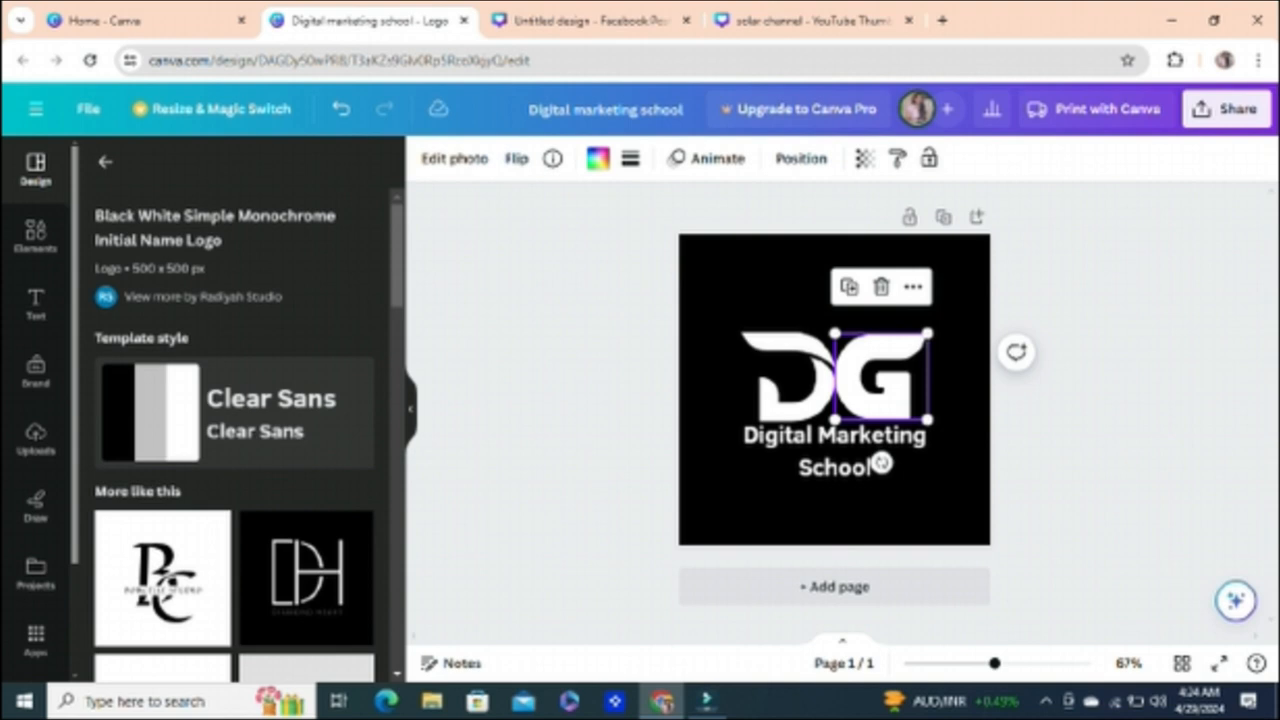
left_click(881, 287)
left_click(884, 330)
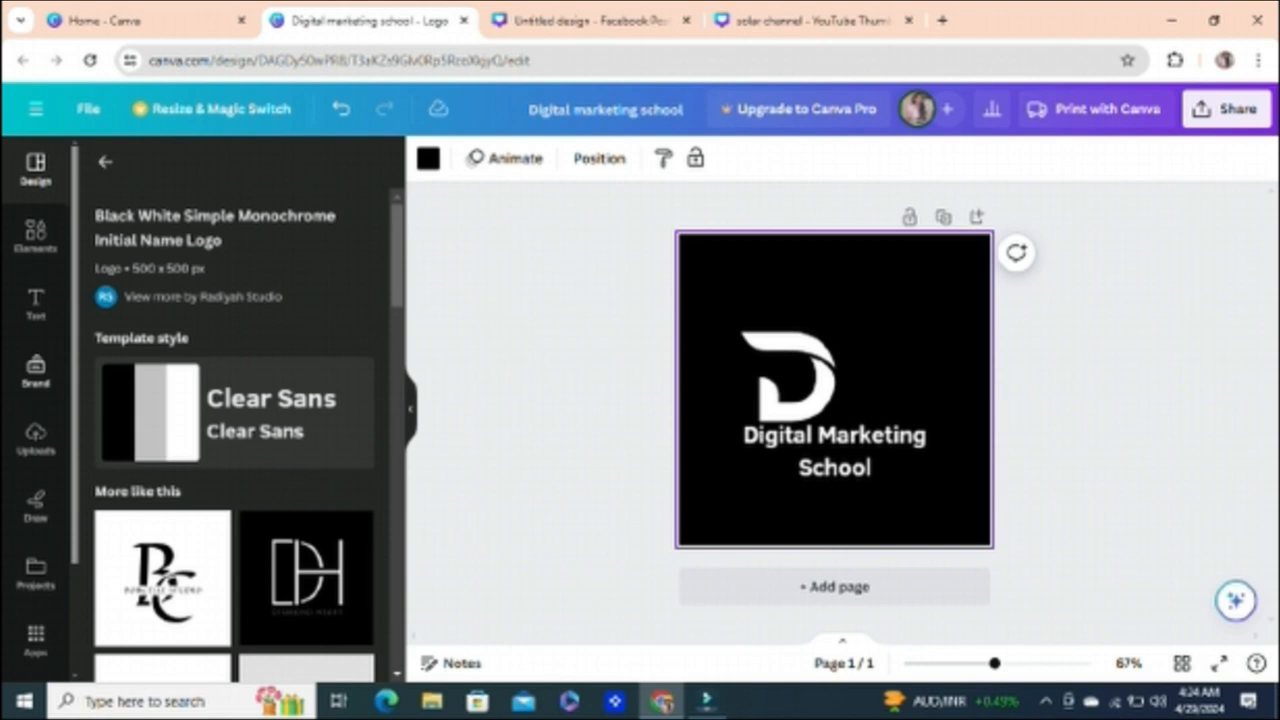
Step: Look for an M among the font combinations, add the orange and white "Super Mom!" one and delete its "Mom!" text
left_click(35, 303)
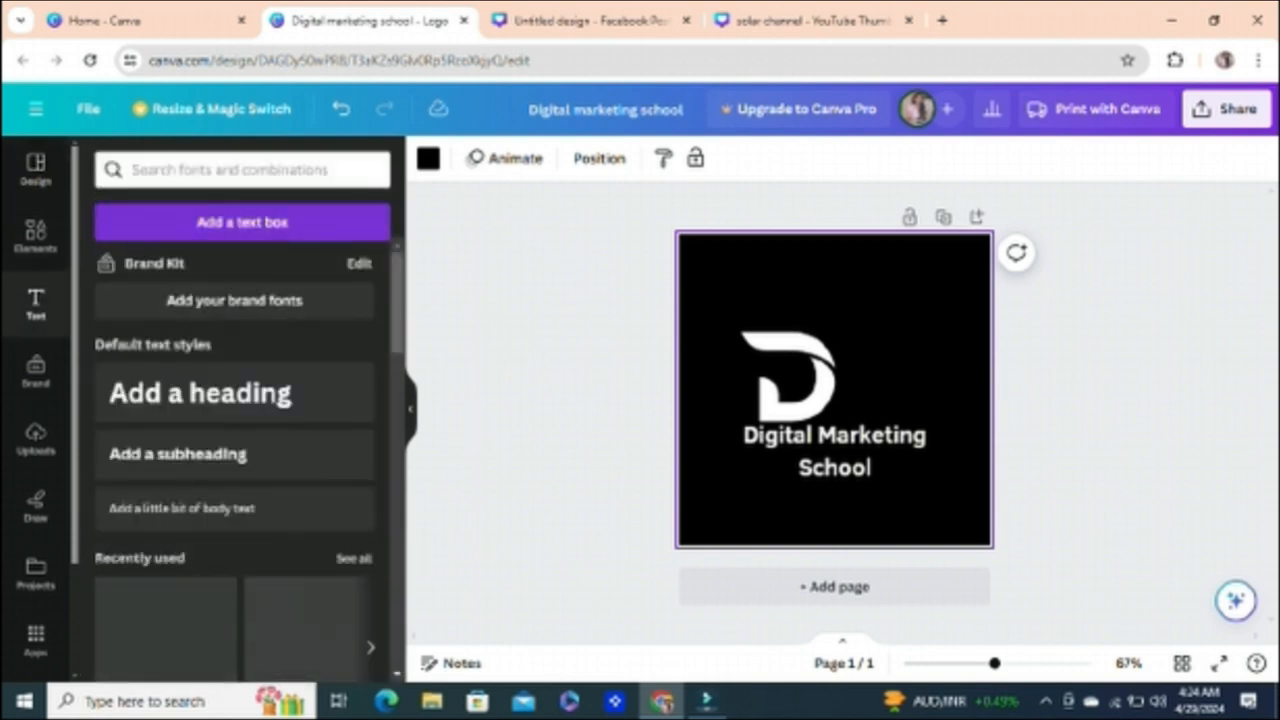
left_click(242, 170)
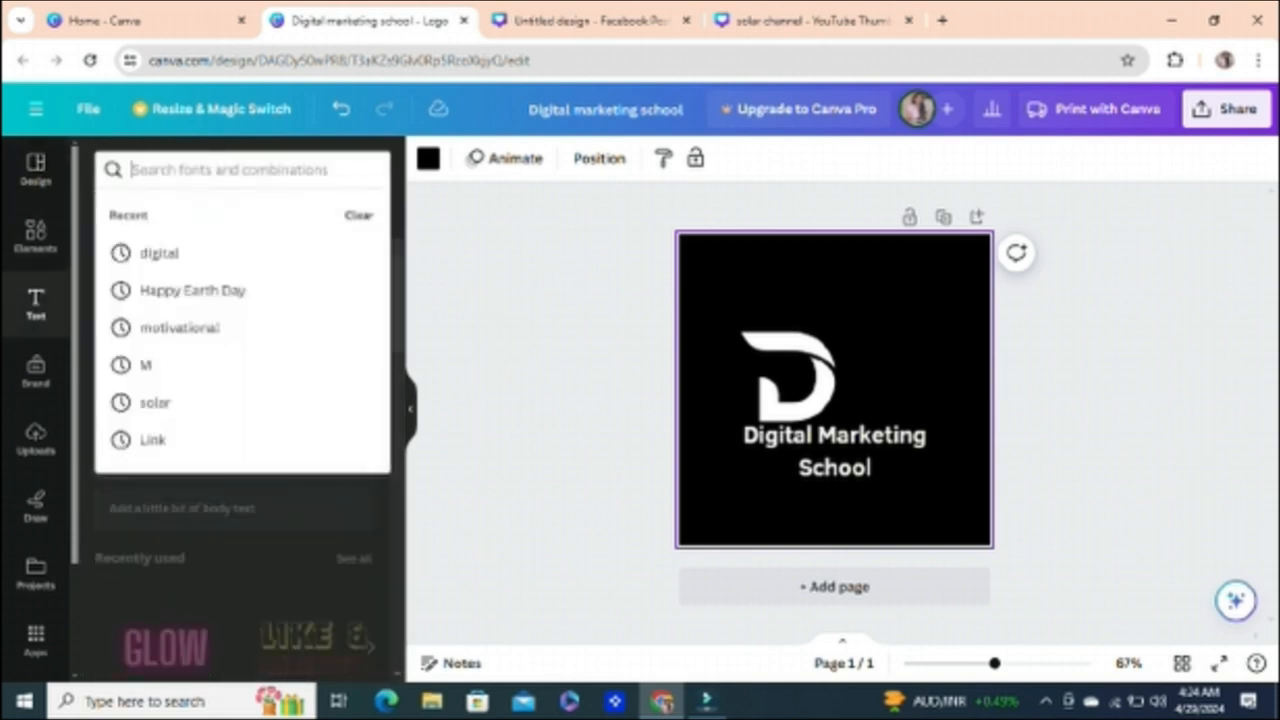
type("M")
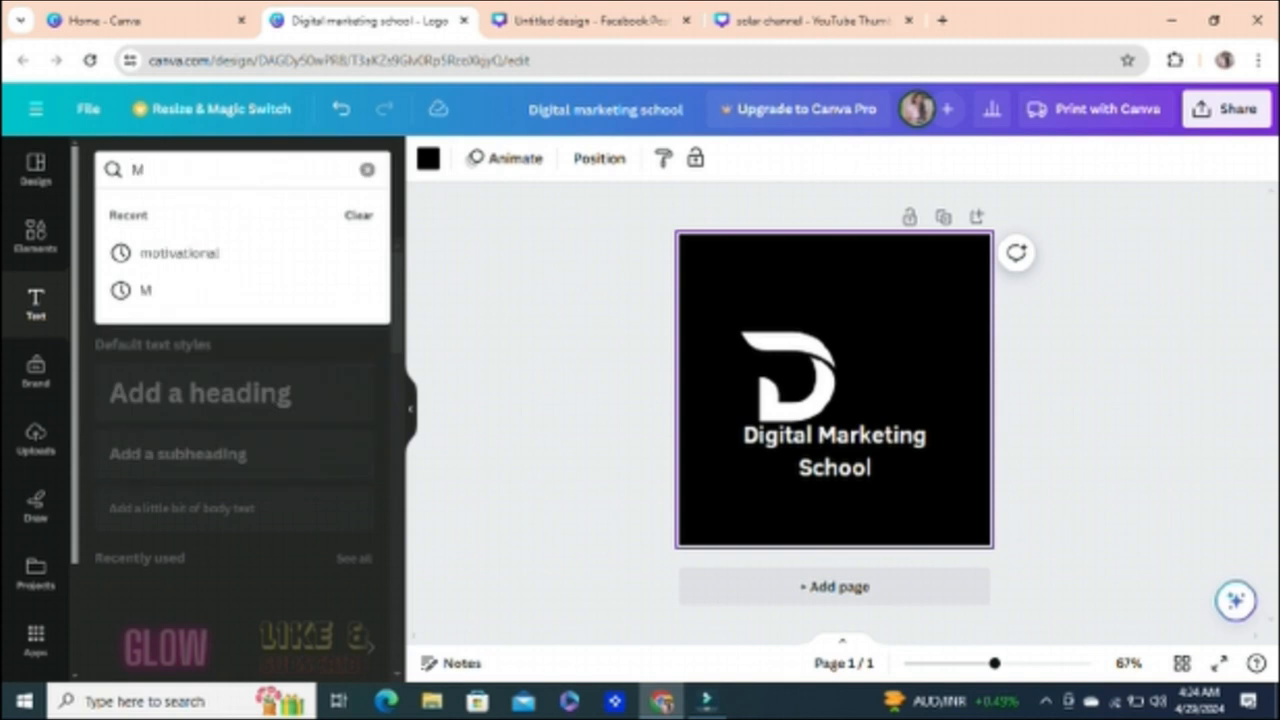
key("Escape")
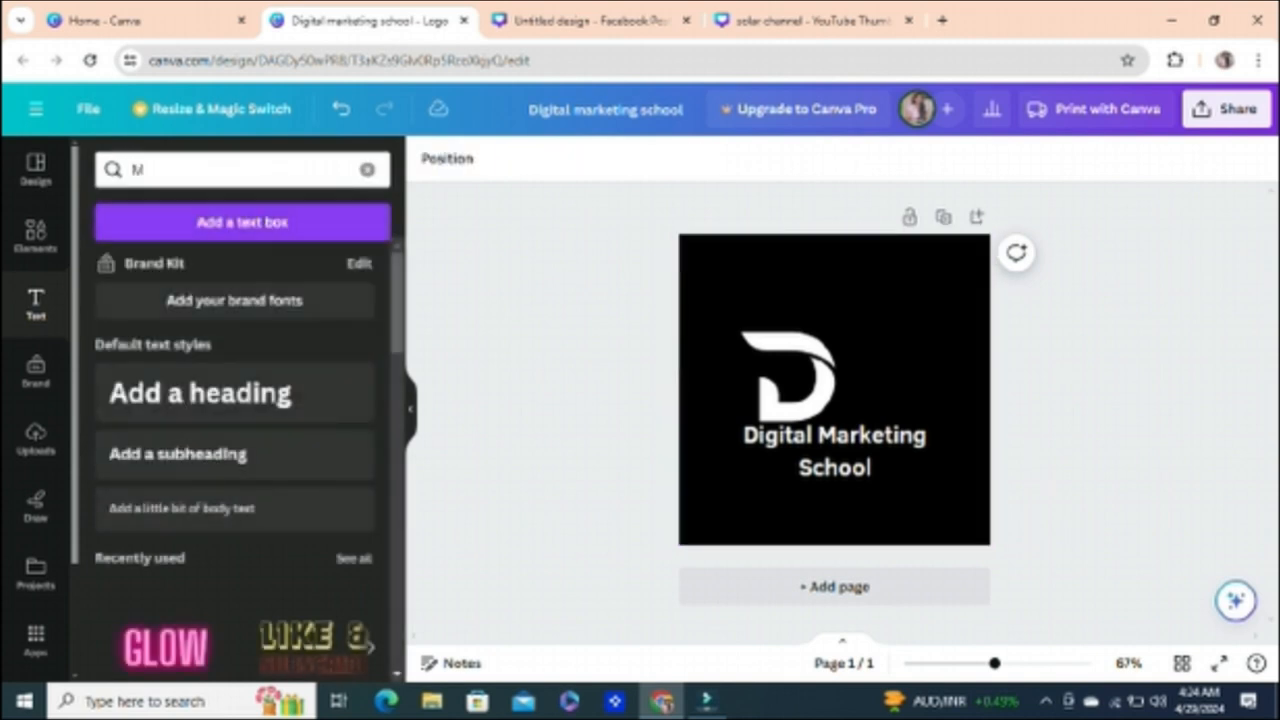
scroll(234, 460, "down", 8)
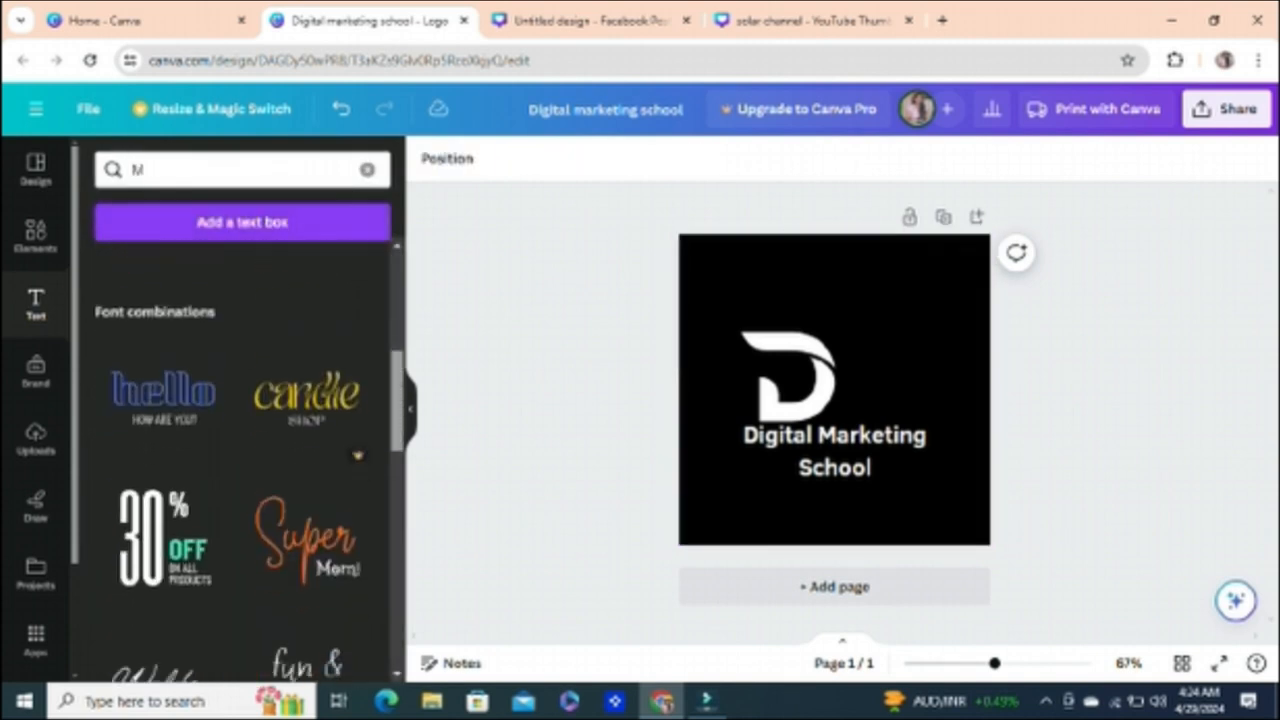
scroll(307, 430, "up", 1)
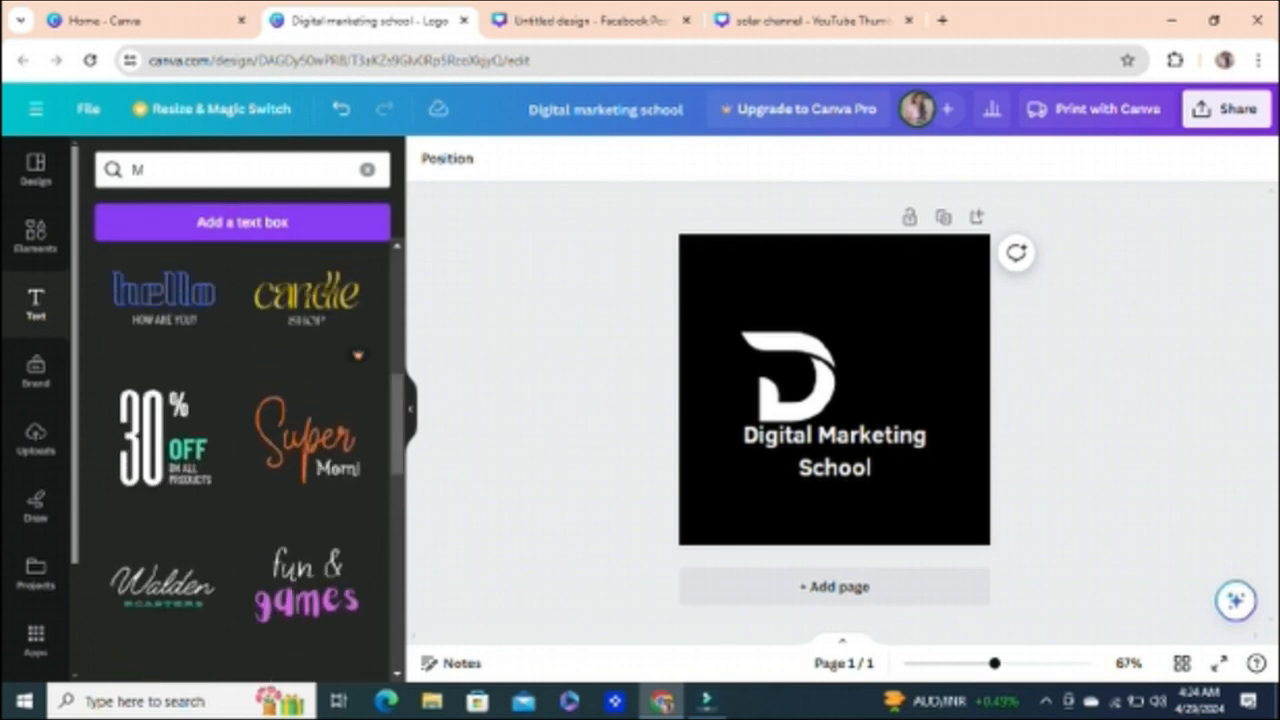
left_click(232, 170)
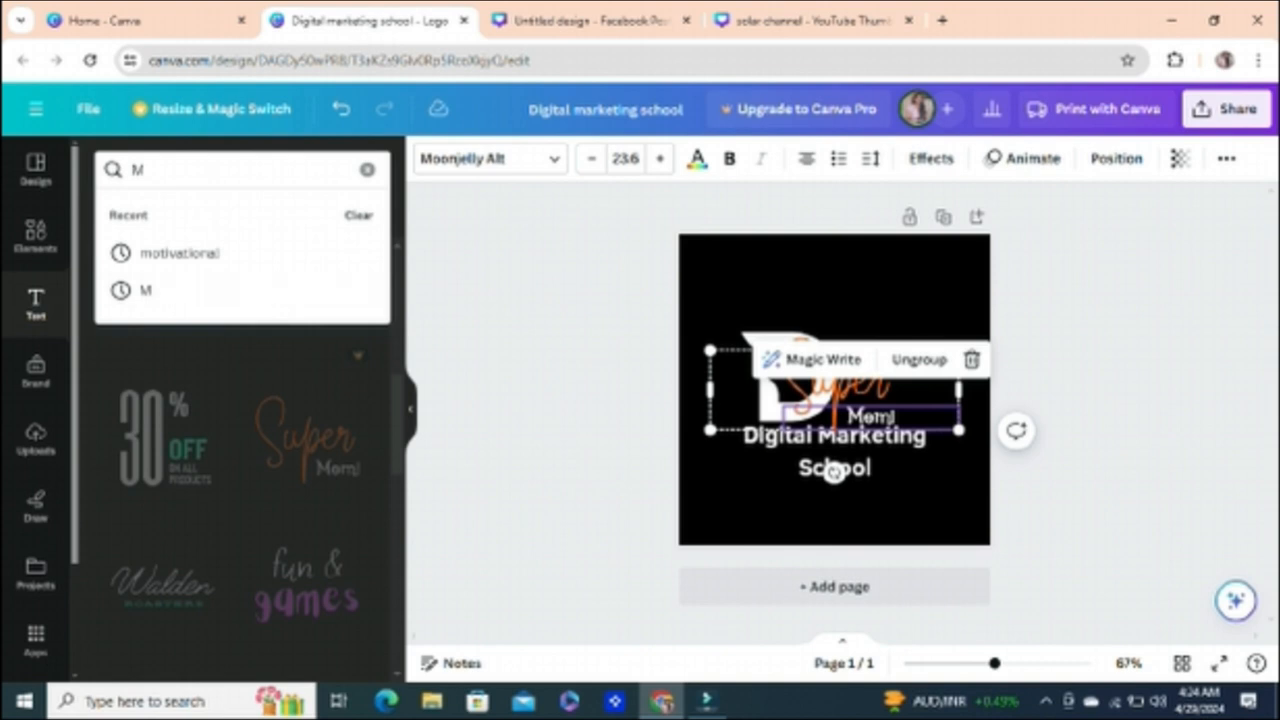
left_click(971, 359)
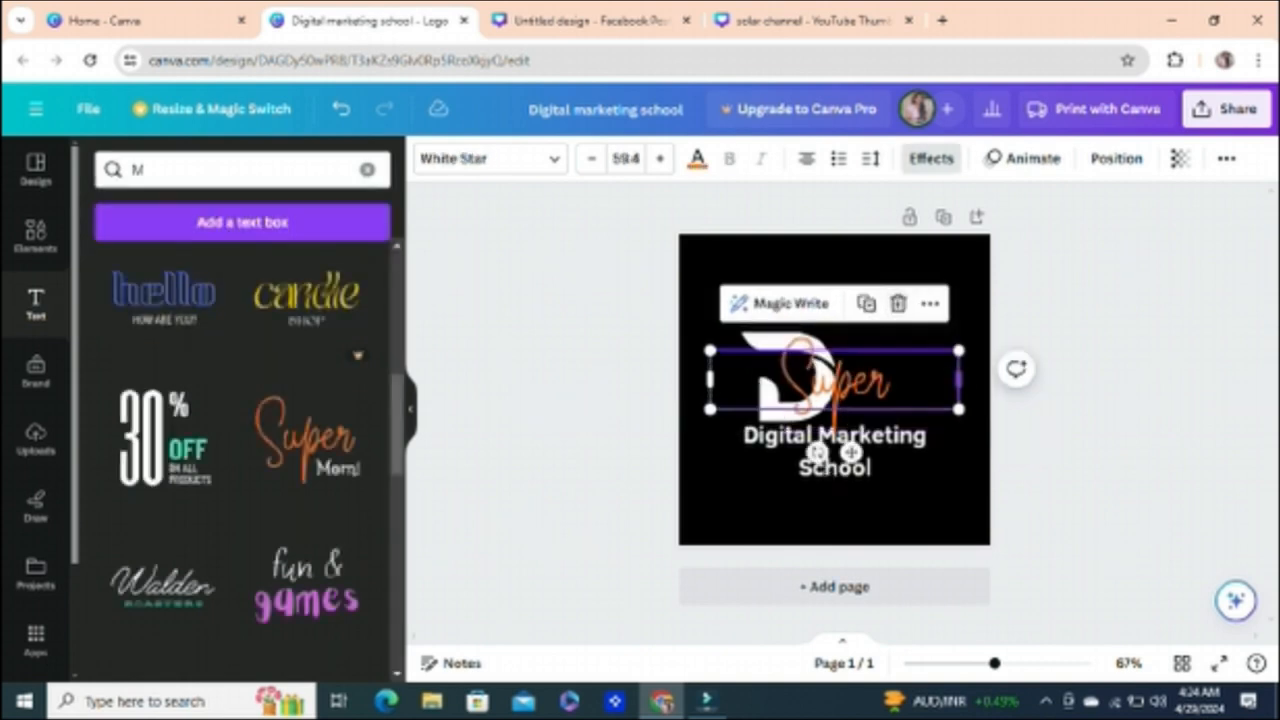
Step: Undo the deletion of "Mom!" and remove the entire "Super Mom!" text combination from the logo
key("ctrl+z")
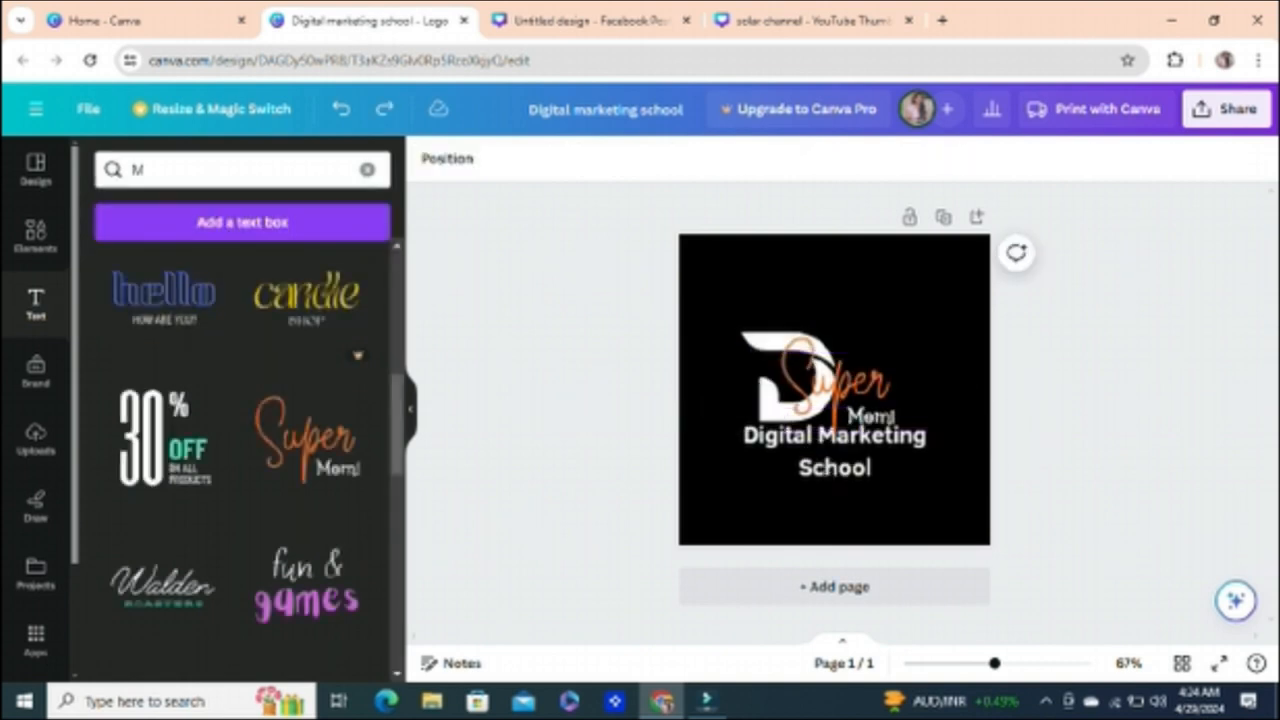
key("Delete")
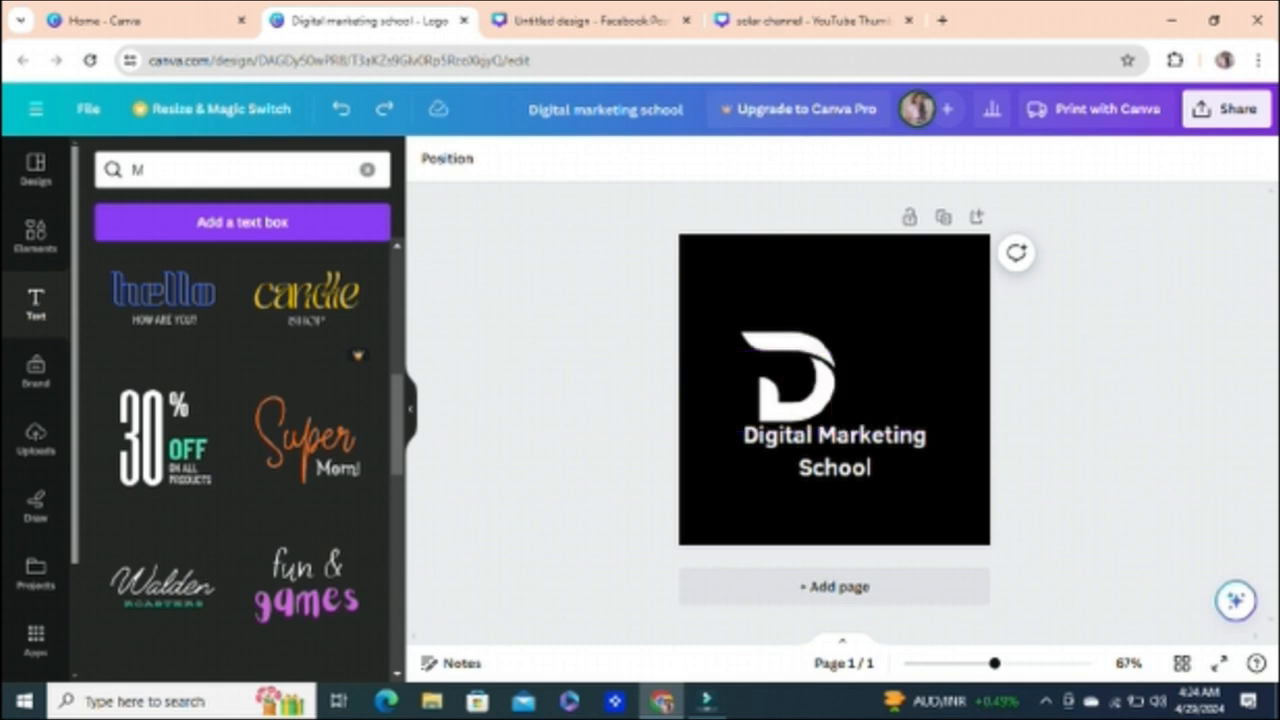
Step: Search the elements for "M" and add the plain serif M from the graphics results to the logo
left_click(35, 236)
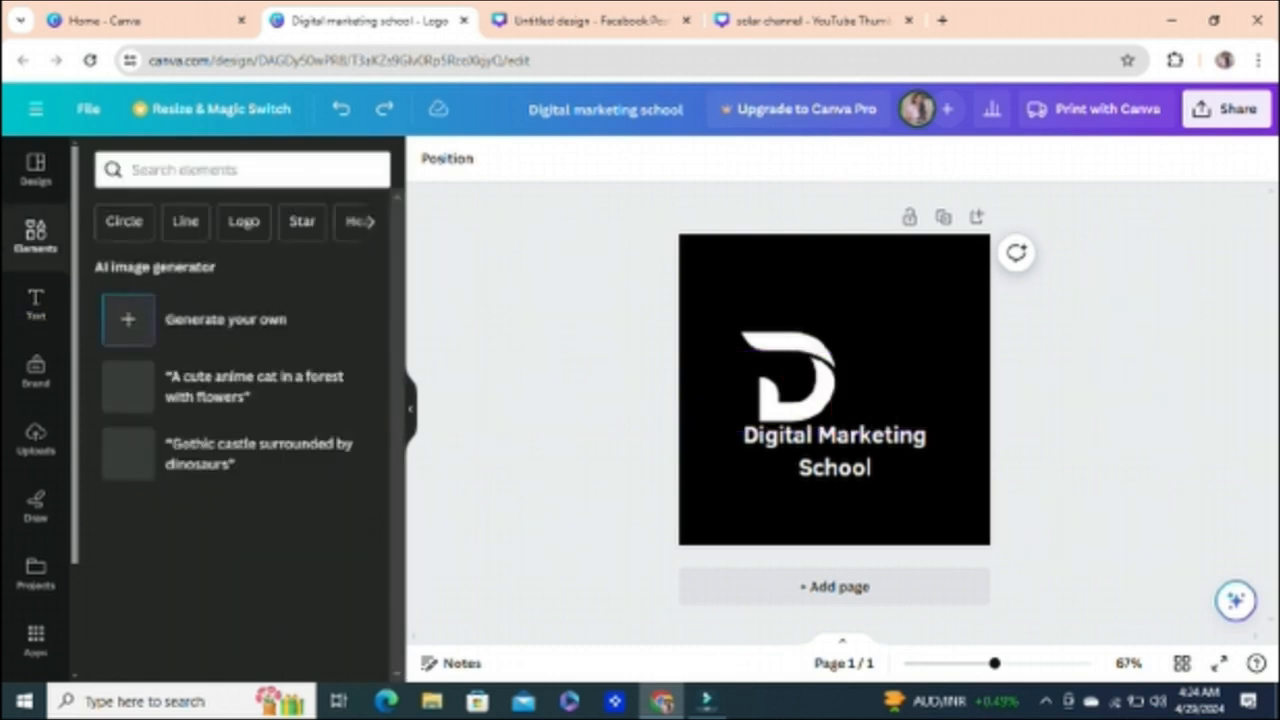
left_click(240, 170)
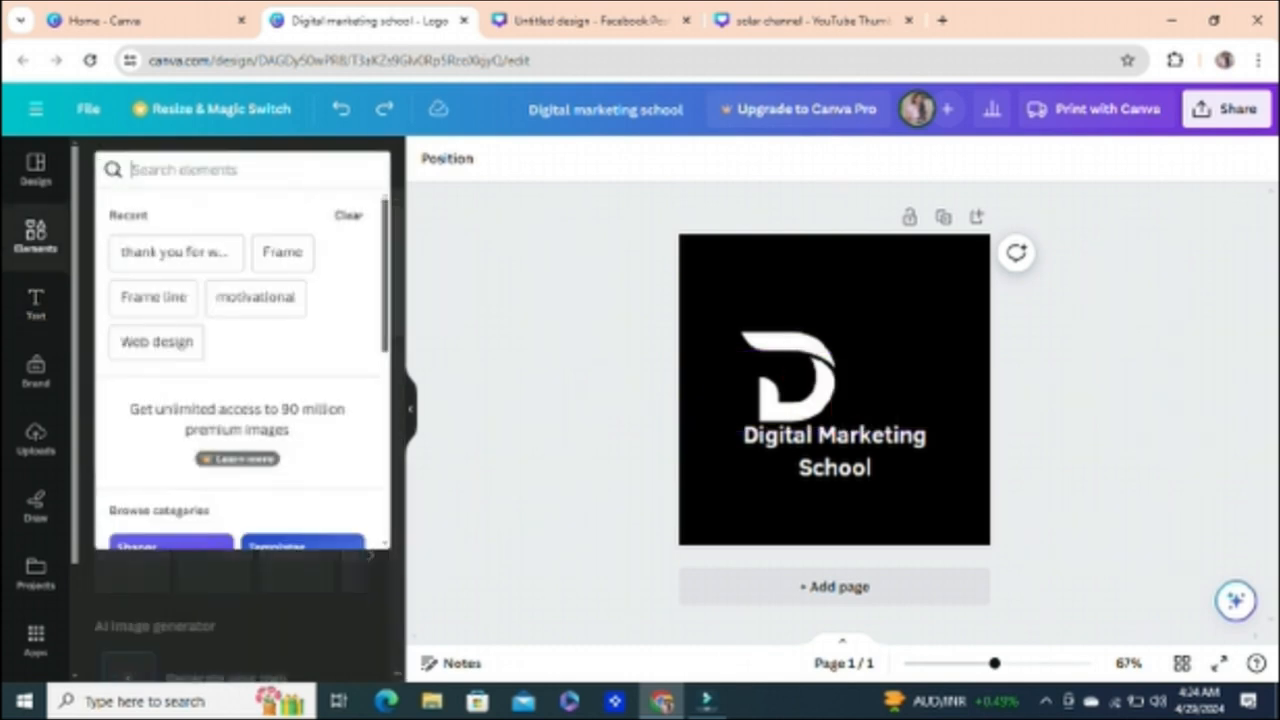
type("M")
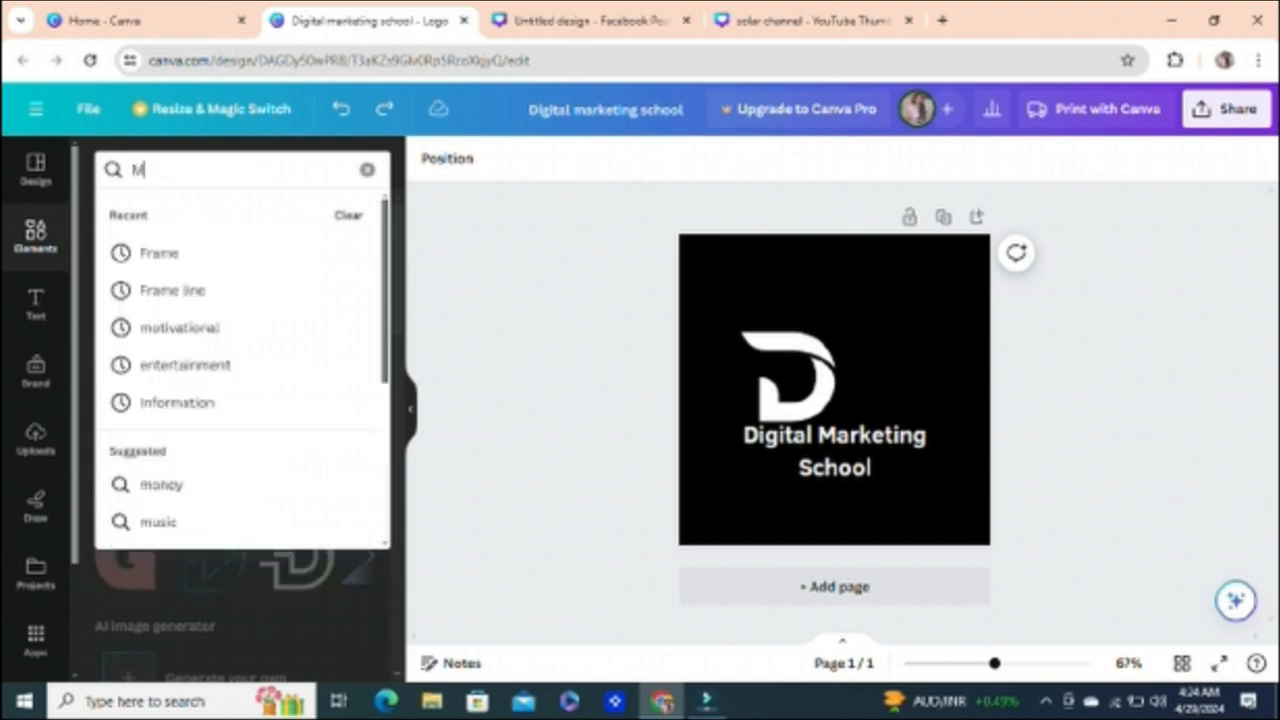
key("Return")
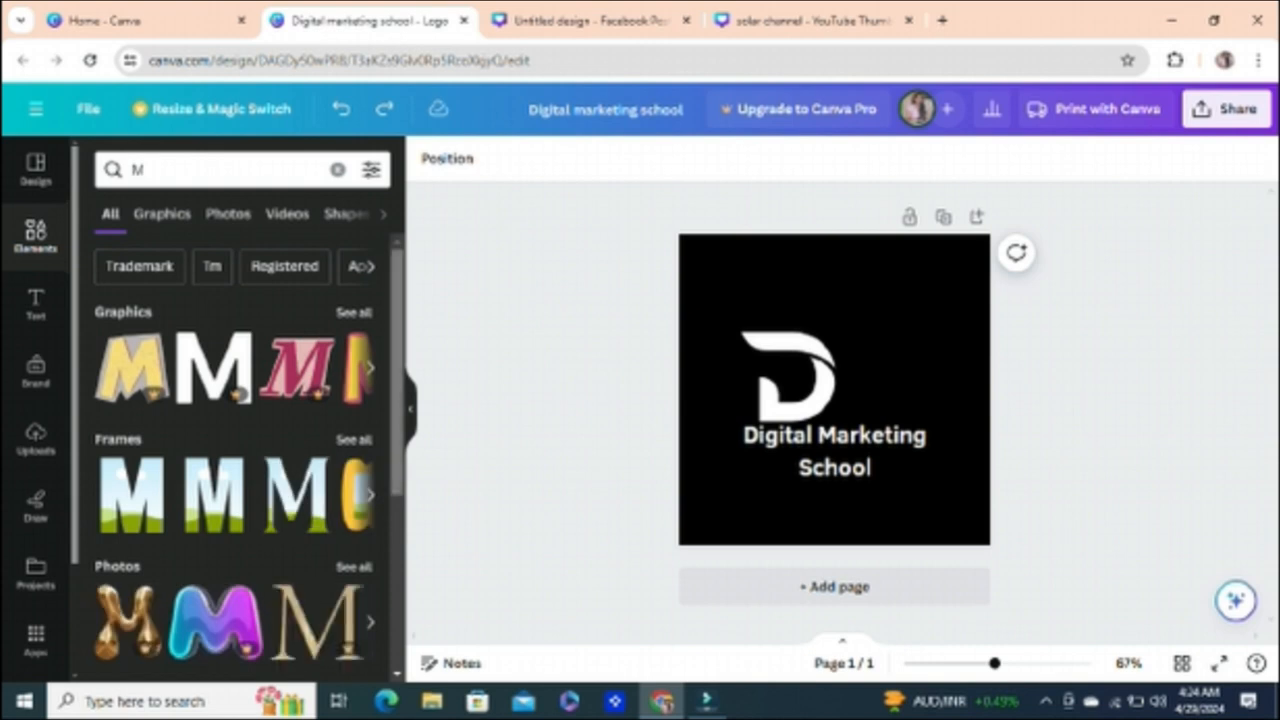
scroll(235, 460, "down", 3)
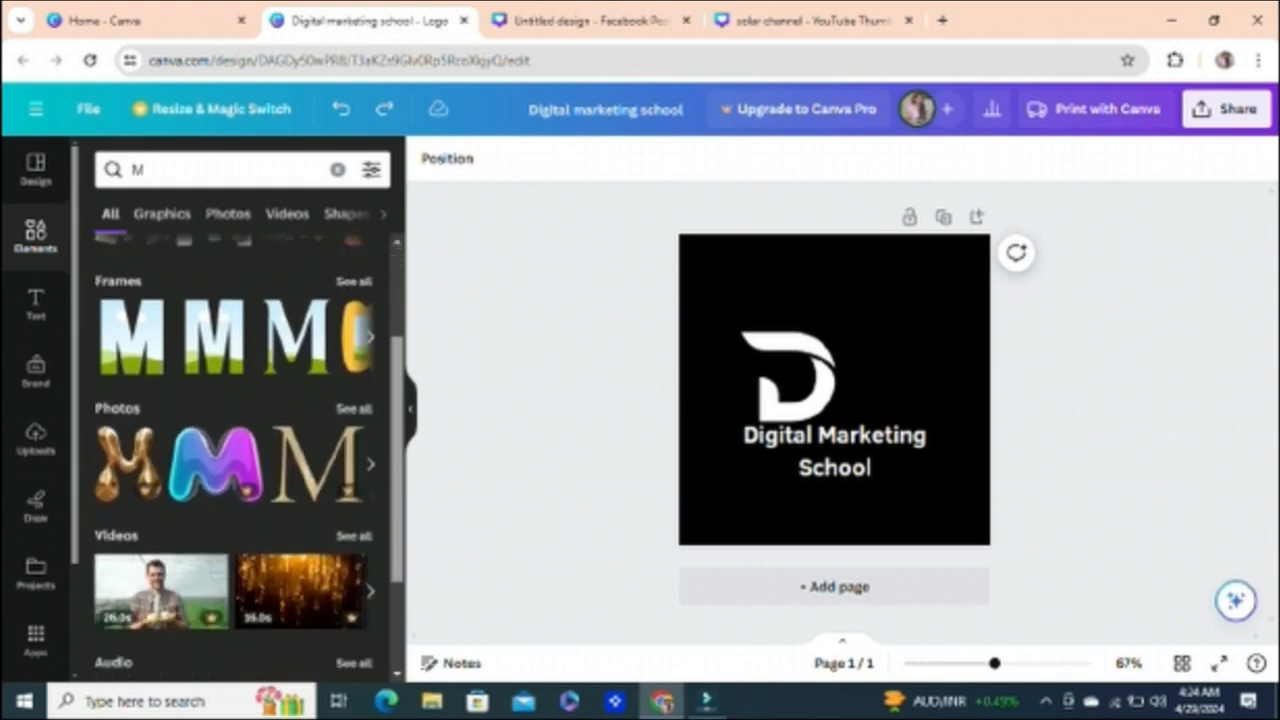
scroll(235, 460, "up", 2)
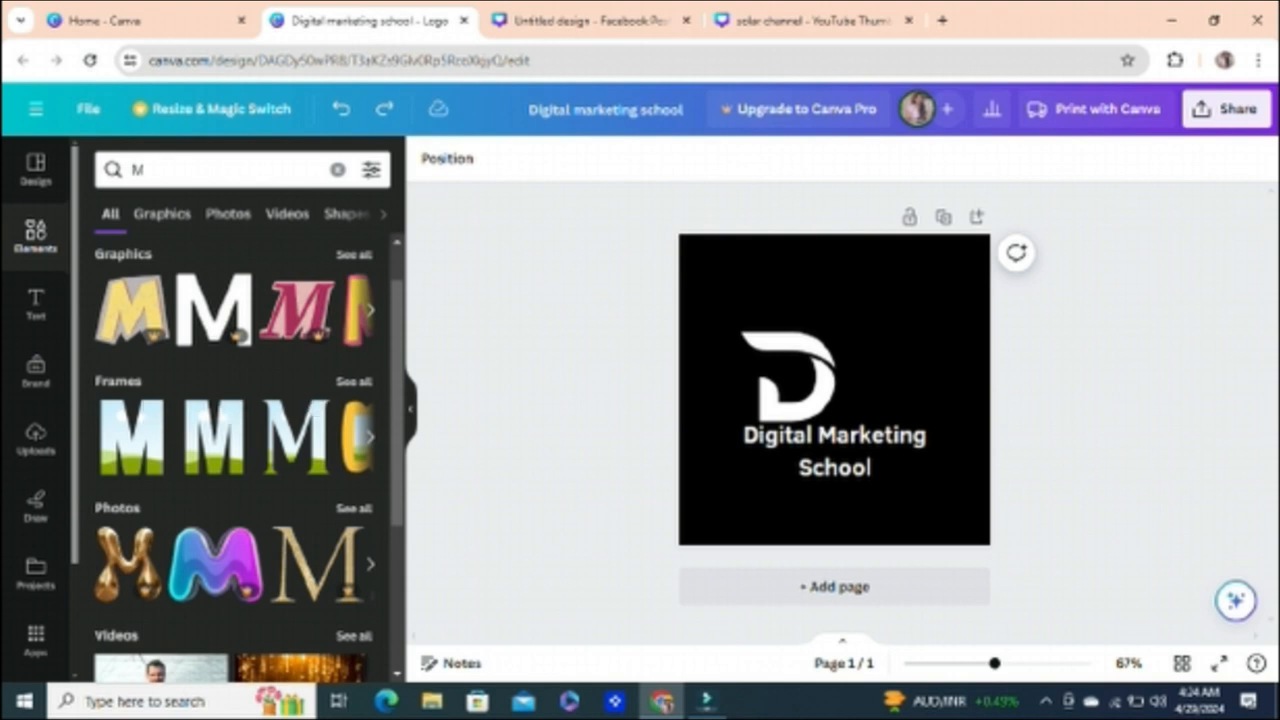
left_click(370, 437)
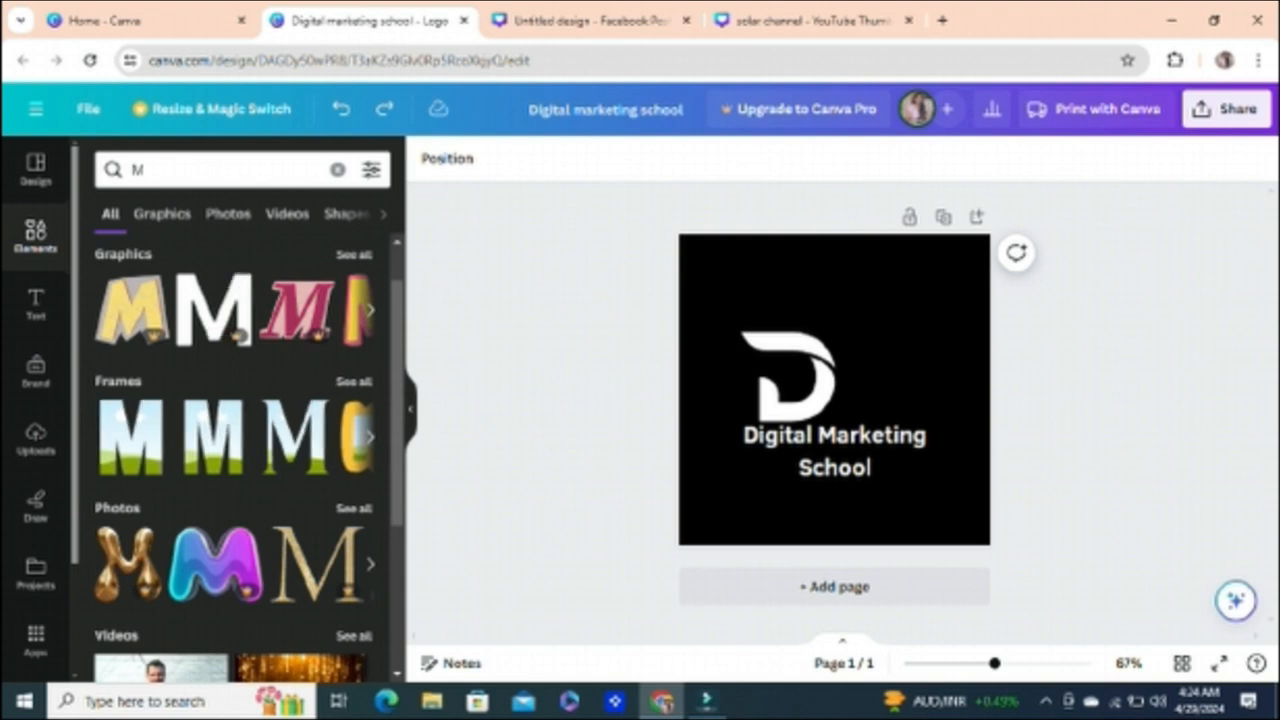
left_click(370, 437)
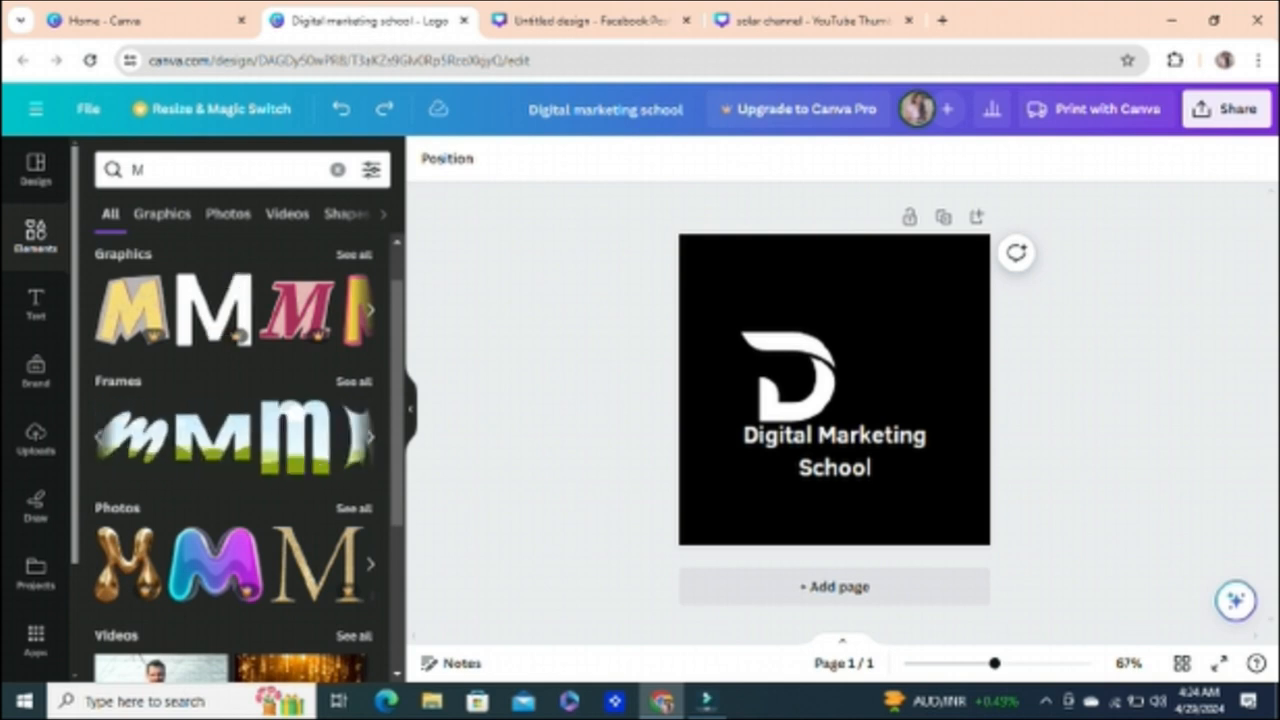
left_click(370, 437)
left_click(370, 310)
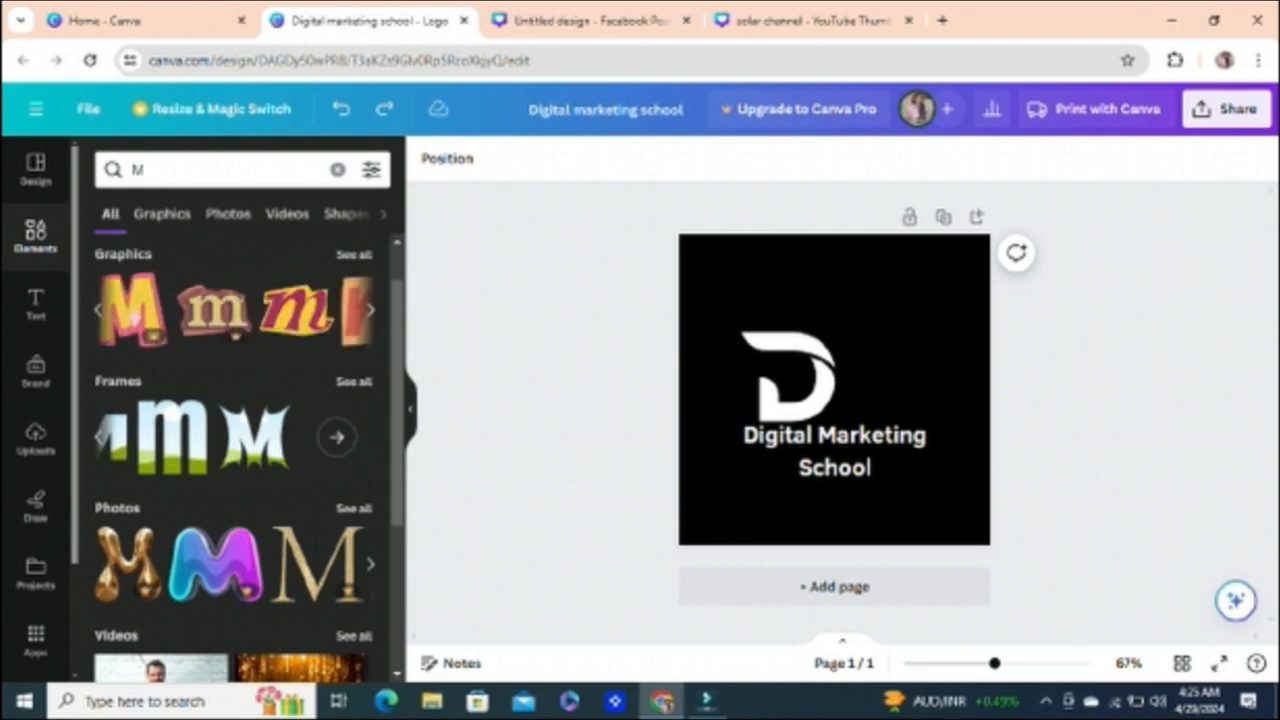
left_click(370, 310)
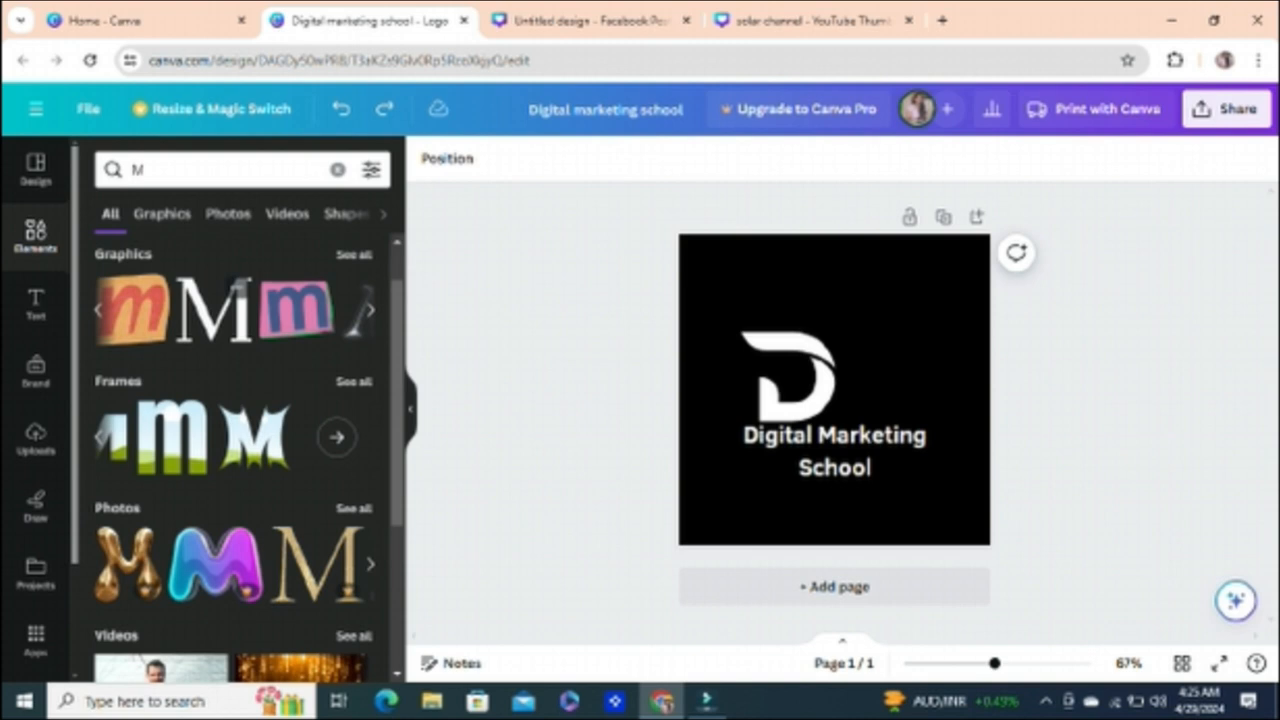
left_click(213, 310)
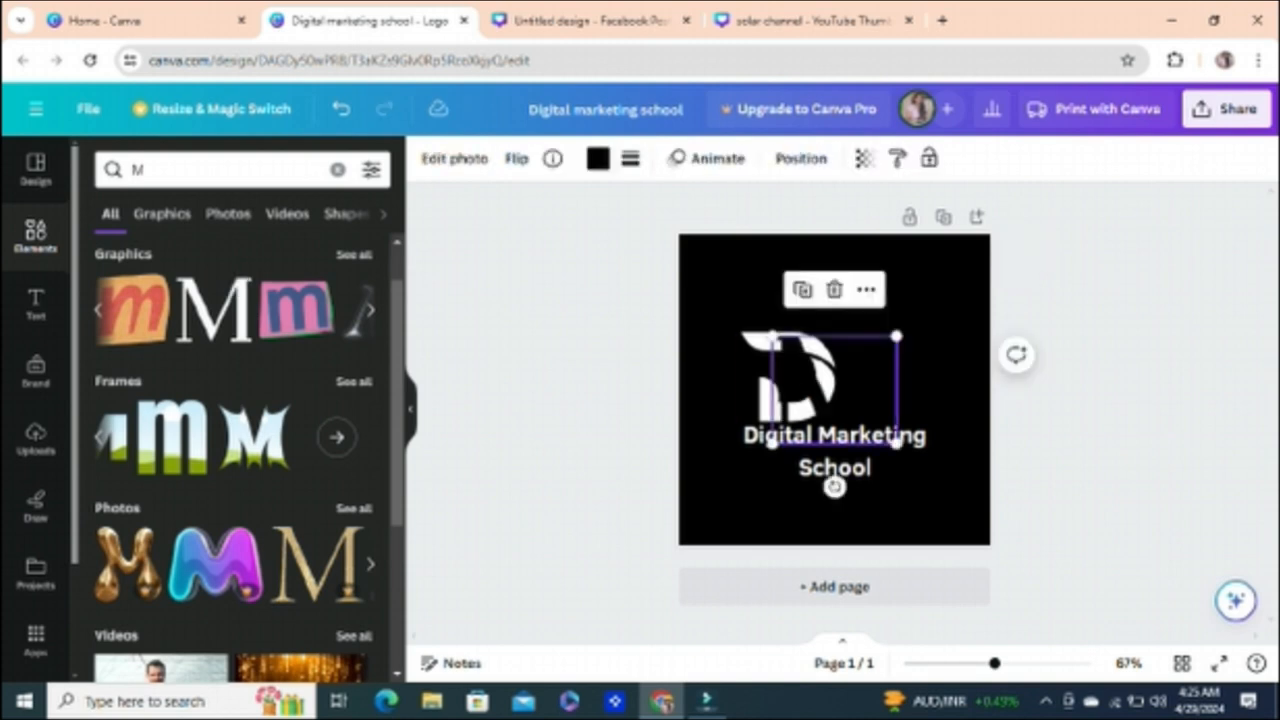
Step: Place the M directly beside the D, above the name text, and recolor it white
left_click_drag(834, 390, 896, 376)
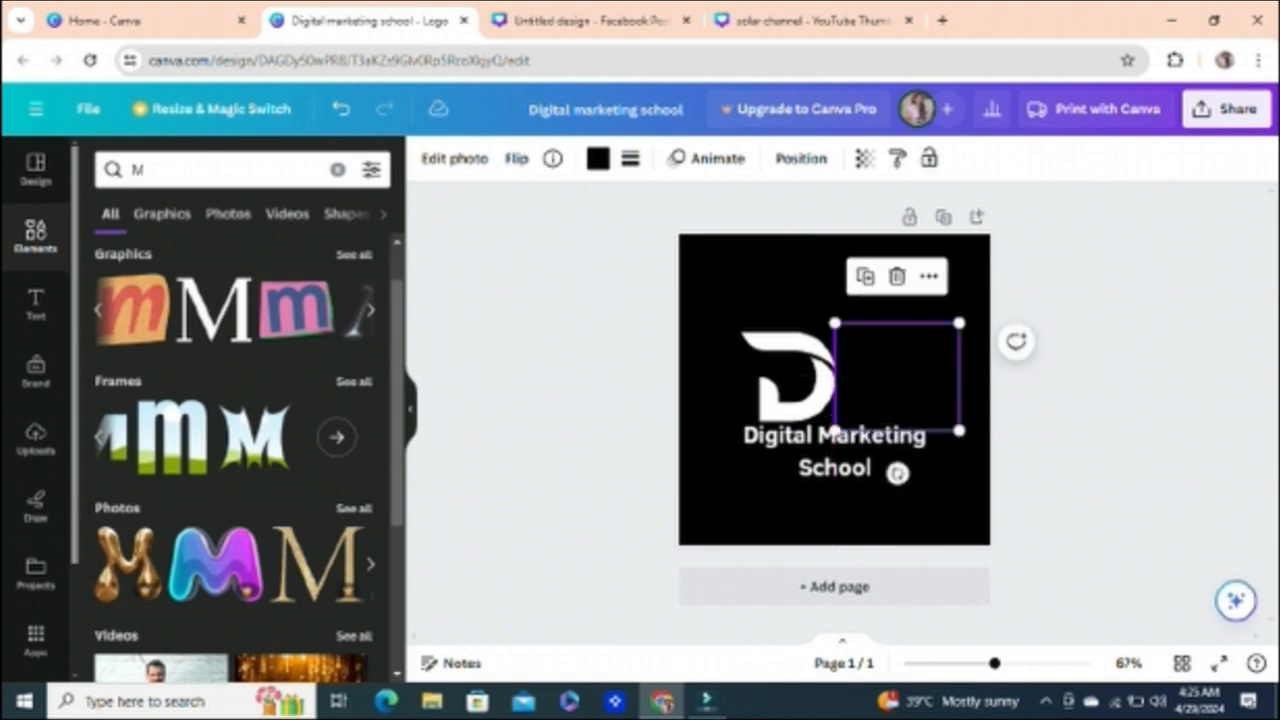
key("Left")
left_click(598, 158)
left_click(206, 271)
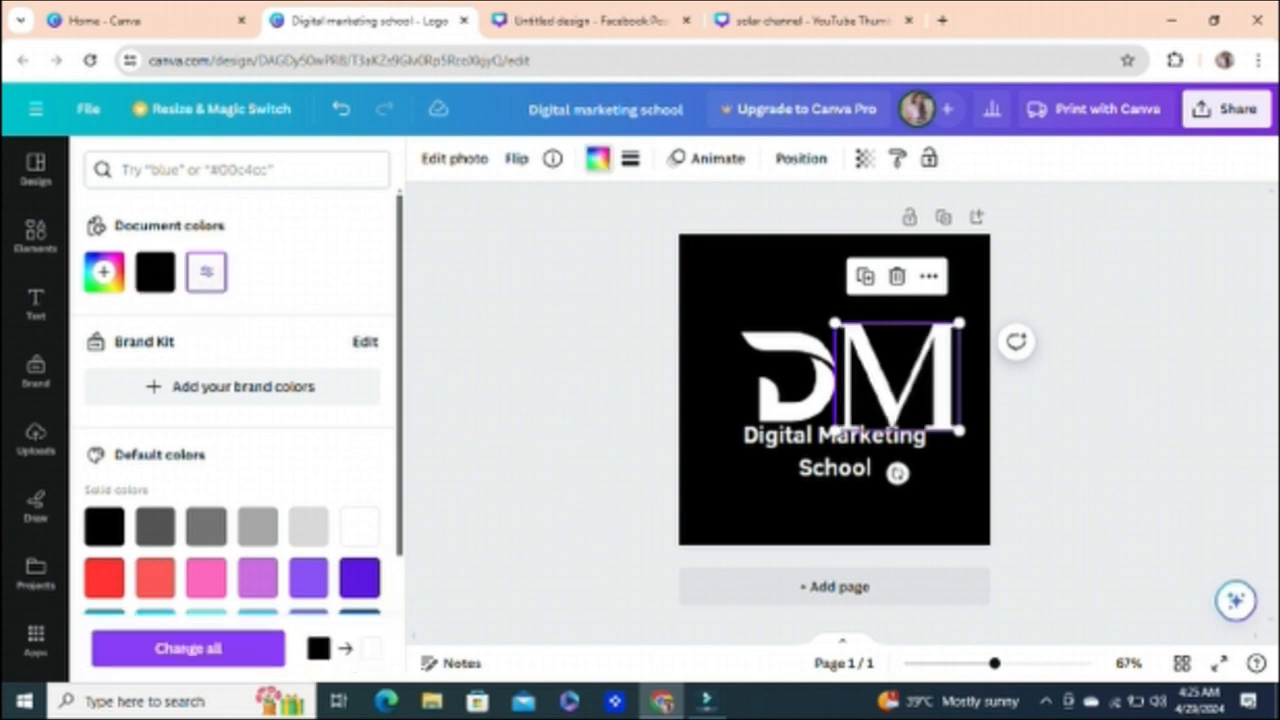
left_click(35, 236)
left_click(1090, 400)
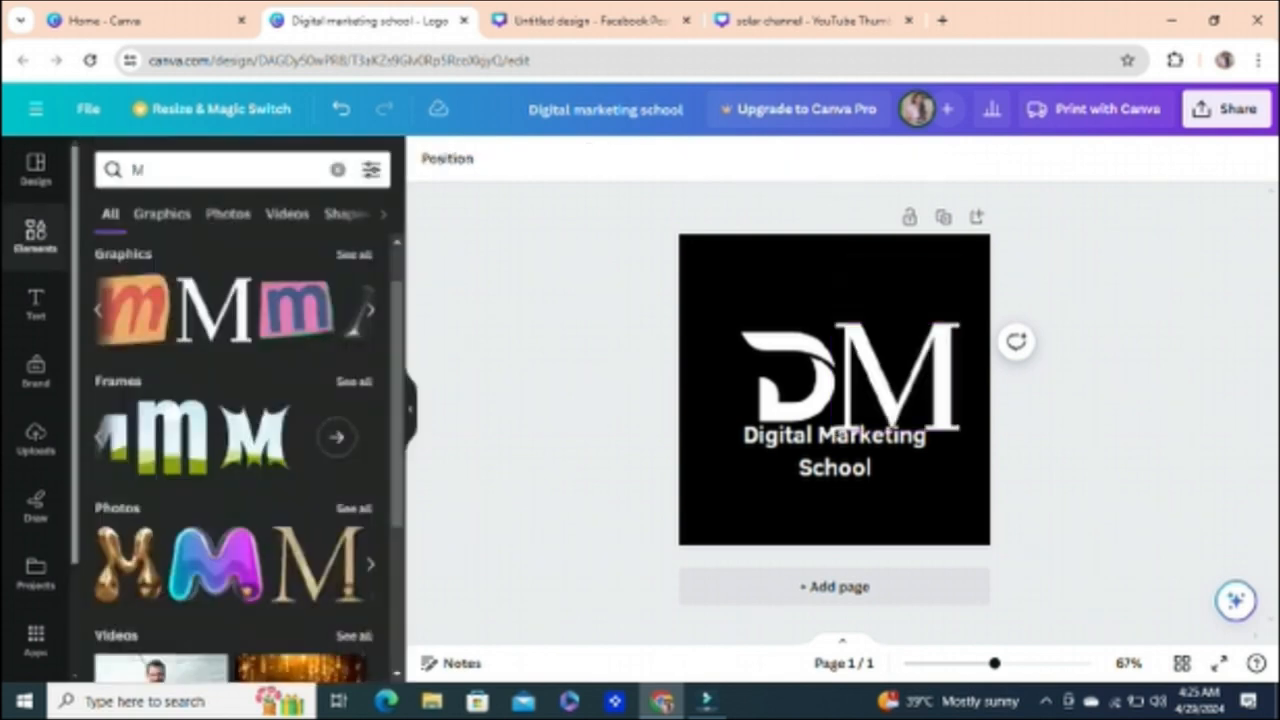
Step: Raise the M so its base lines up with the D's, and shrink it to about the D's height
left_click(897, 375)
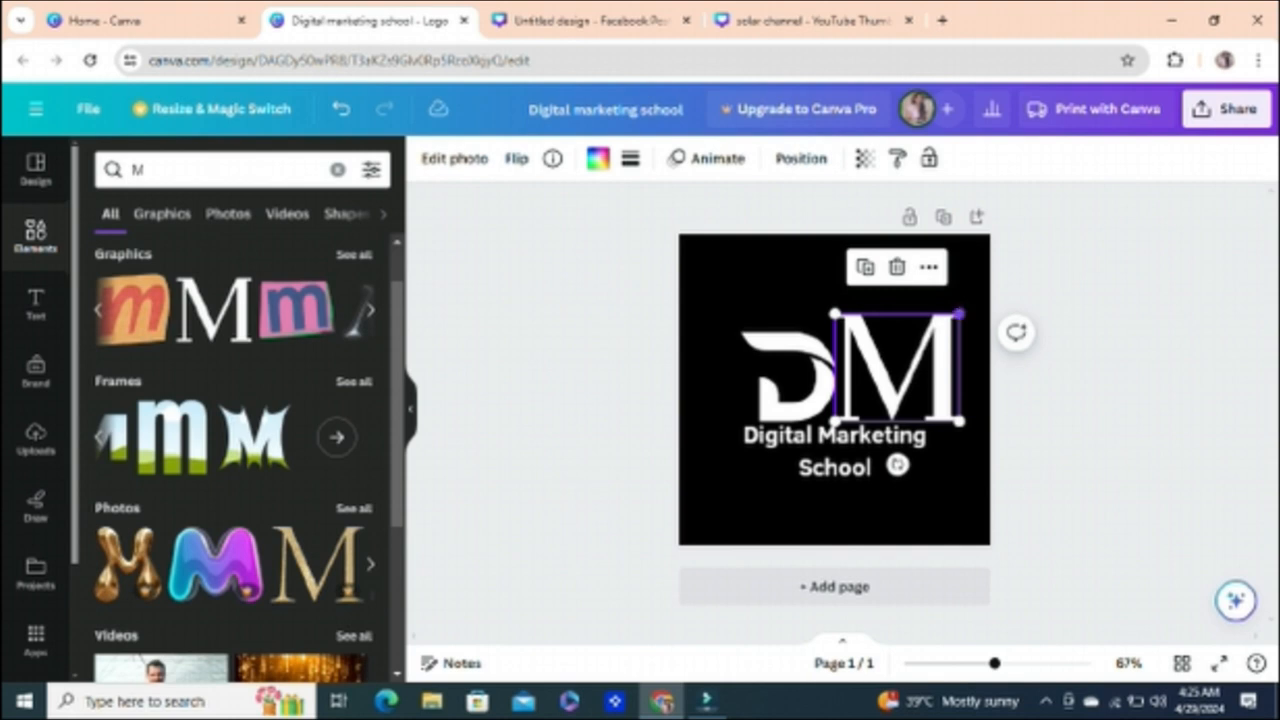
left_click_drag(959, 314, 938, 332)
left_click_drag(933, 337, 927, 342)
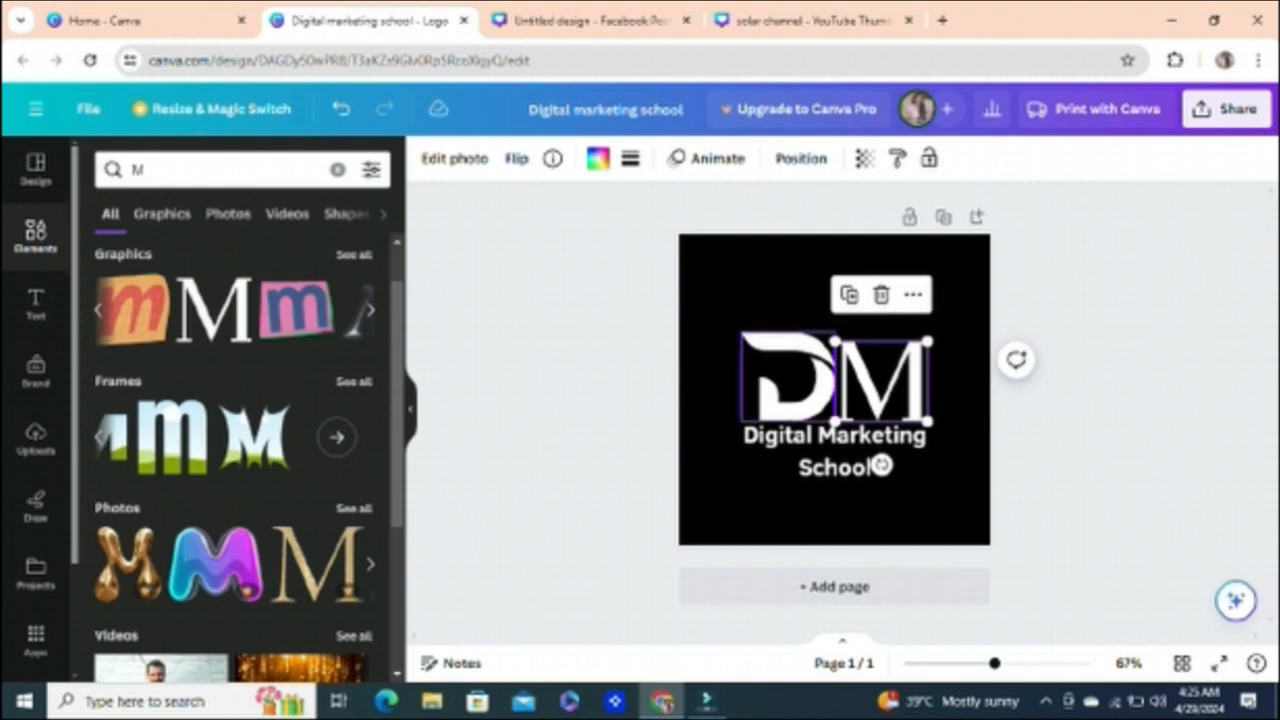
key("Escape")
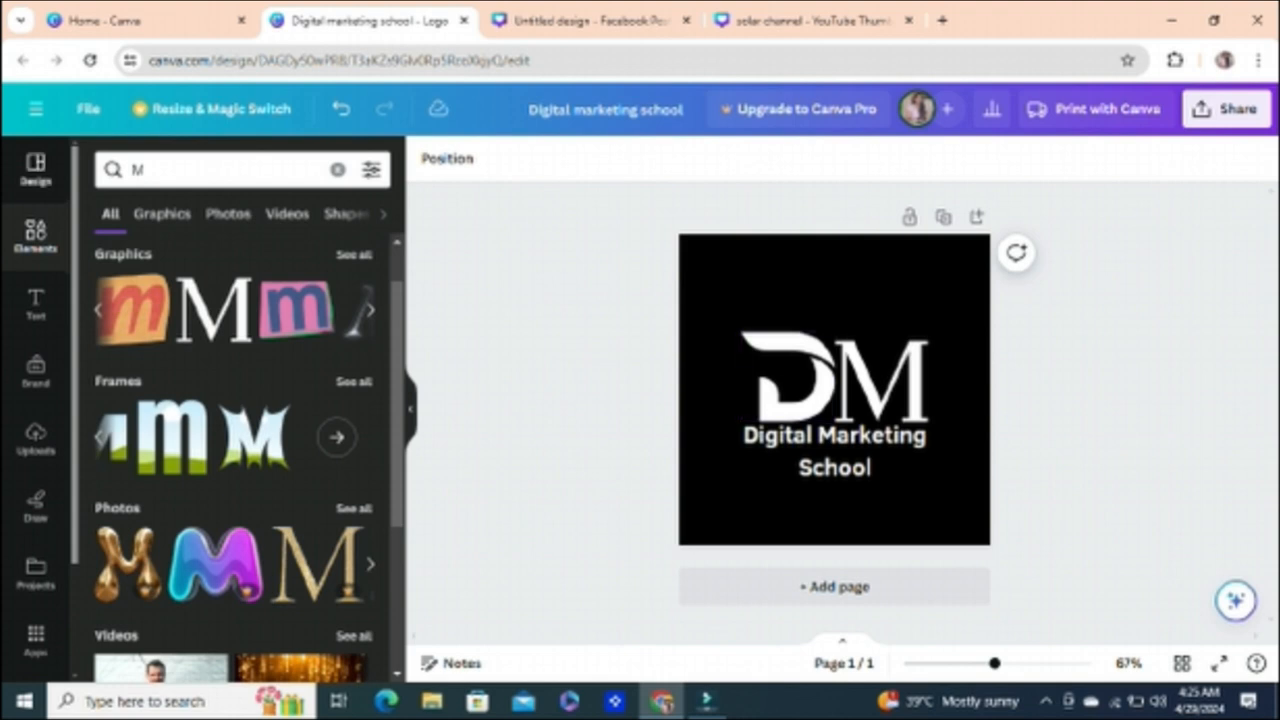
Step: Look through the logo templates similar to the Black White Simple Monochrome Initial Name Logo
left_click(35, 170)
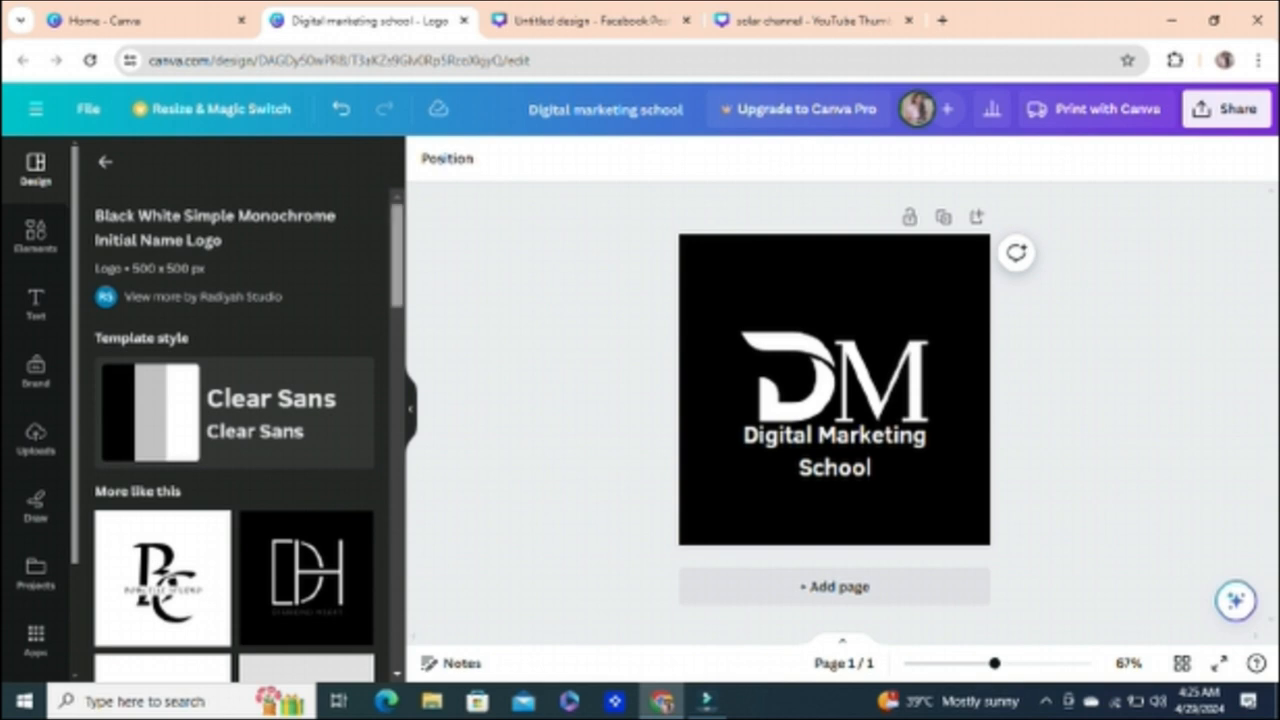
scroll(235, 410, "down", 2)
scroll(235, 440, "down", 4)
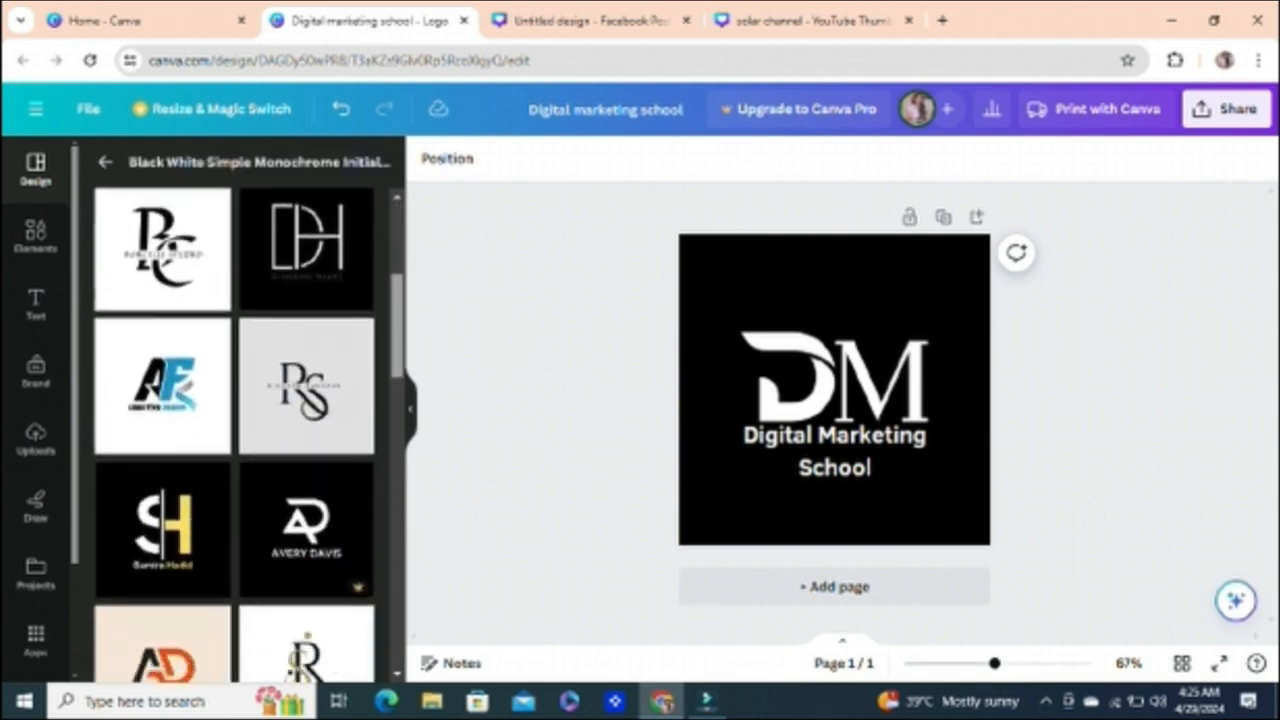
scroll(235, 435, "down", 4)
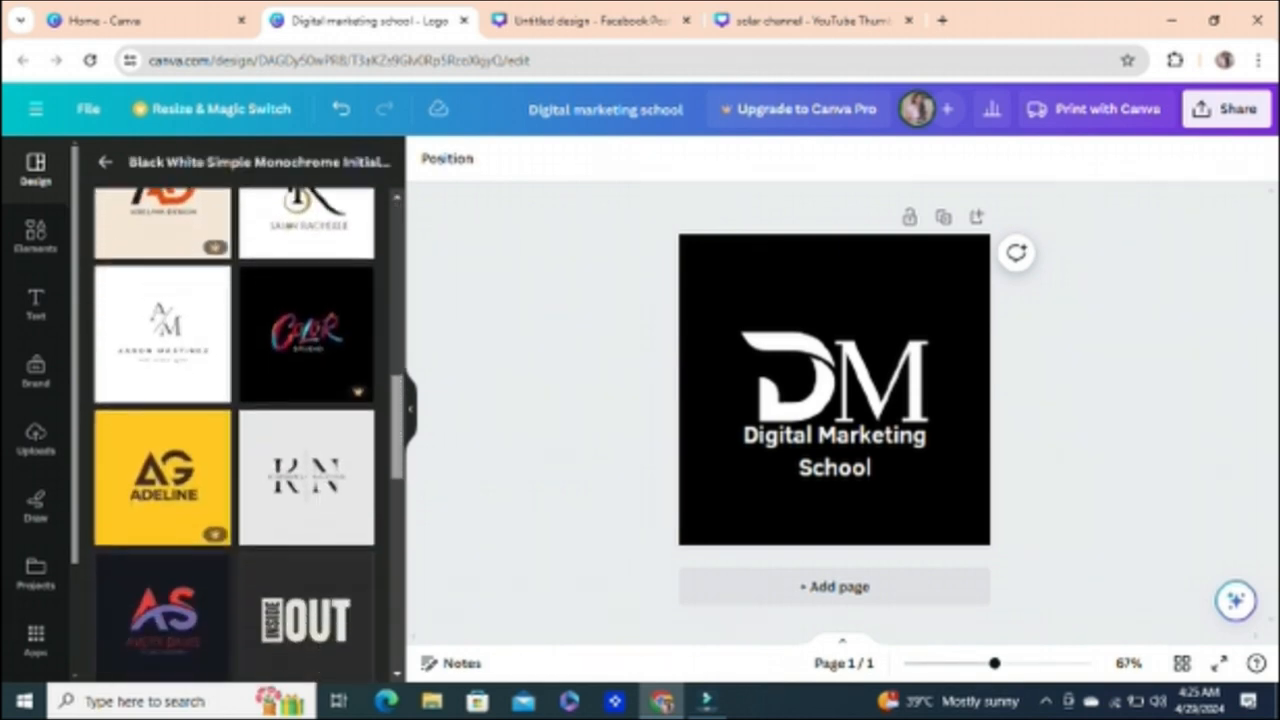
scroll(235, 435, "down", 6)
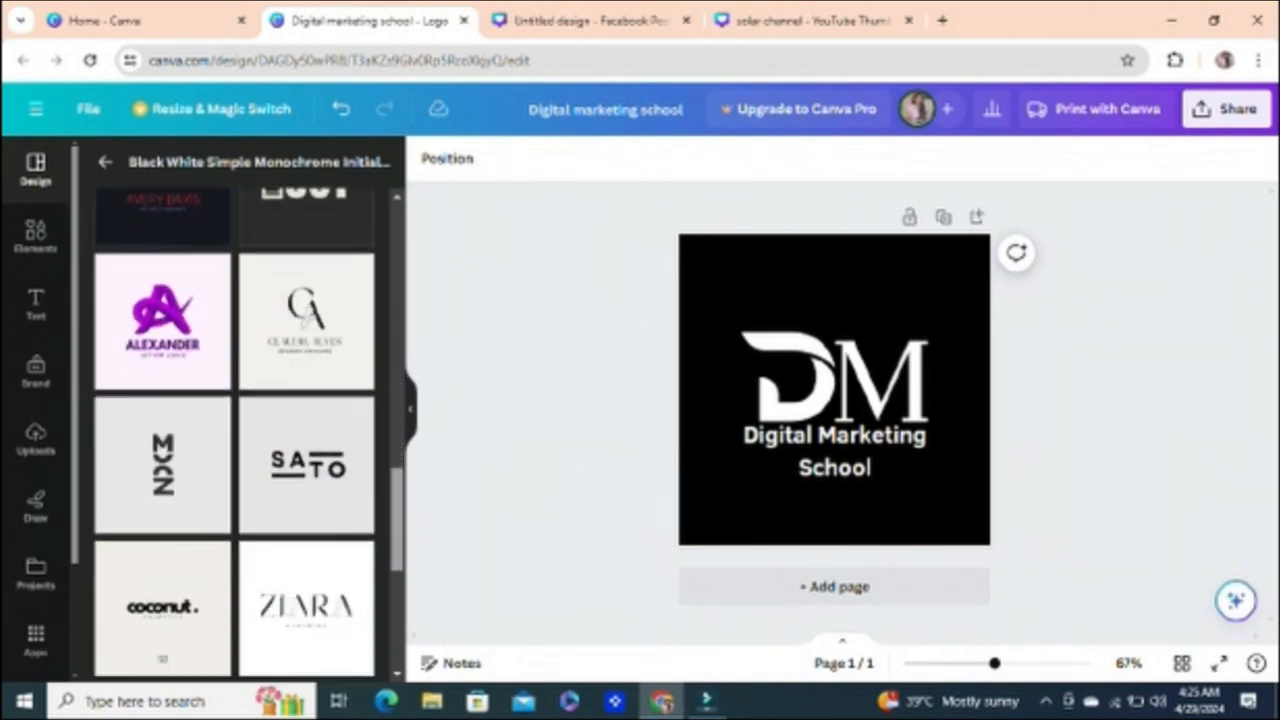
scroll(235, 435, "down", 3)
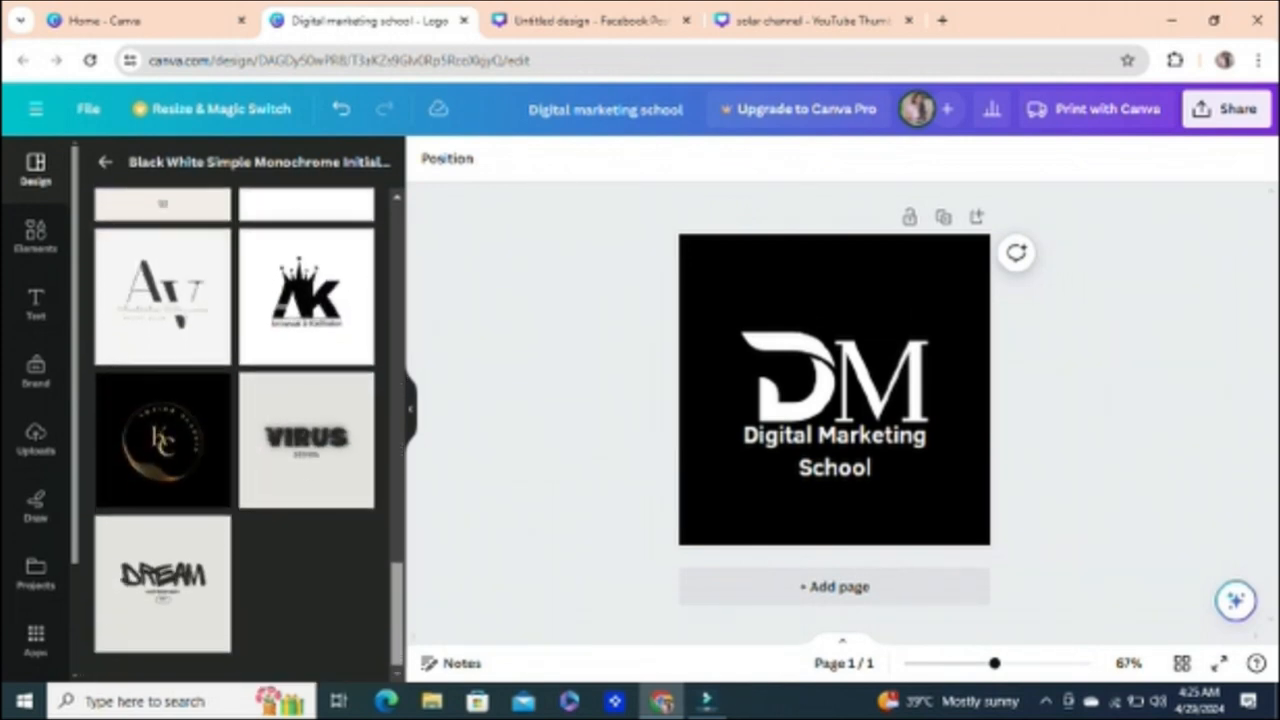
scroll(235, 435, "up", 10)
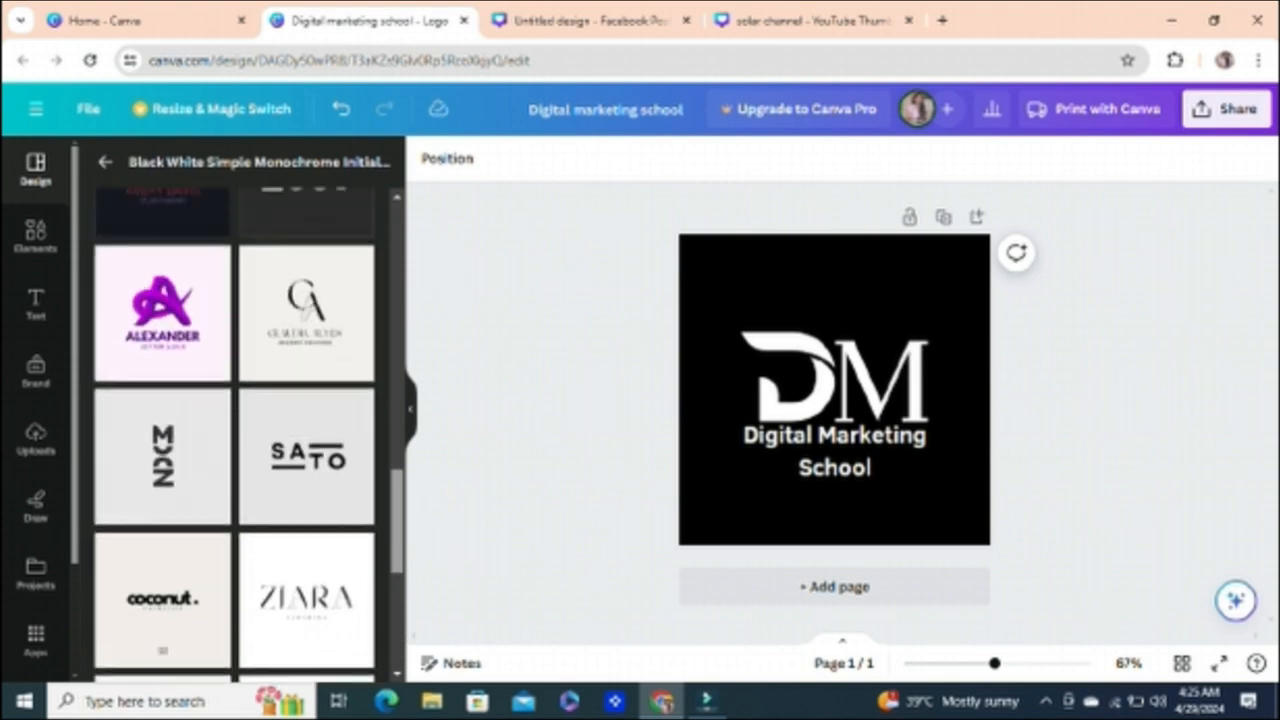
scroll(235, 435, "up", 7)
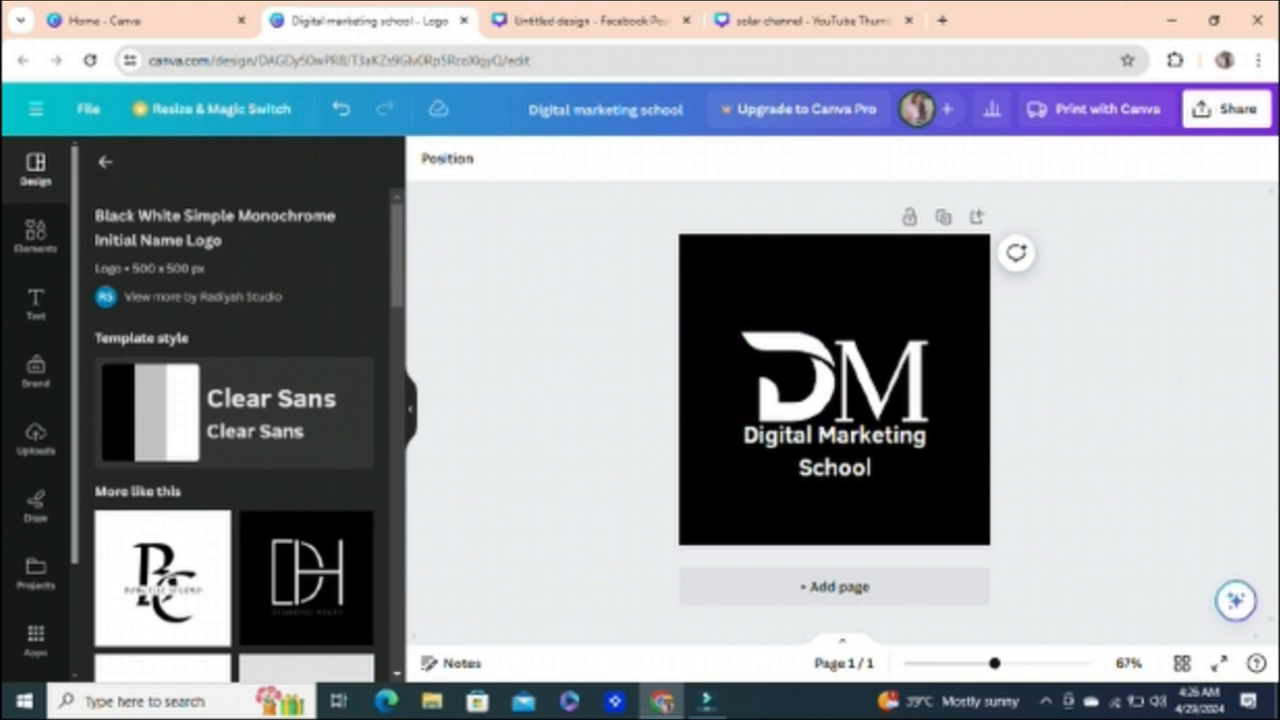
Step: Review the logo's download options and file types, choose JPG, and close the options without downloading
left_click(1226, 108)
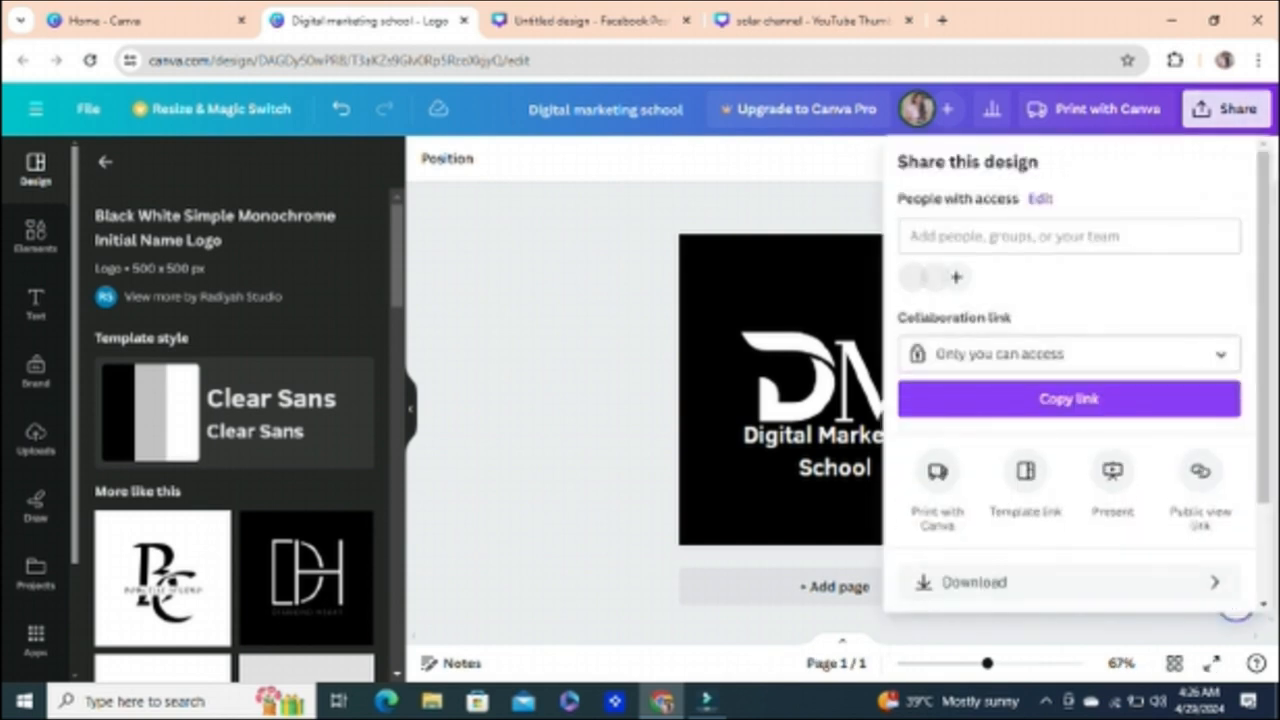
left_click(970, 582)
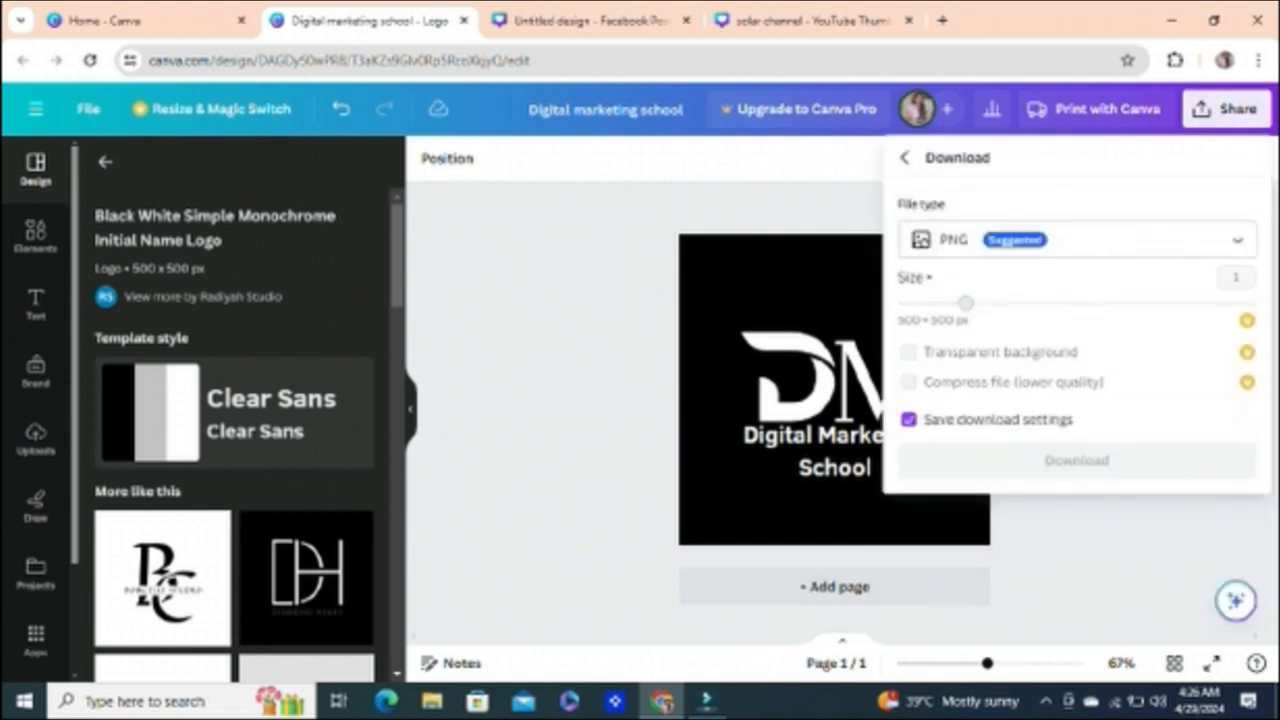
left_click(1077, 240)
left_click(1077, 355)
left_click(1077, 240)
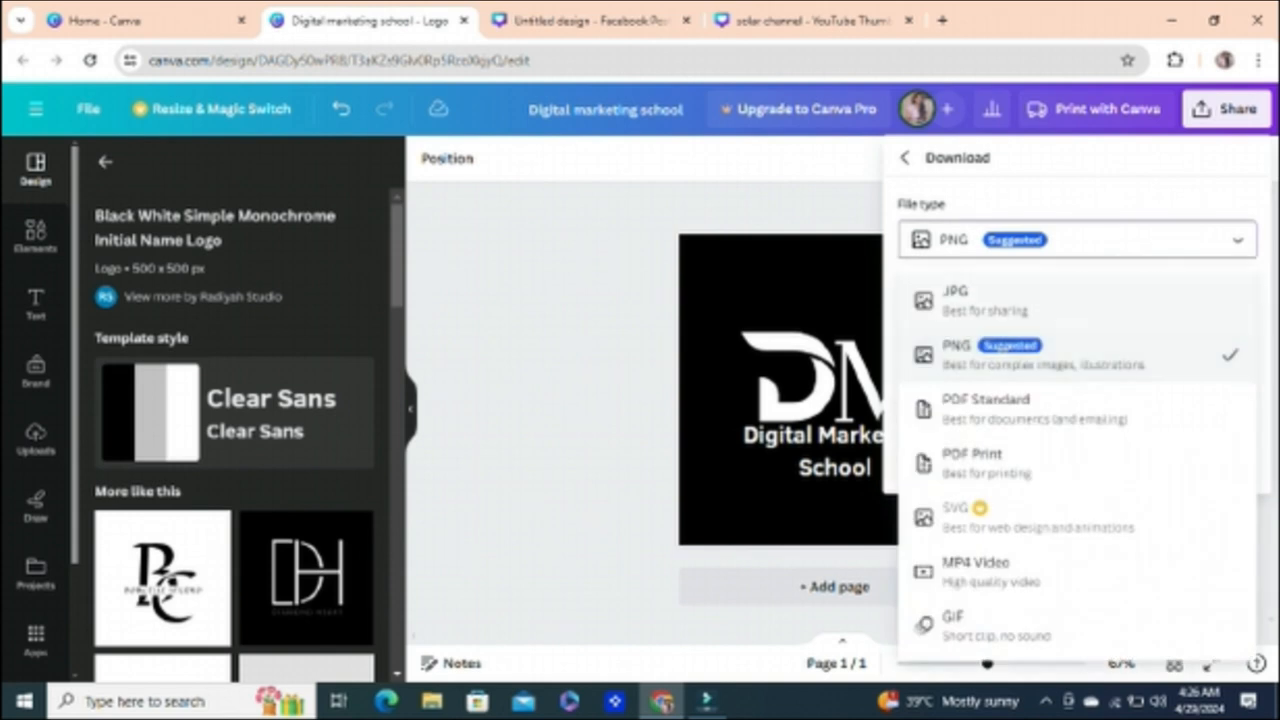
left_click(980, 300)
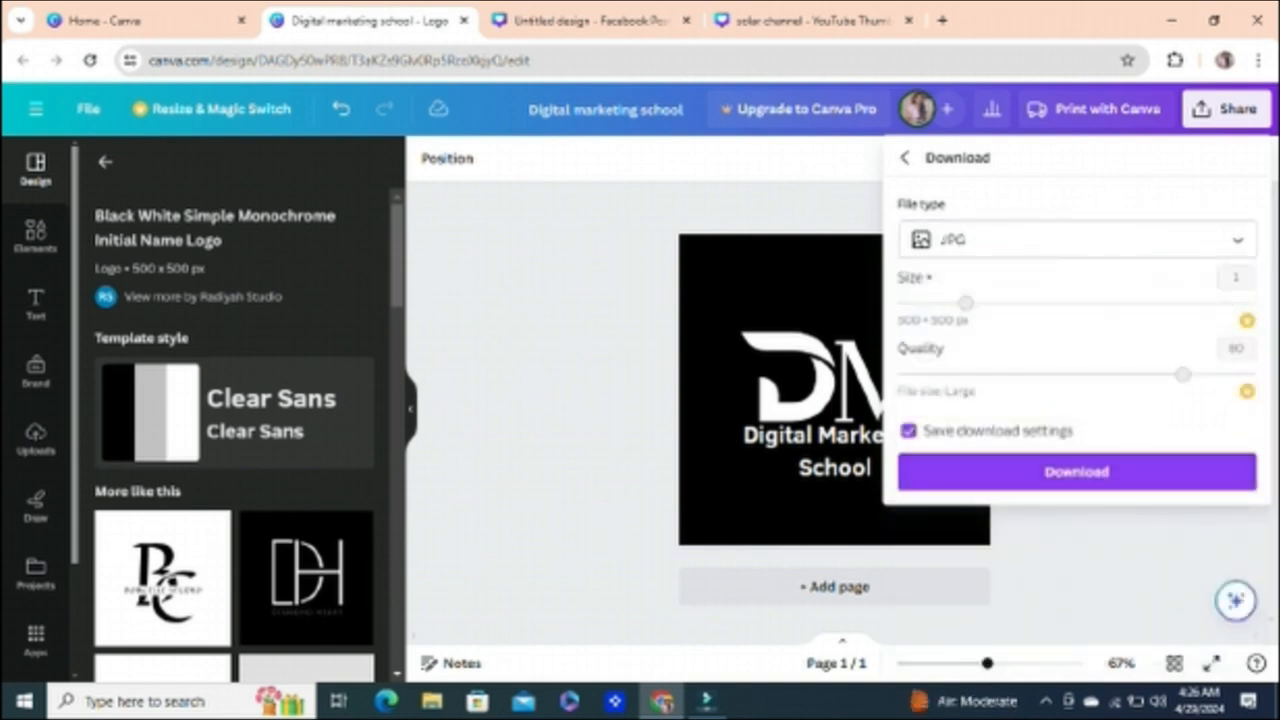
left_click(580, 350)
Step: Return to the Home page and look through the suggested design types for a new design
left_click(140, 20)
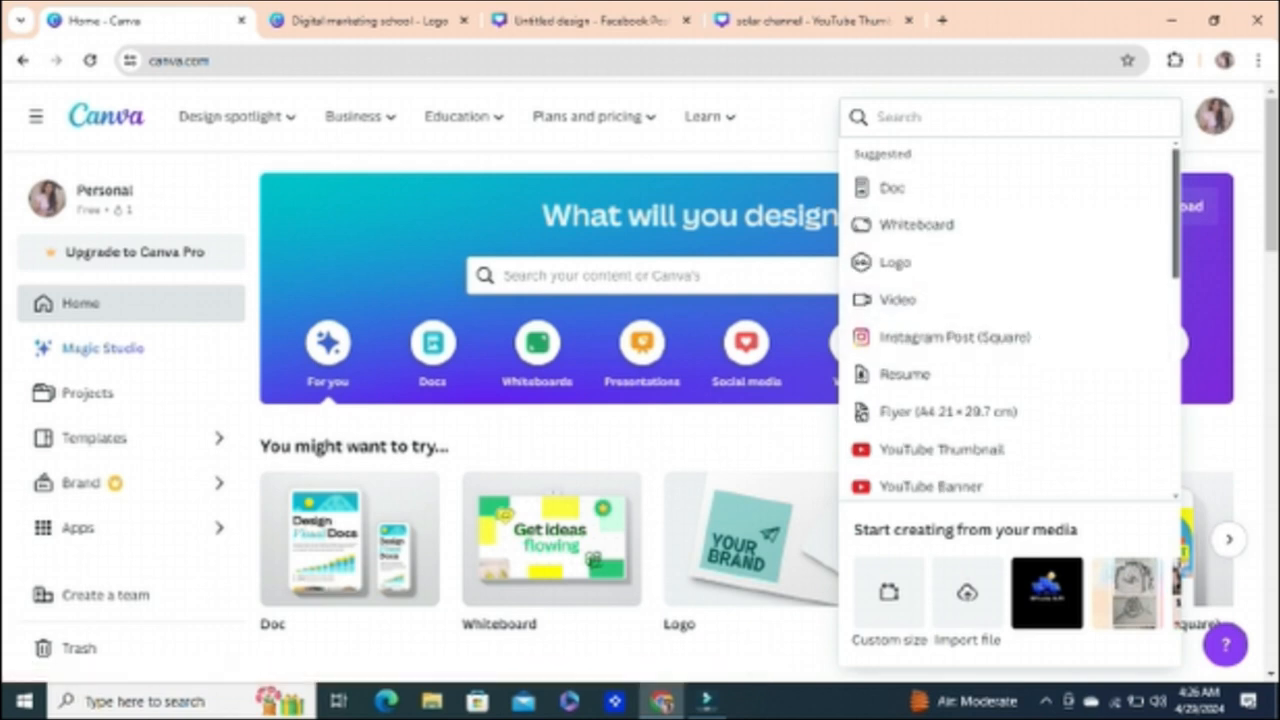
scroll(1005, 320, "down", 5)
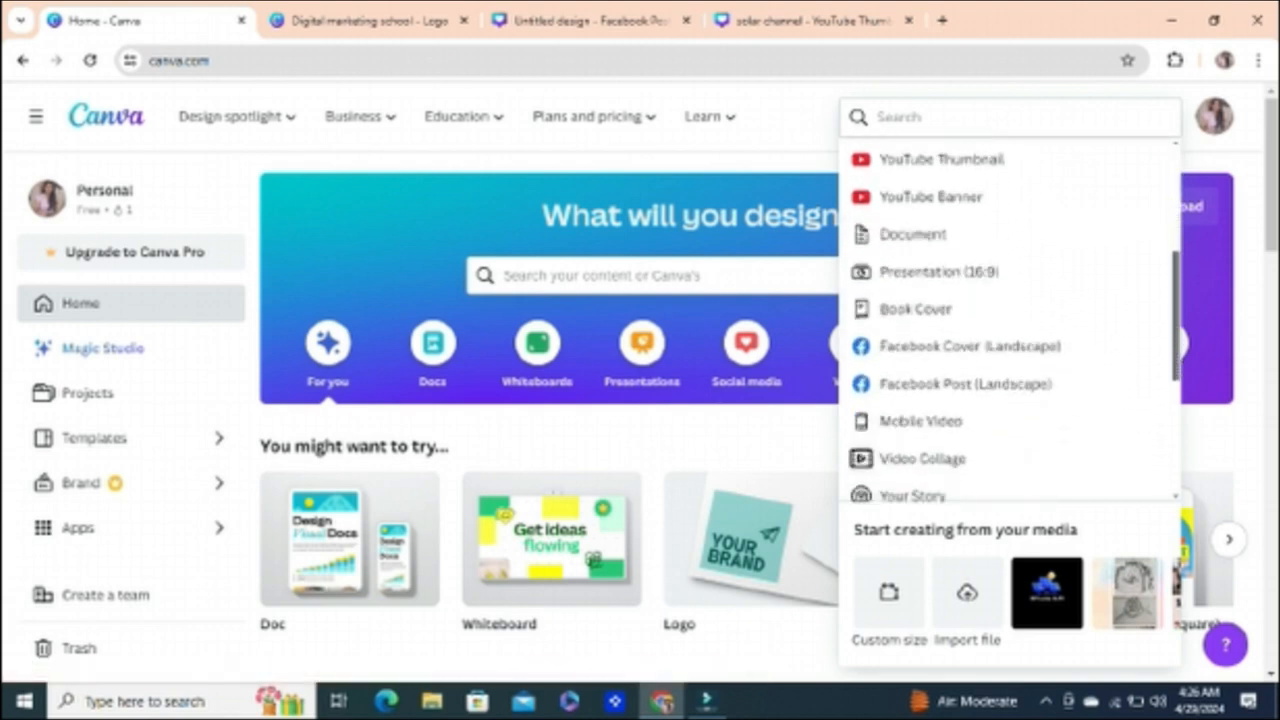
scroll(1010, 320, "down", 3)
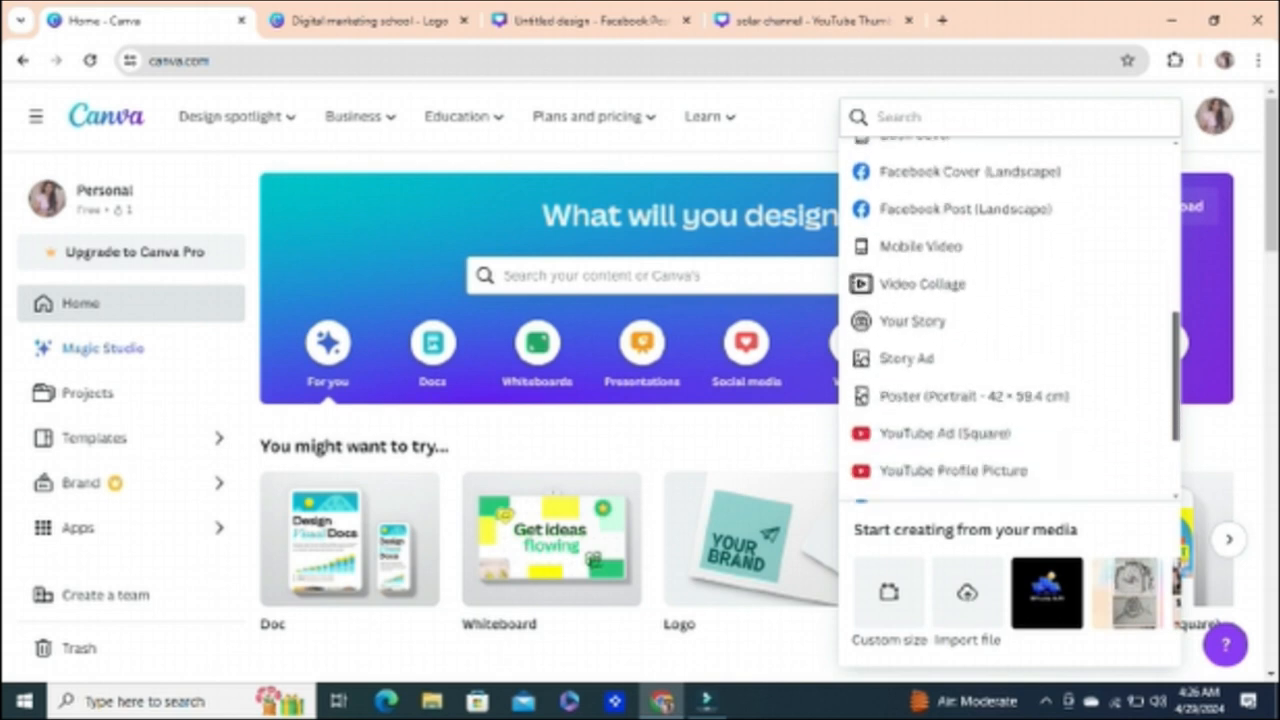
scroll(1010, 320, "down", 1)
scroll(1010, 320, "down", 2)
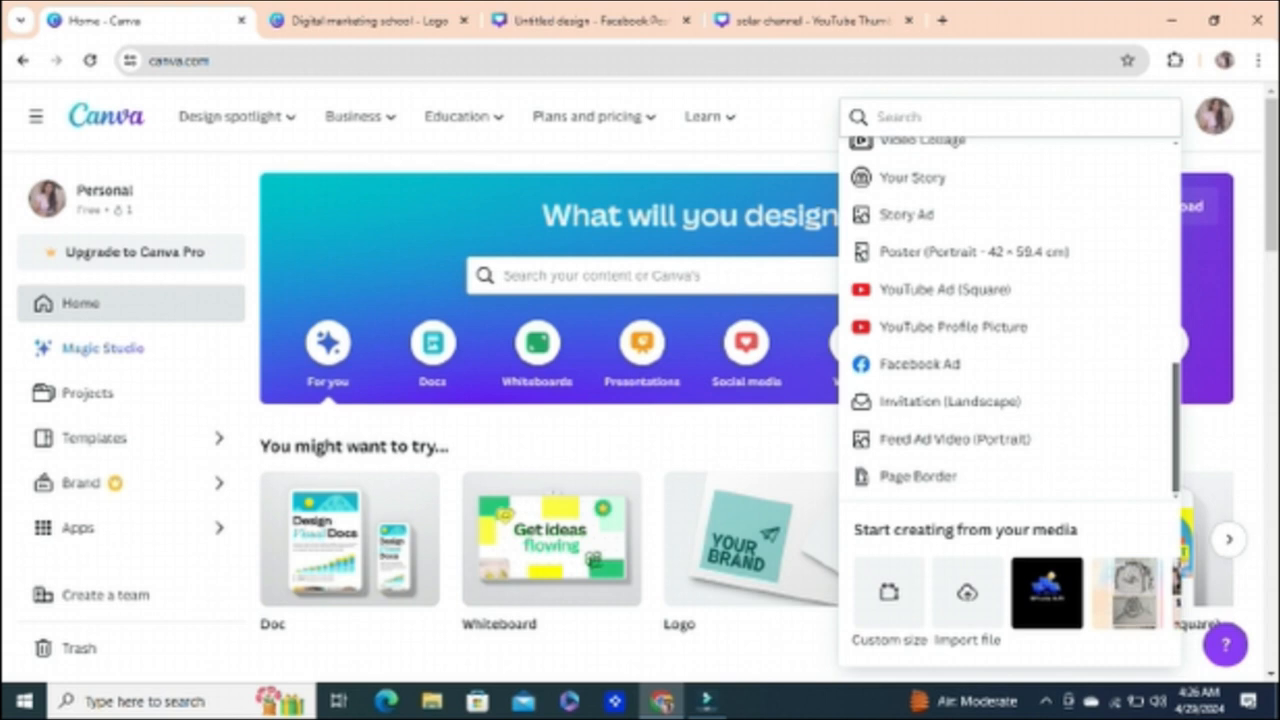
scroll(1010, 320, "up", 4)
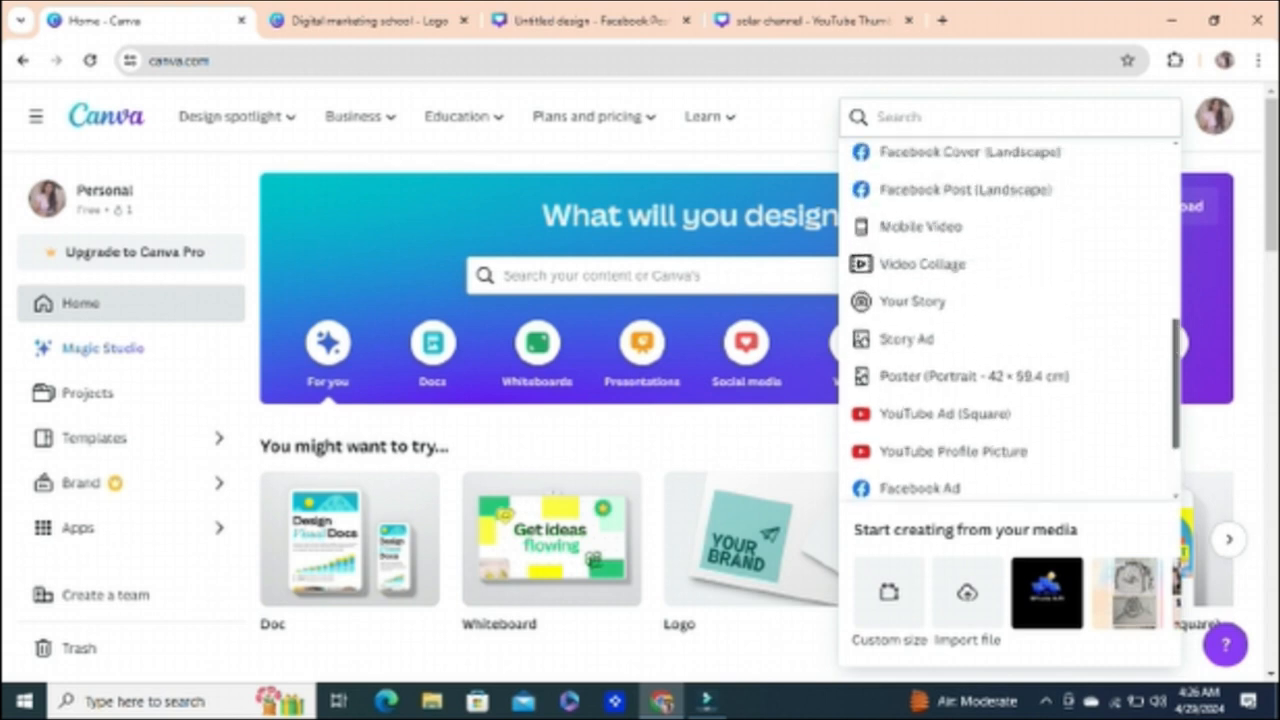
scroll(1010, 320, "up", 3)
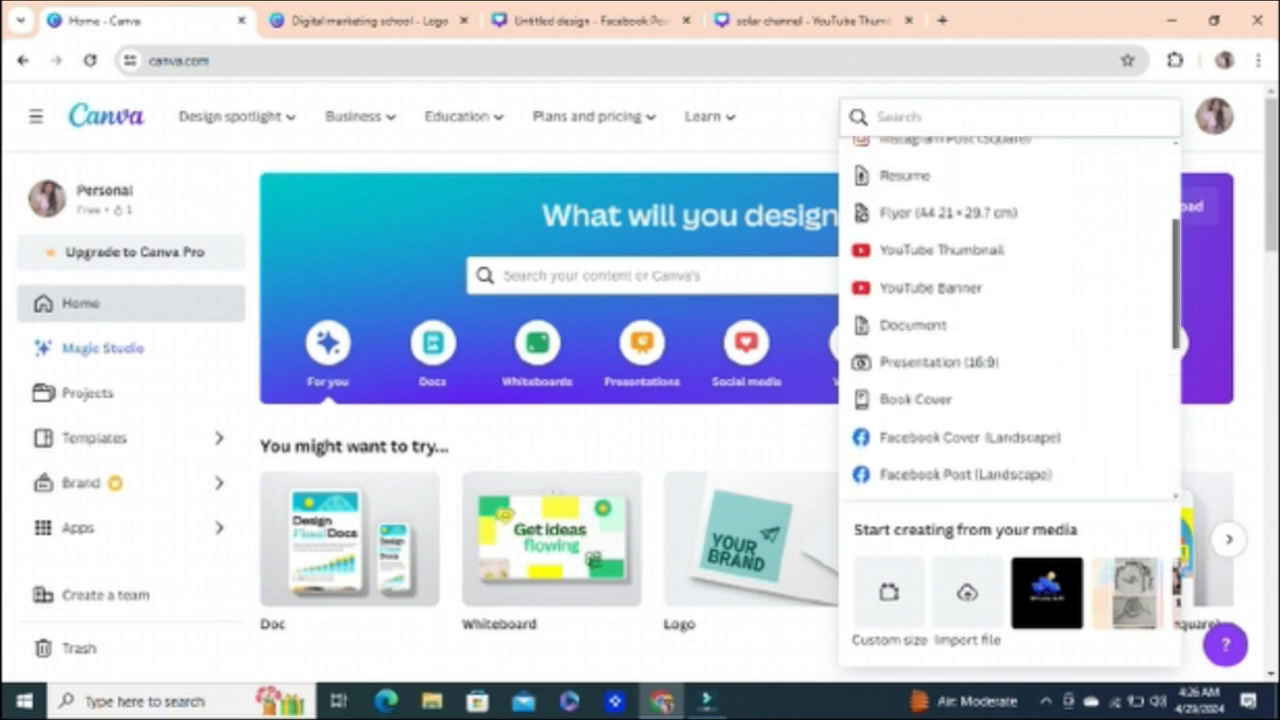